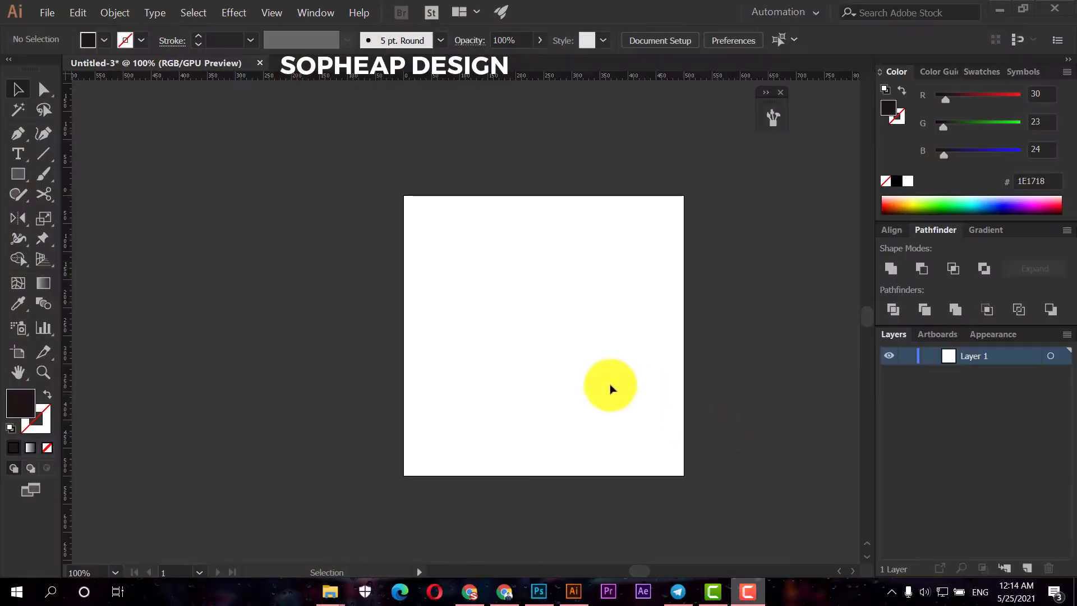
Draw a circle in the artboard's upper left and make it an unfilled outline.
ctrl+click(608, 385)
click(562, 370)
click(26, 180)
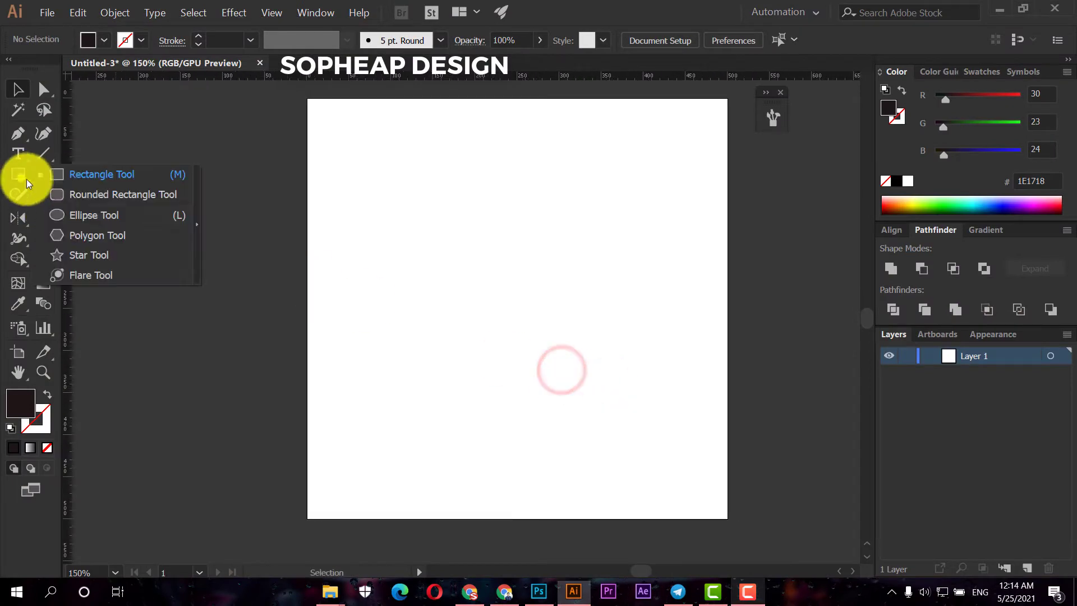
click(66, 219)
drag(398, 209, 488, 272)
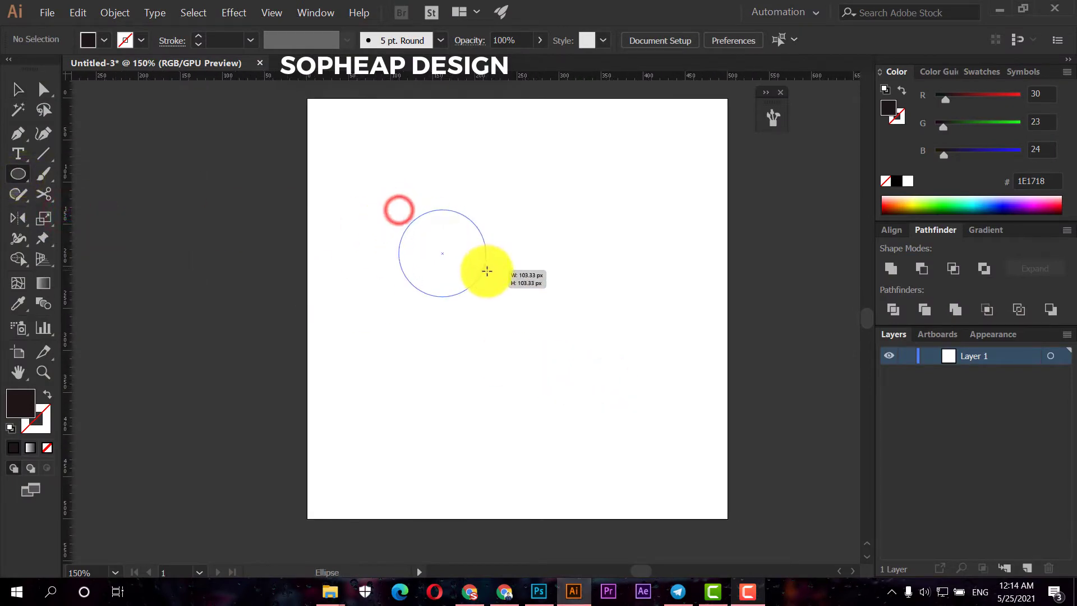
key(v)
click(51, 392)
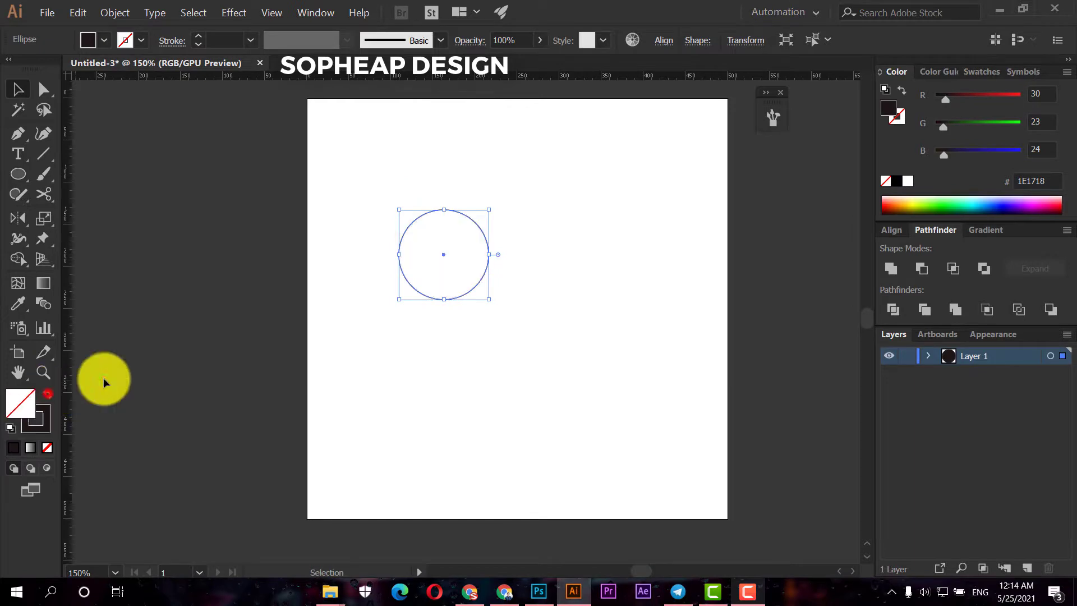
click(250, 342)
Add overlapping circle copies and unite all three circles into one cloud shape.
key(ctrl+plus)
mouse_move(344, 167)
mouse_down()
mouse_move(524, 233)
mouse_move(698, 234)
mouse_move(617, 266)
mouse_move(610, 226)
mouse_up()
click(757, 275)
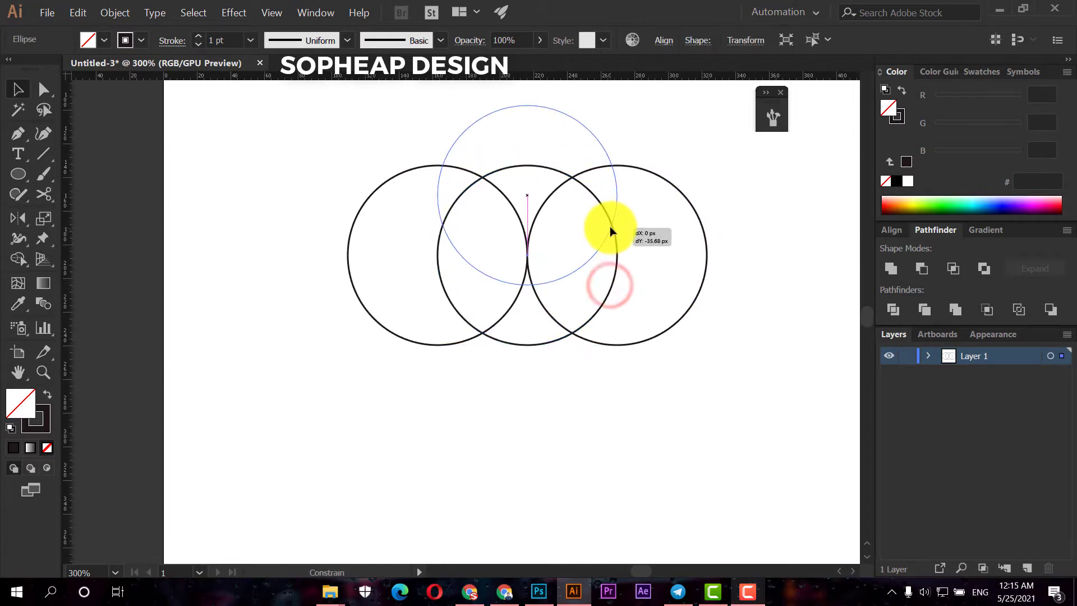
key(ctrl+minus)
drag(697, 329, 495, 207)
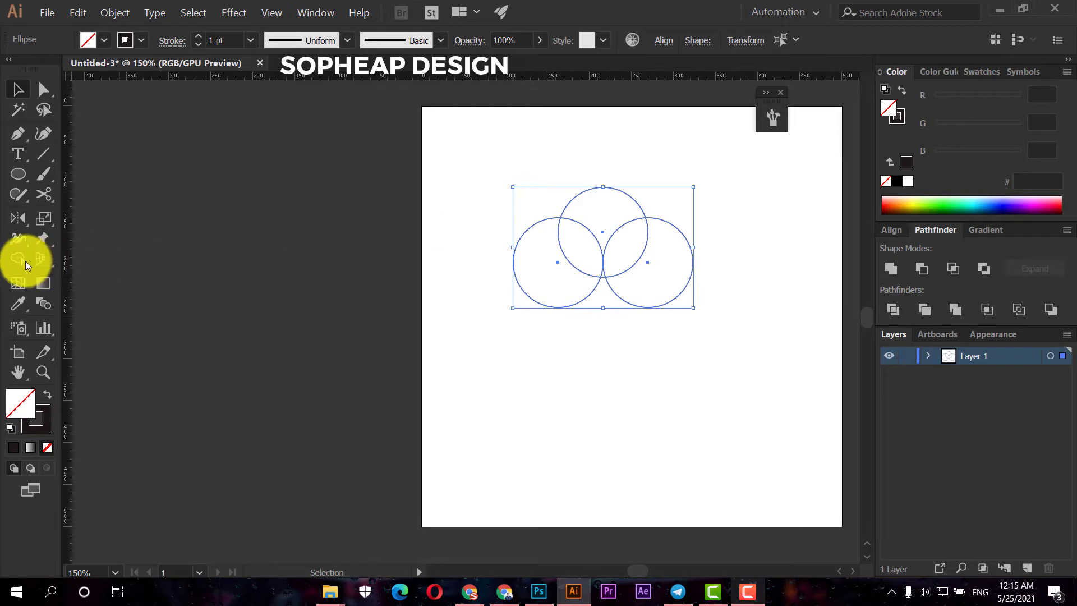
click(889, 269)
click(770, 284)
key(ctrl+plus)
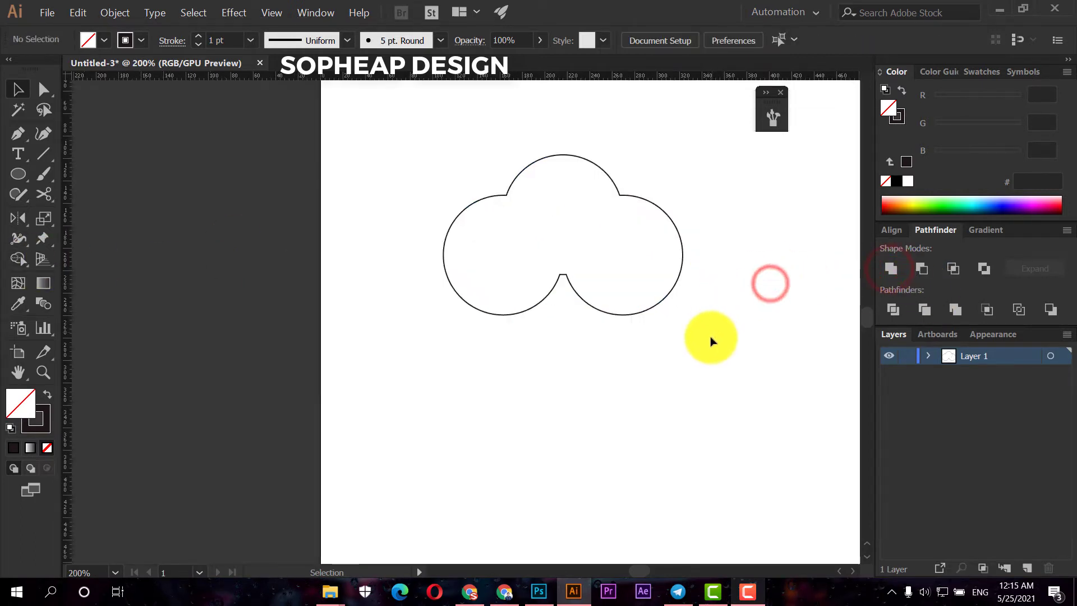
Draw a rectangle below the cloud, raising its top edge into the cloud and widening it.
click(33, 181)
click(79, 177)
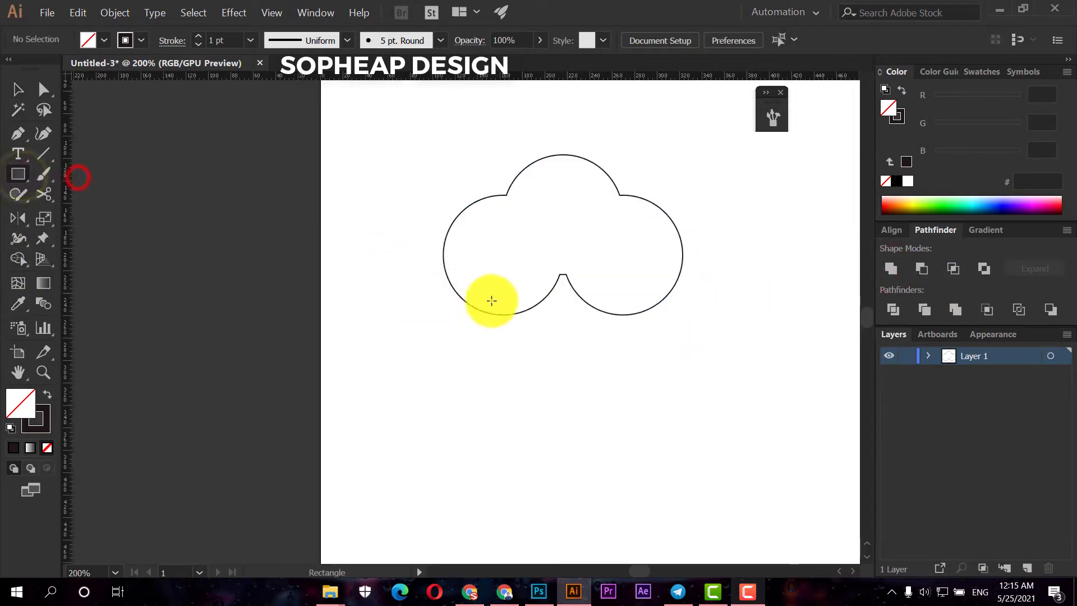
mouse_move(506, 315)
mouse_down()
mouse_move(628, 384)
mouse_move(624, 398)
mouse_up()
key(v)
drag(569, 314, 566, 279)
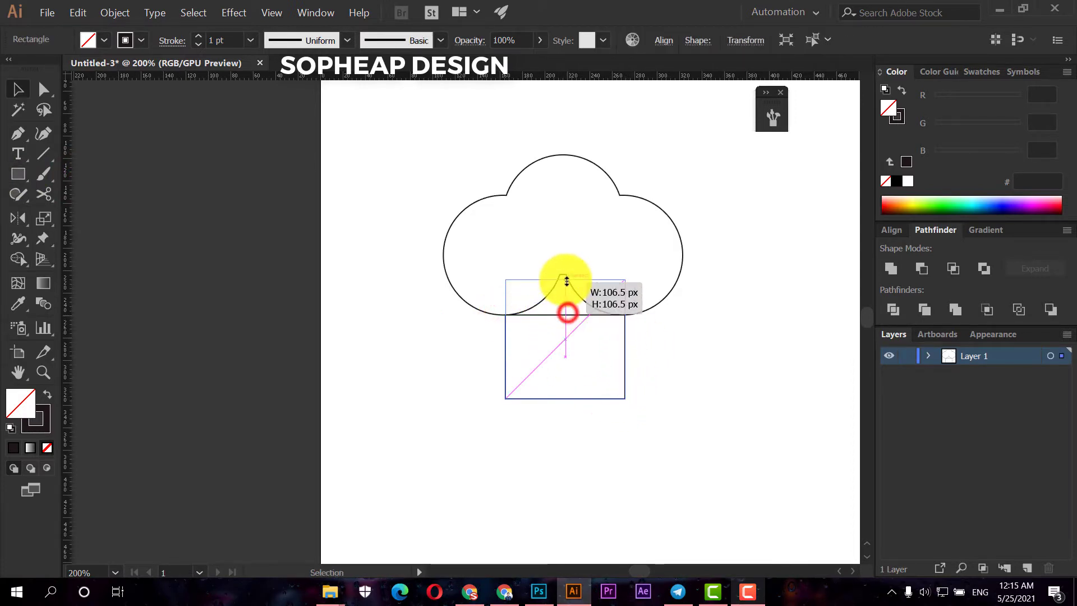
drag(624, 343, 644, 343)
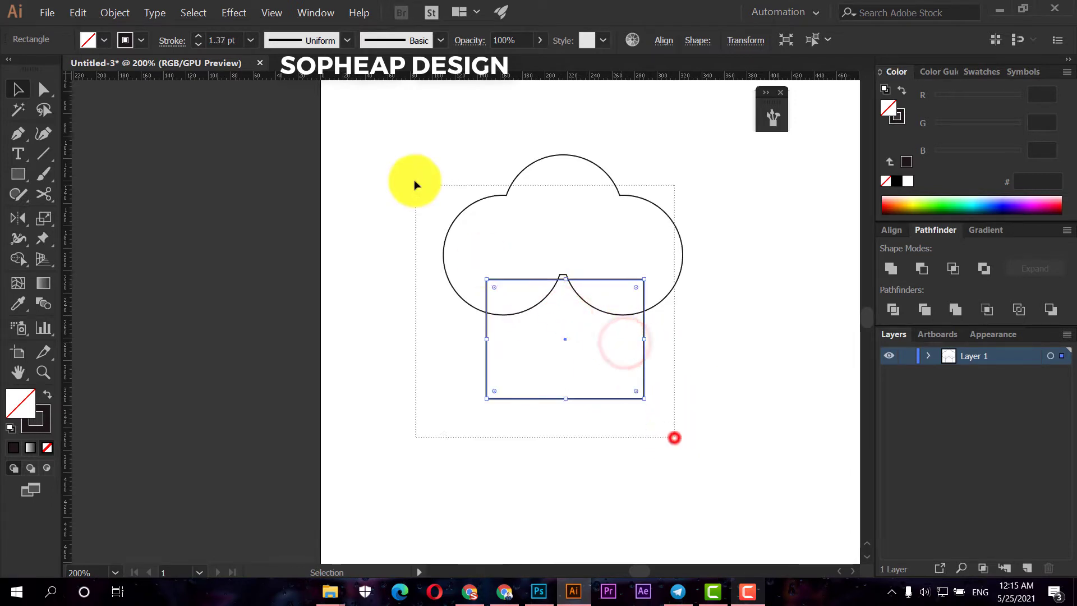
Centre the cloud and rectangle horizontally to each other, then raise the rectangle's top further.
drag(674, 437, 415, 180)
click(663, 41)
click(651, 179)
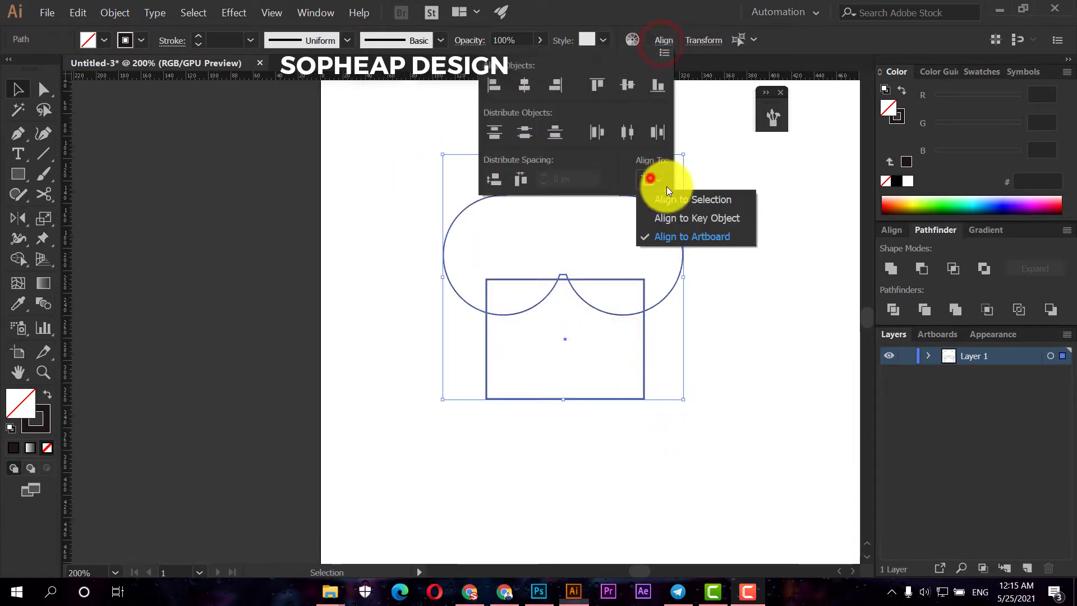
click(673, 197)
click(522, 84)
click(726, 240)
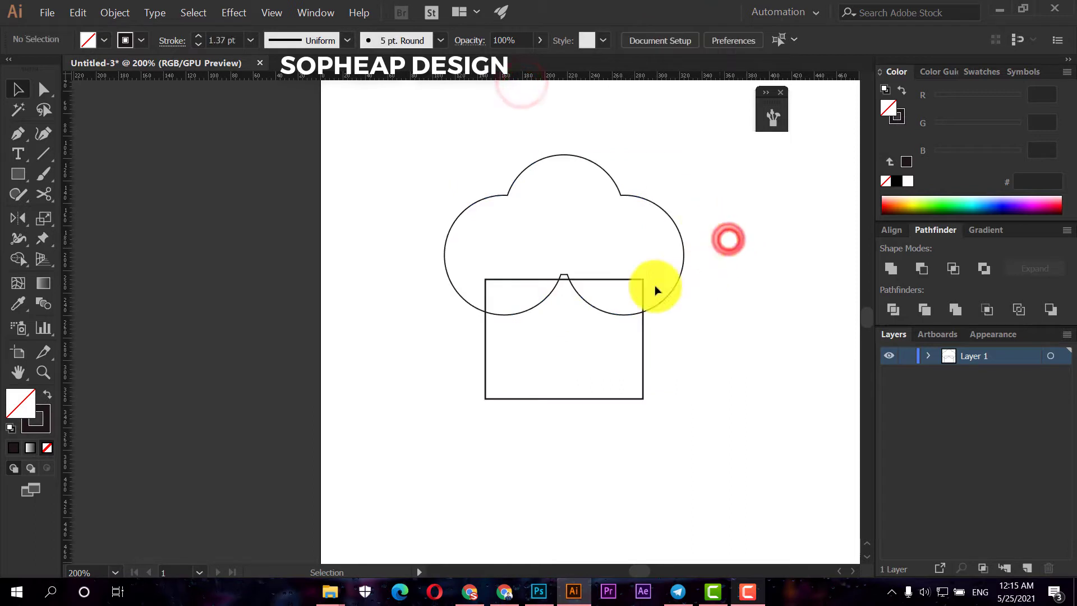
click(598, 279)
drag(565, 279, 564, 265)
click(734, 333)
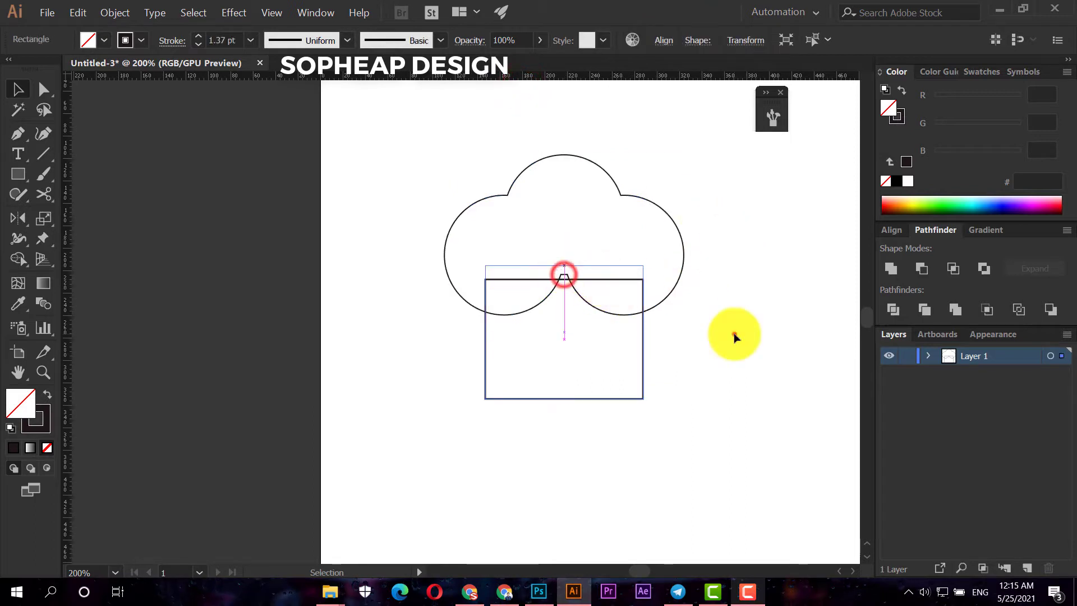
Merge the cloud and rectangle into one chef-hat shape with the Shape Builder.
drag(686, 445, 392, 234)
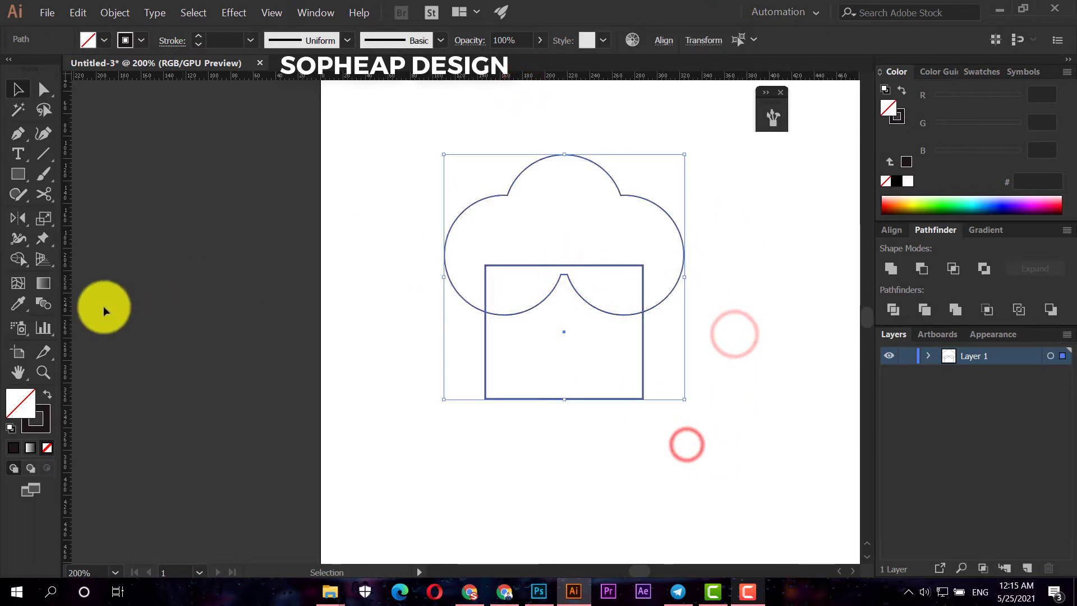
click(19, 256)
drag(540, 249, 549, 328)
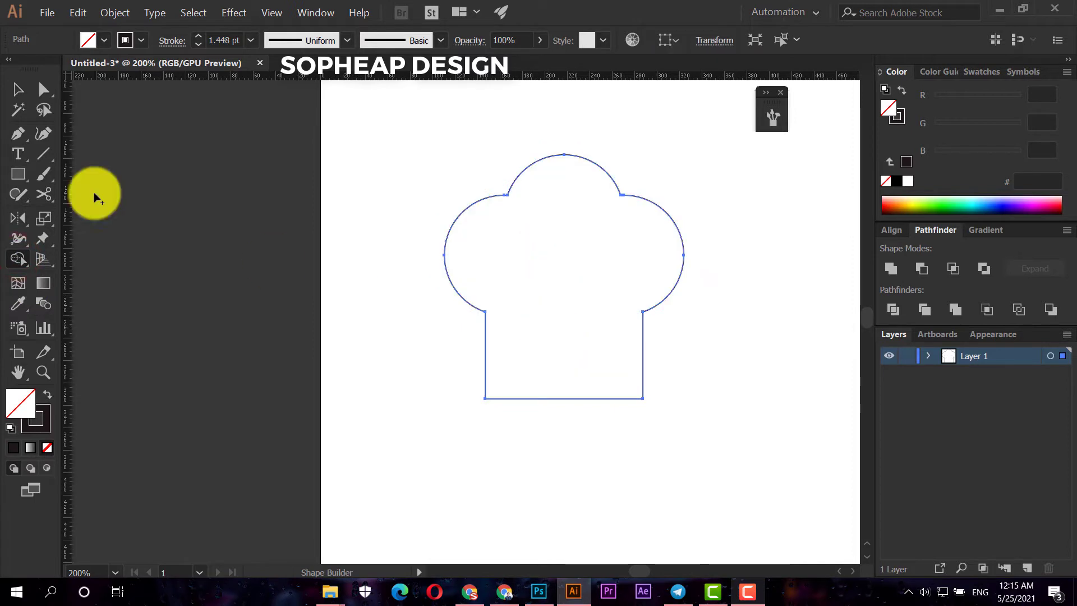
click(212, 139)
scroll(224, 168, down, 1)
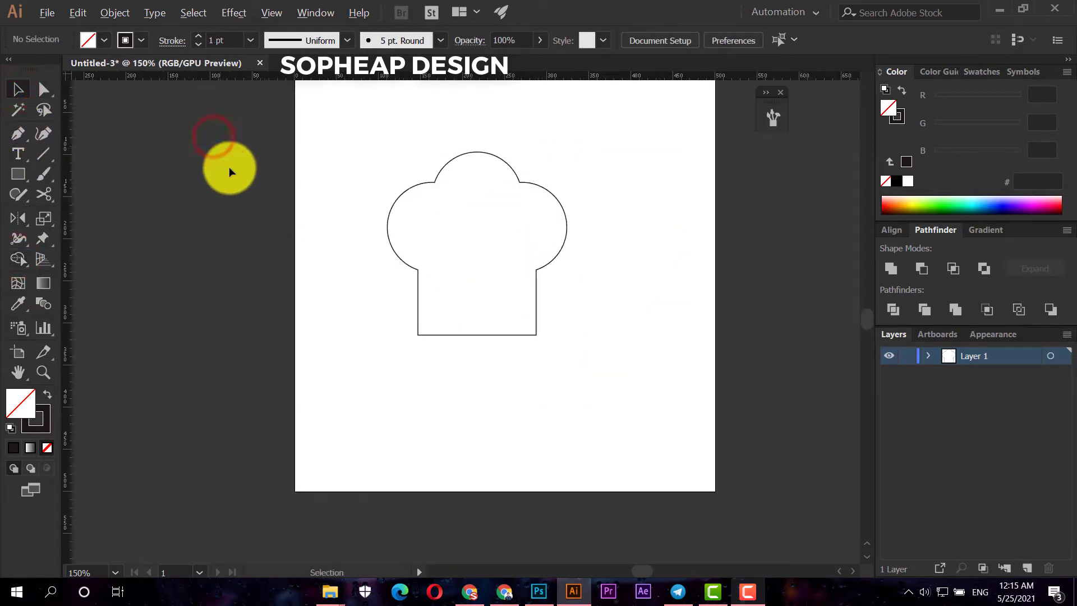
drag(243, 209, 297, 307)
drag(396, 256, 570, 409)
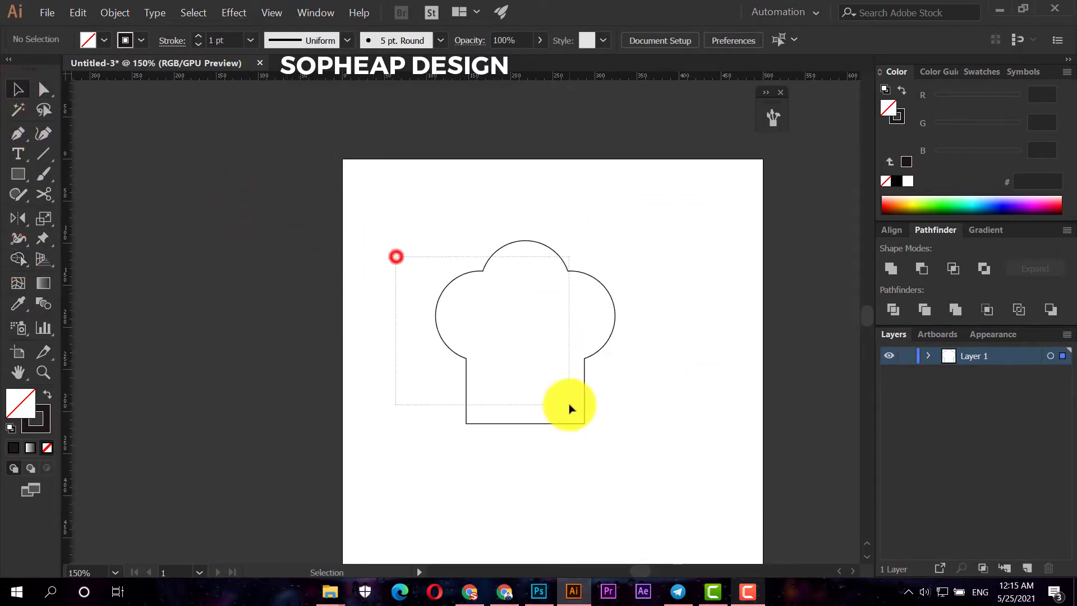
Fill the chef hat with the dark colour and return it to its original position.
click(51, 397)
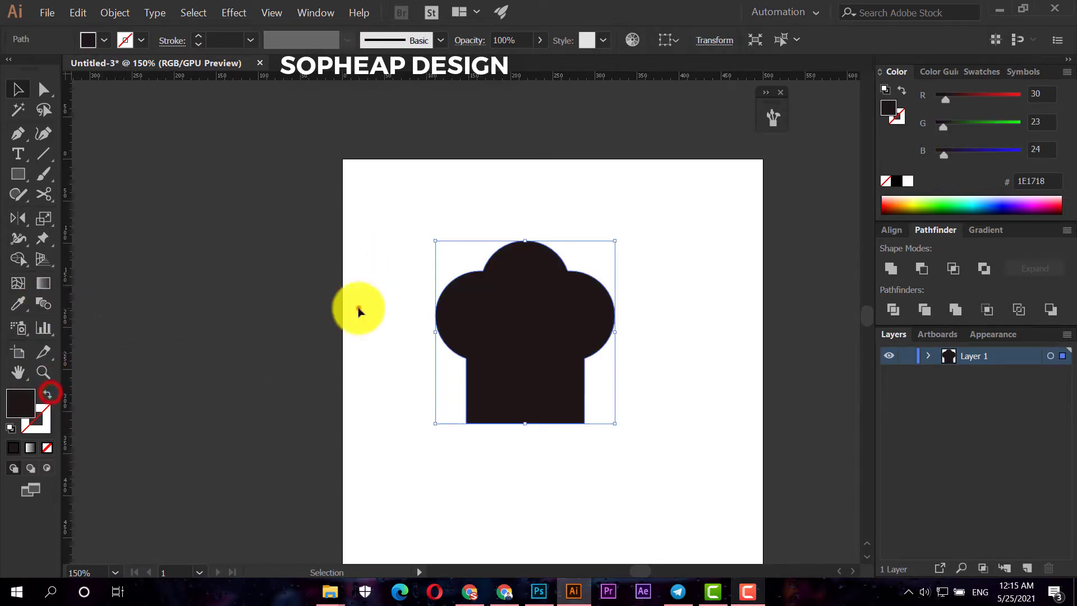
click(356, 308)
drag(436, 280, 465, 314)
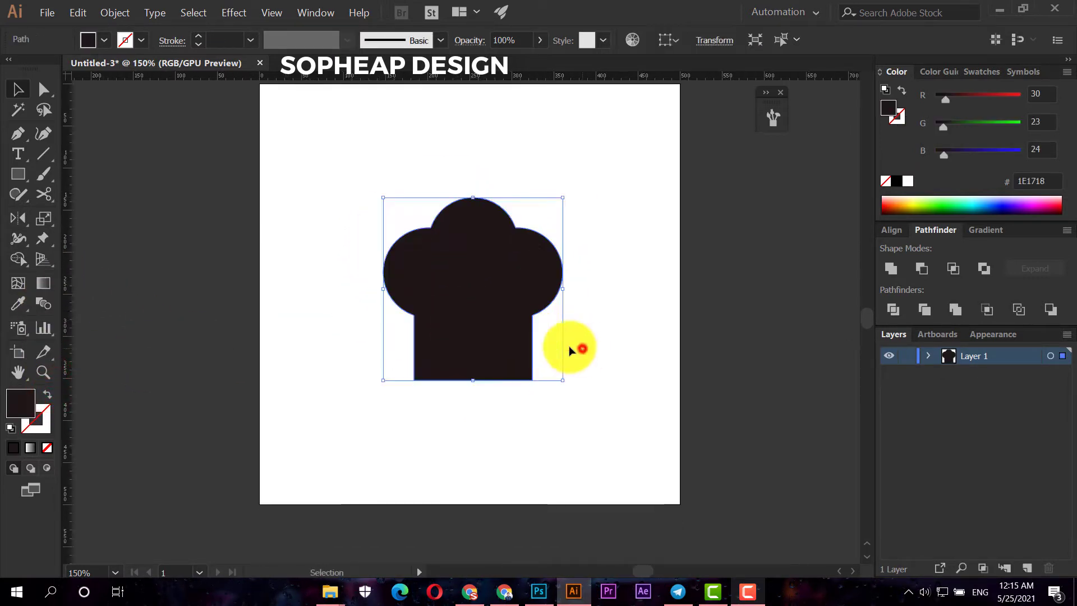
scroll(493, 320, up, 2)
click(632, 376)
scroll(667, 387, down, 2)
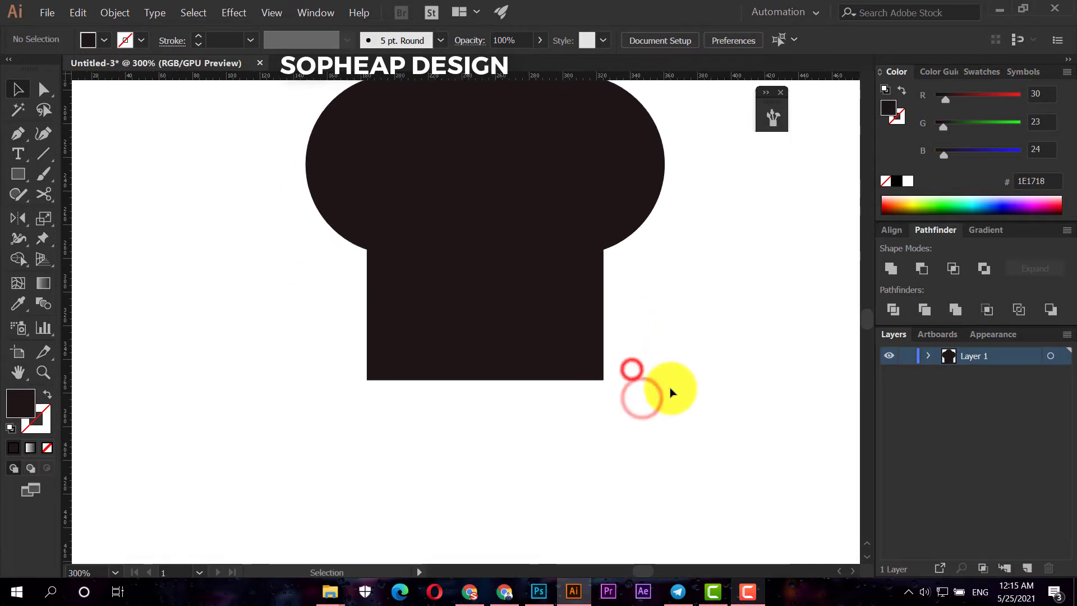
scroll(665, 391, down, 2)
scroll(665, 389, up, 1)
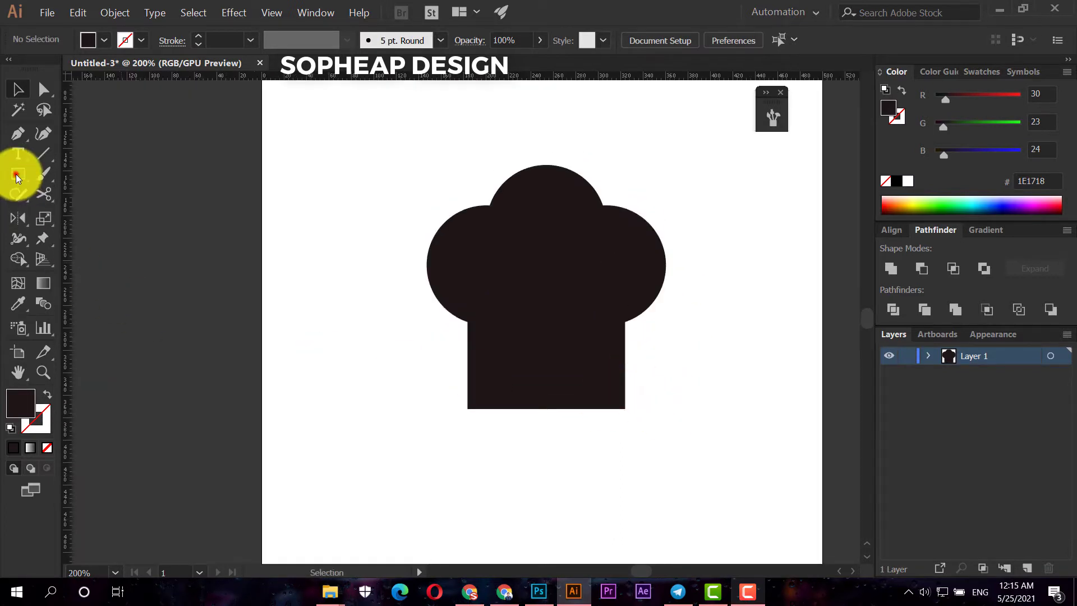
Add a white rectangle in the hat's lower part, centred horizontally and widened evenly.
drag(596, 408, 500, 336)
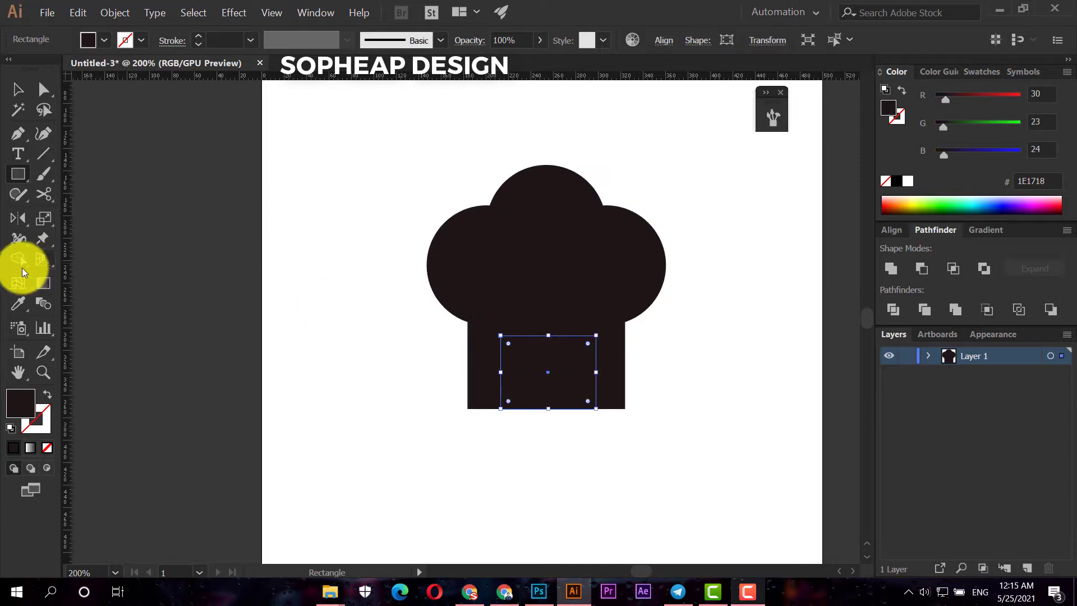
click(18, 303)
click(370, 365)
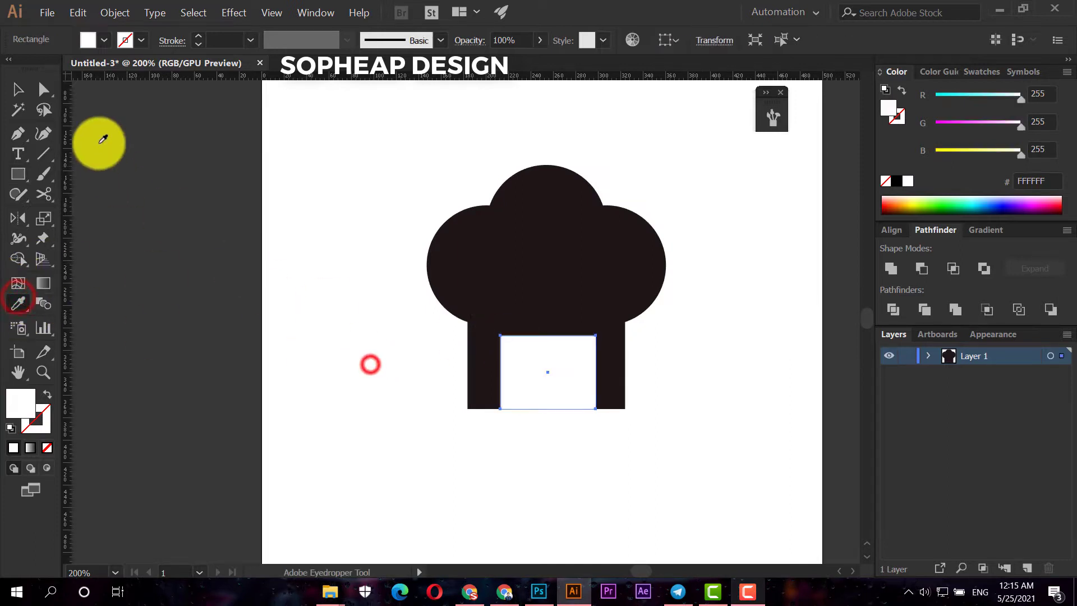
click(18, 90)
click(175, 216)
drag(281, 219, 569, 420)
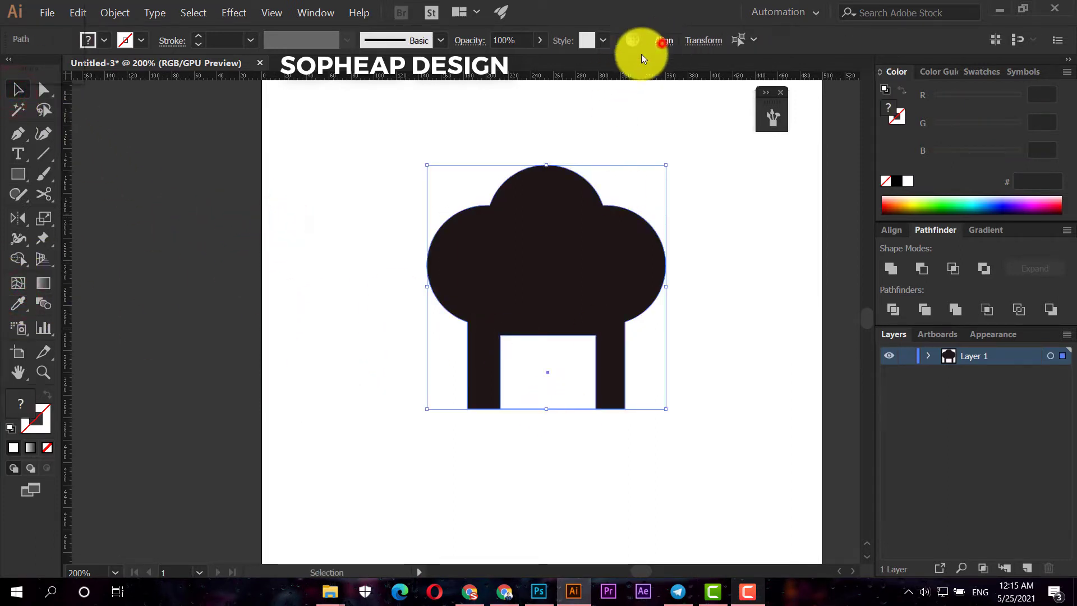
click(664, 40)
click(519, 86)
click(391, 203)
click(348, 290)
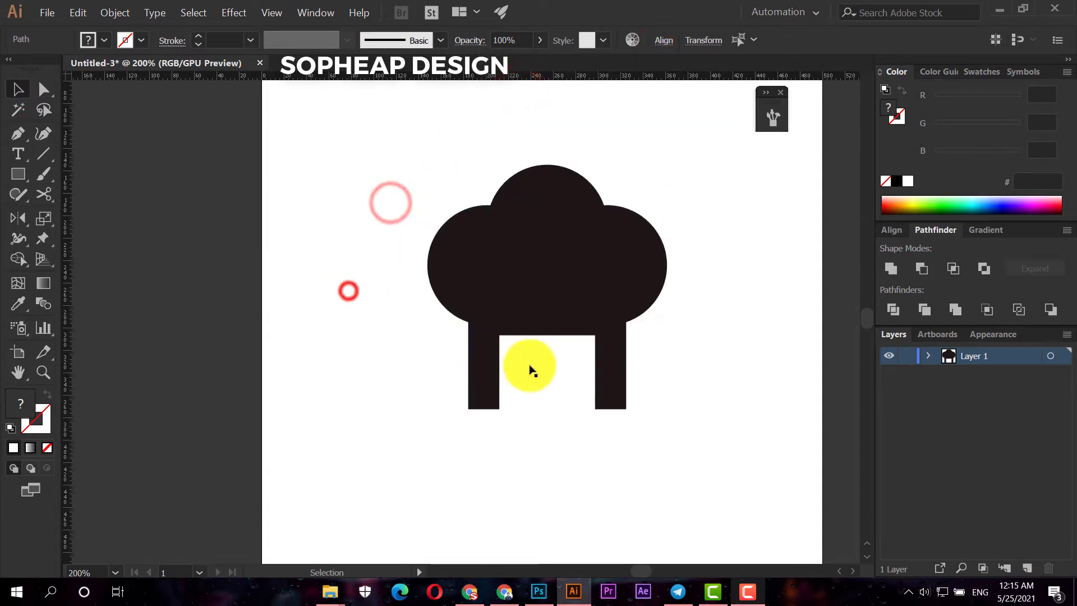
click(561, 373)
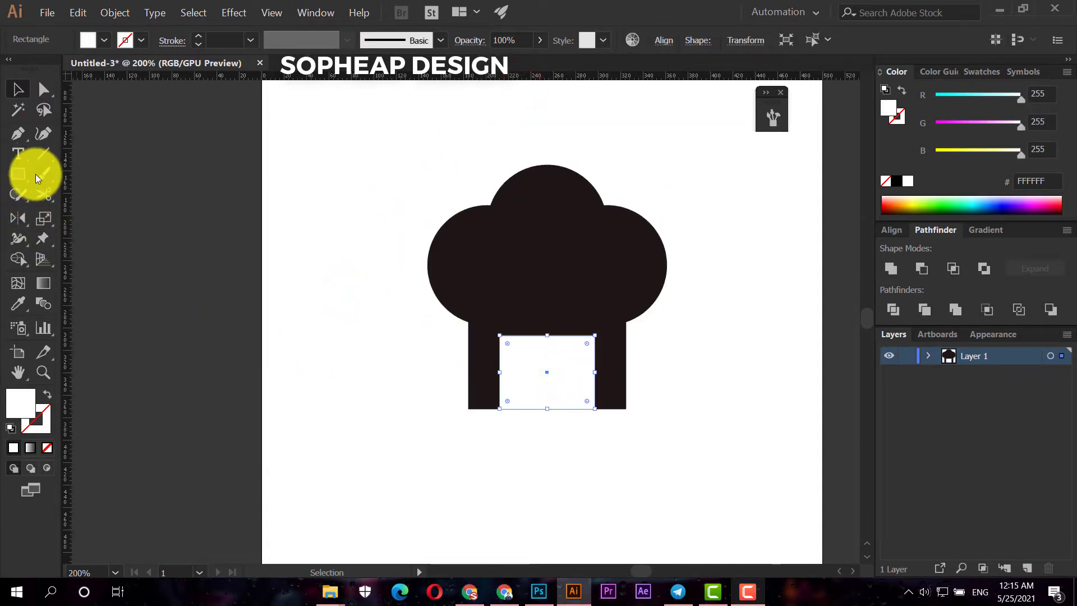
drag(596, 373, 609, 373)
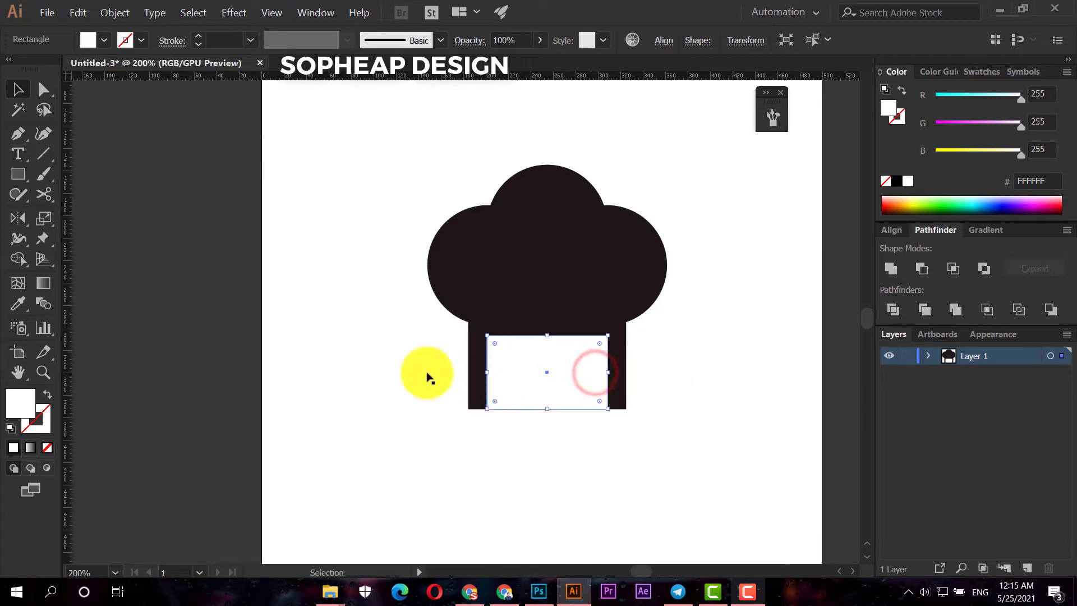
Add an anchor point mid-way along the rectangle's top and pull it up into a roof peak.
click(18, 134)
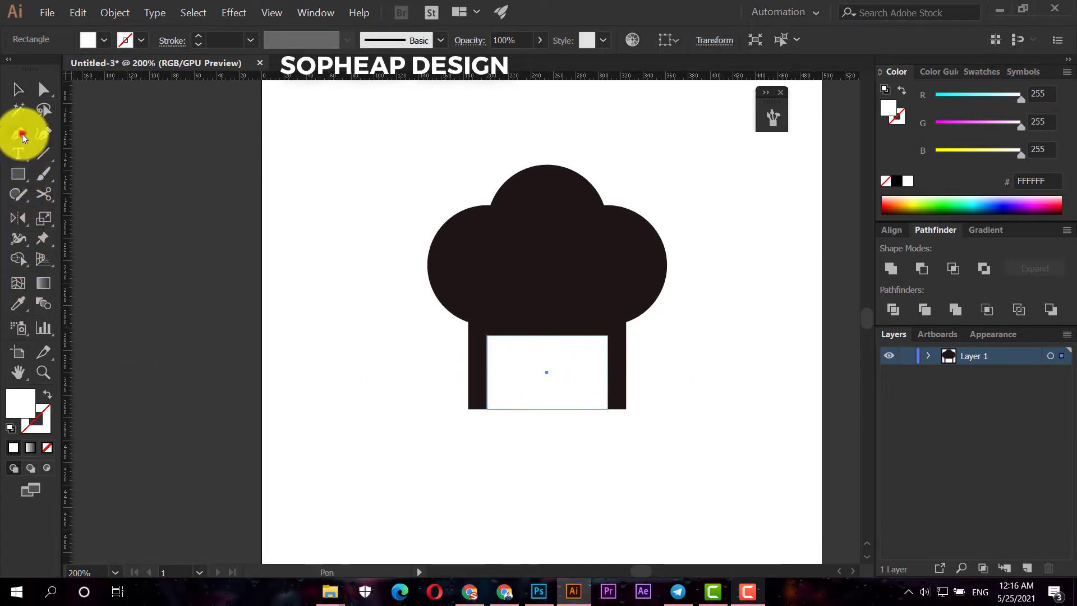
click(549, 337)
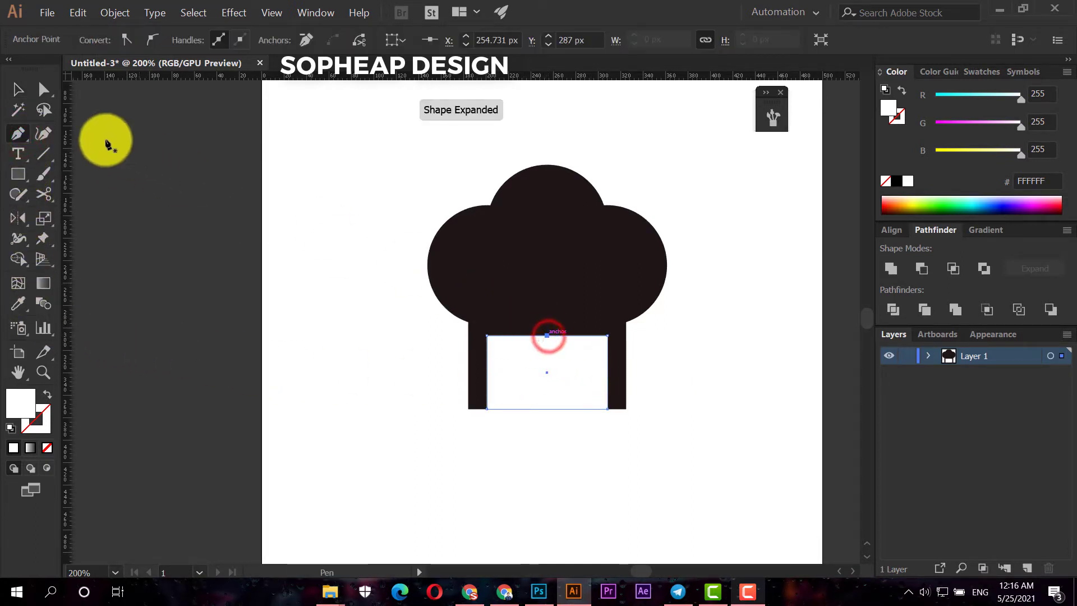
click(44, 88)
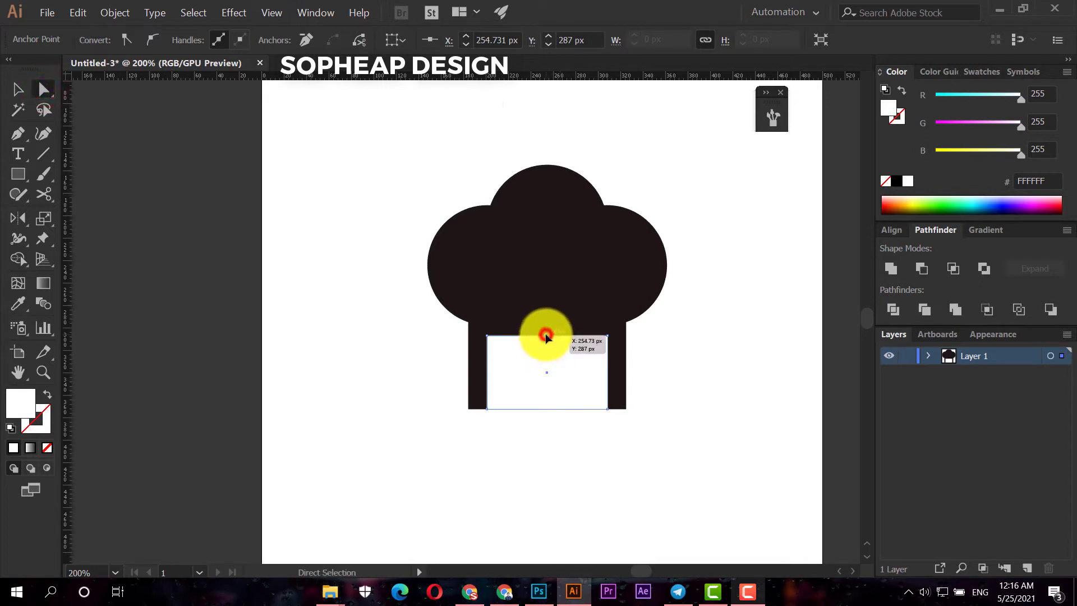
drag(545, 305, 546, 289)
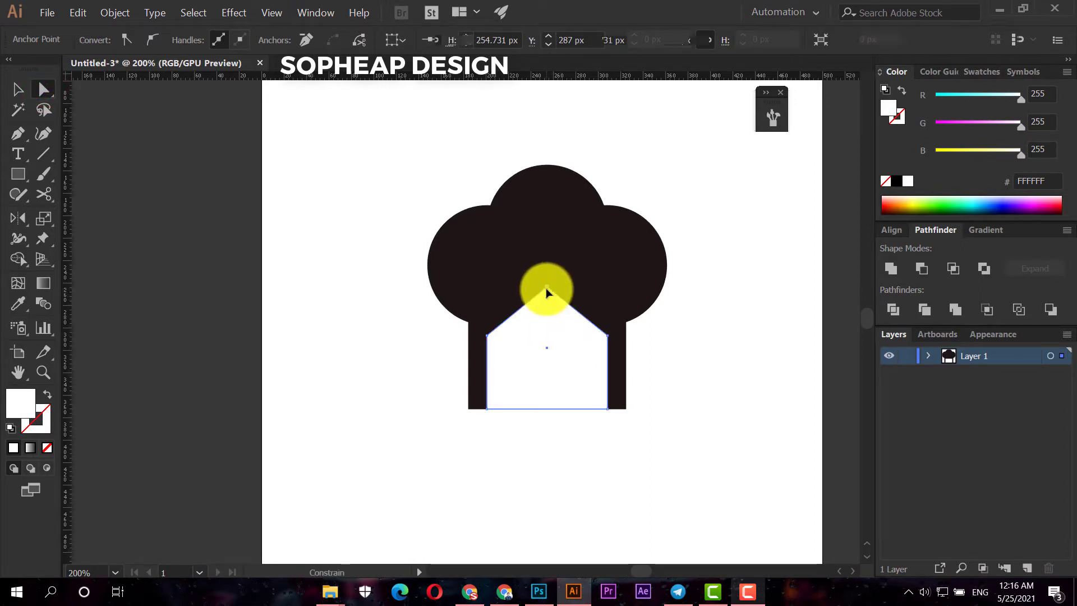
click(16, 88)
click(212, 223)
Round the house's sharp roof peak with its live-corner widget.
click(538, 344)
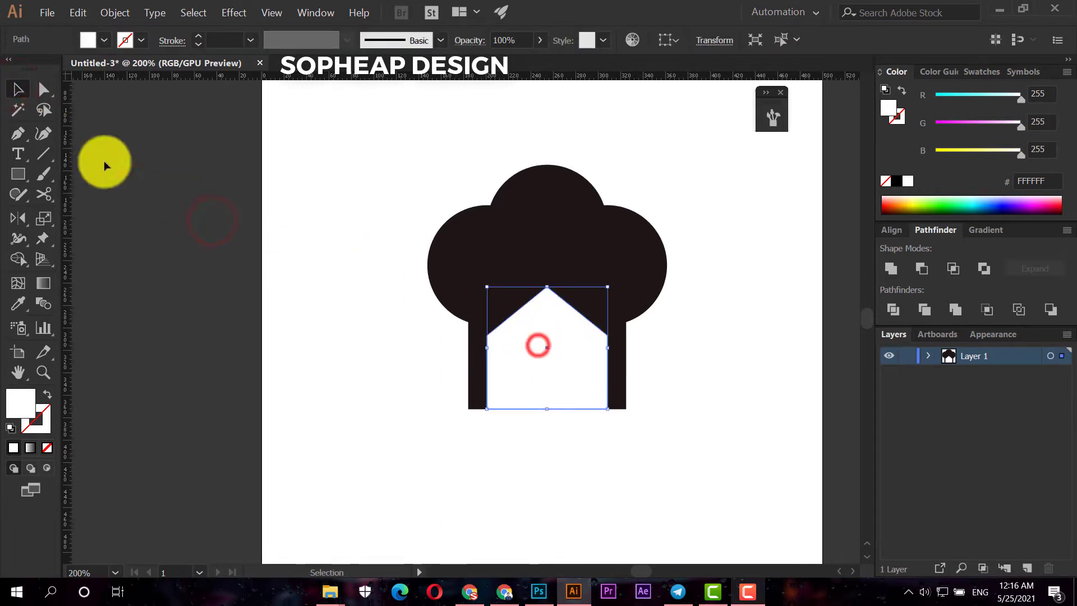
click(40, 89)
scroll(528, 335, up, 1)
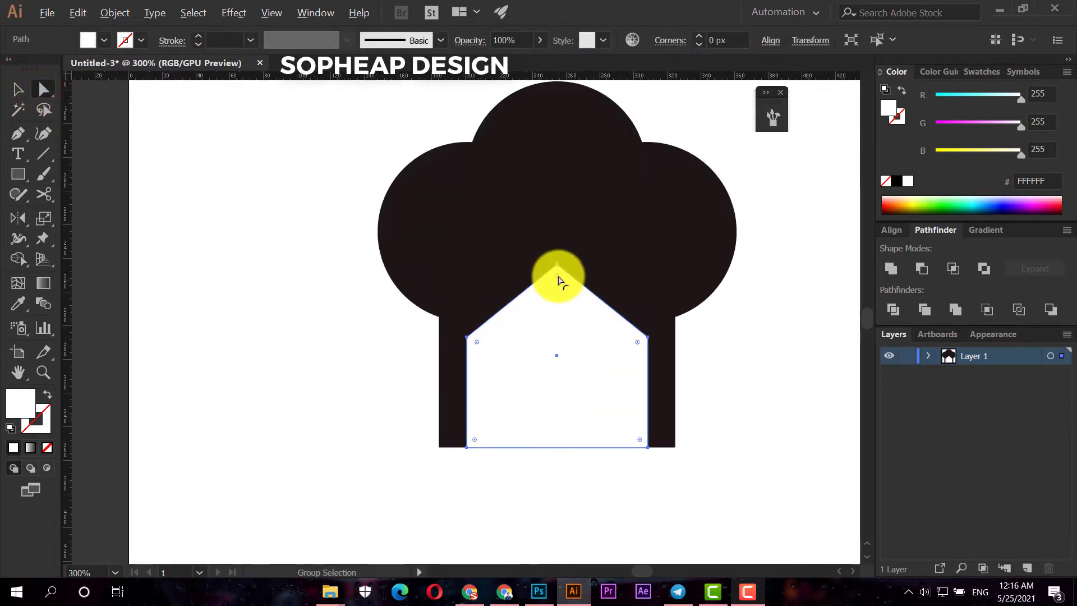
scroll(558, 280, up, 2)
drag(553, 271, 555, 283)
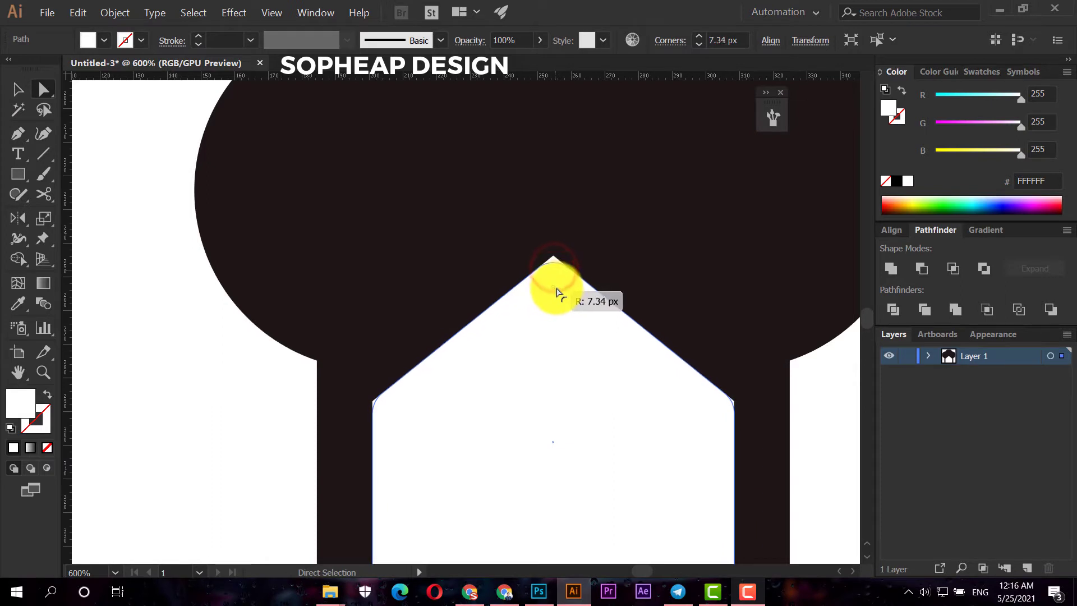
scroll(553, 300, down, 2)
click(739, 385)
key(v)
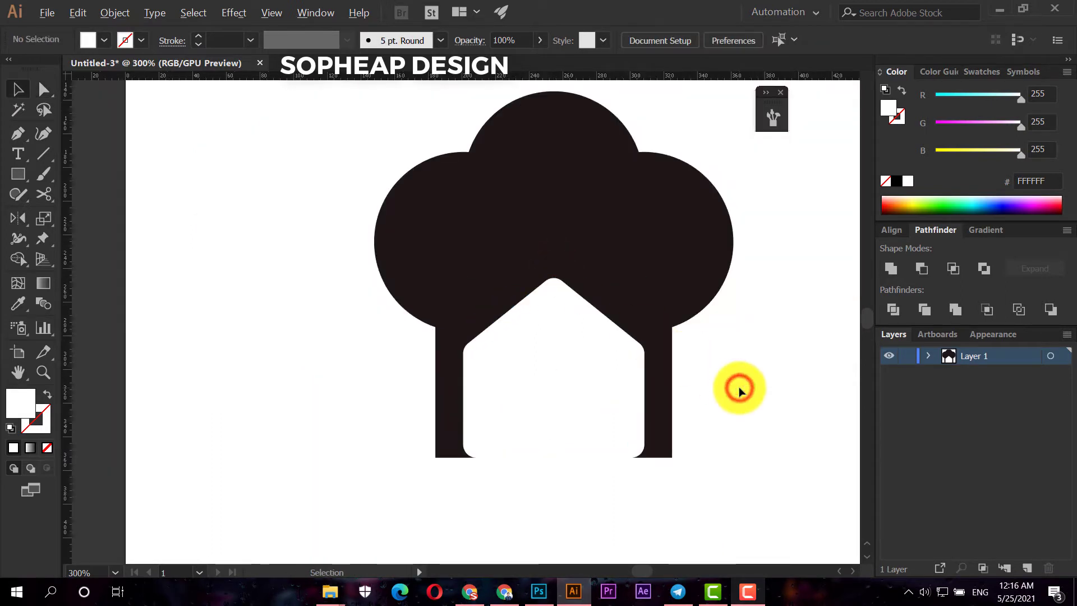
scroll(738, 385, down, 1)
scroll(645, 429, up, 1)
Cut the white house shape out of the dark tree with the Shape Builder.
click(630, 415)
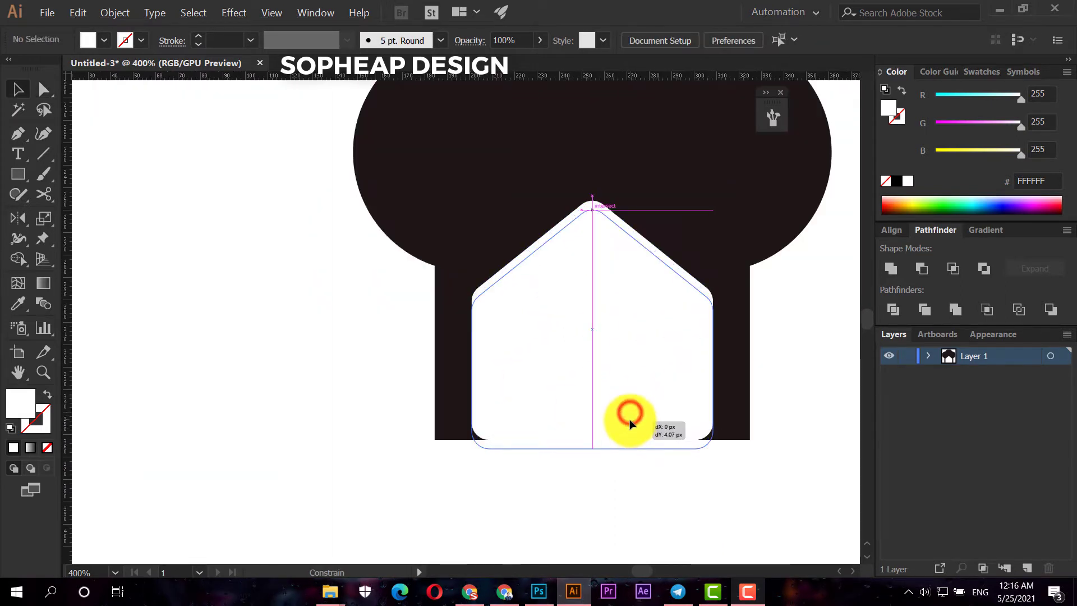
click(655, 487)
drag(692, 486, 396, 305)
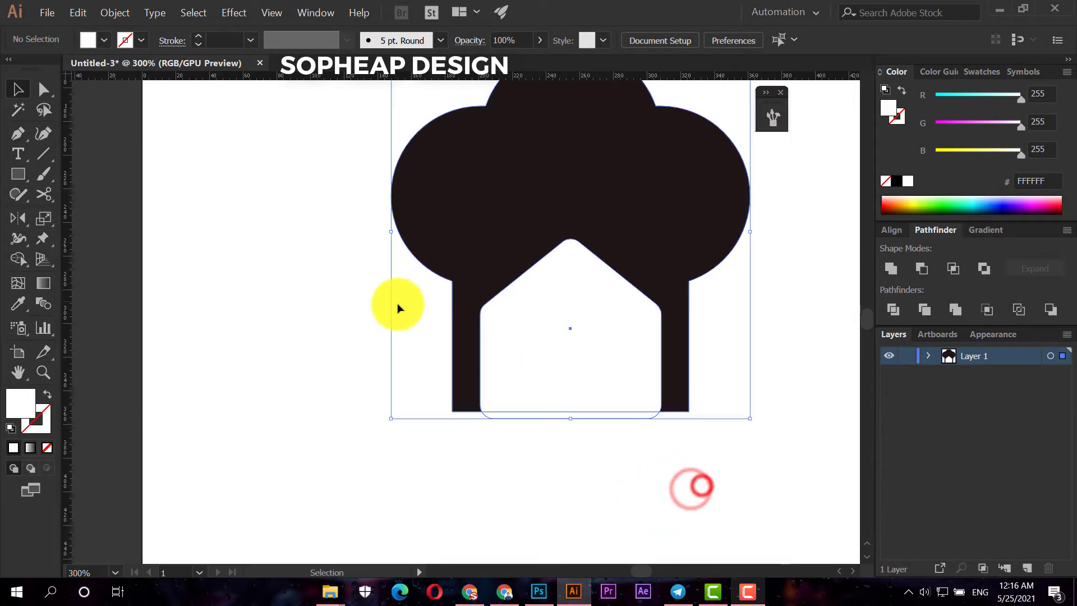
click(19, 260)
alt+click(559, 367)
key(v)
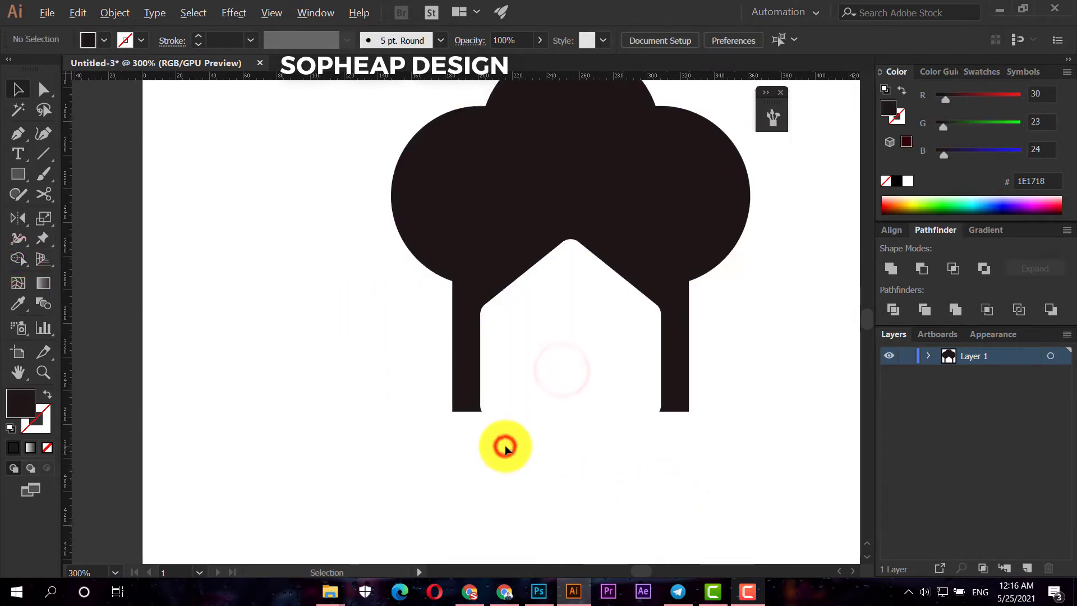
scroll(505, 445, down, 1)
click(547, 284)
click(732, 342)
scroll(732, 342, down, 1)
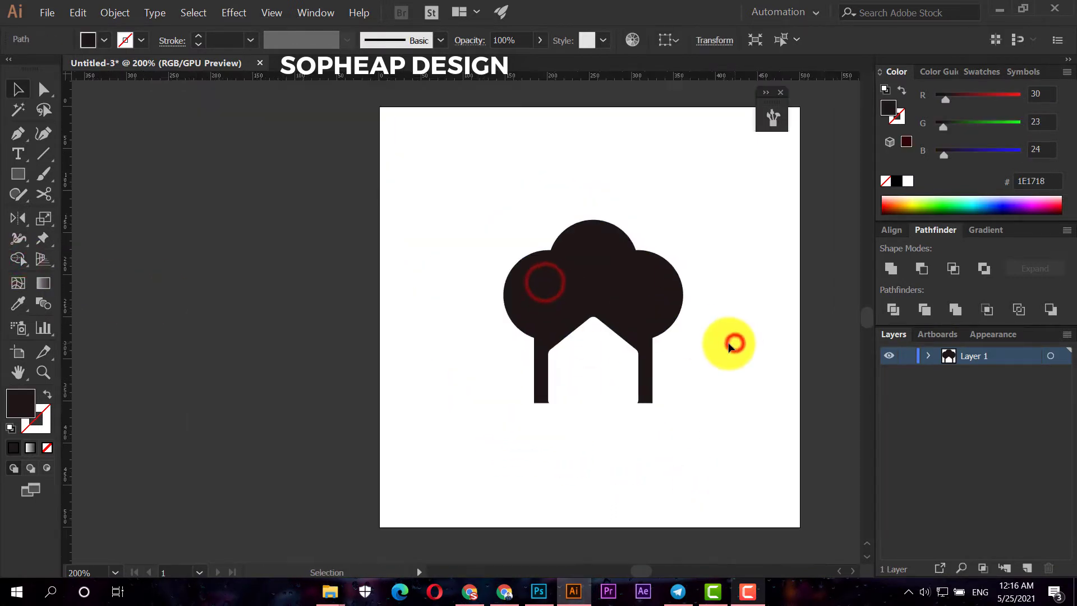
scroll(729, 346, up, 1)
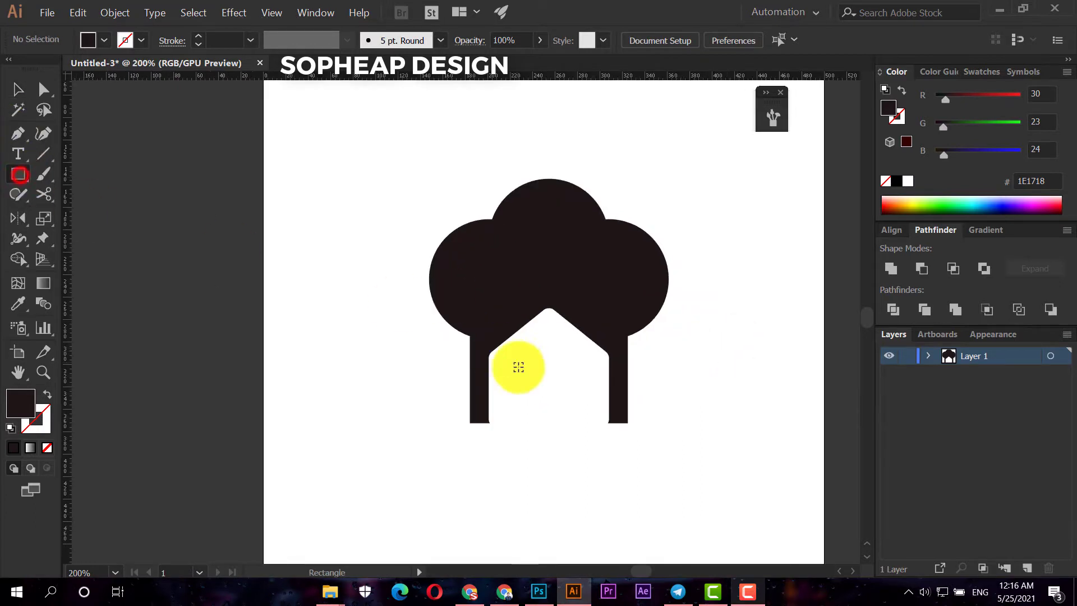
Draw a small dark square in the house and copy it into four squares.
scroll(518, 368, up, 1)
drag(535, 379, 537, 380)
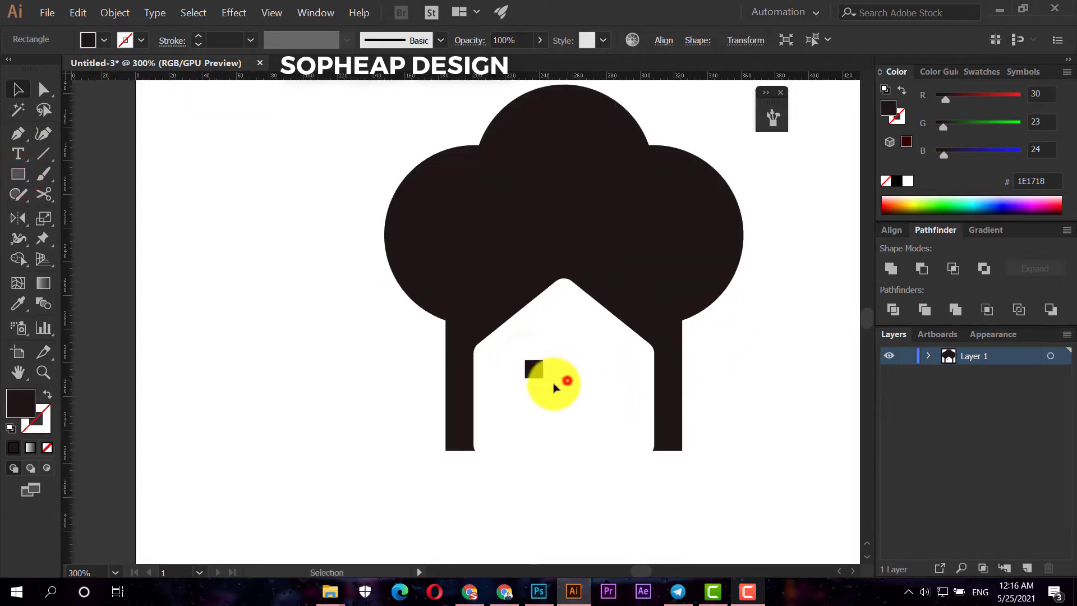
scroll(533, 370, up, 3)
key(v)
mouse_move(520, 341)
mouse_down()
mouse_move(584, 351)
mouse_move(601, 335)
mouse_up()
drag(596, 397, 539, 336)
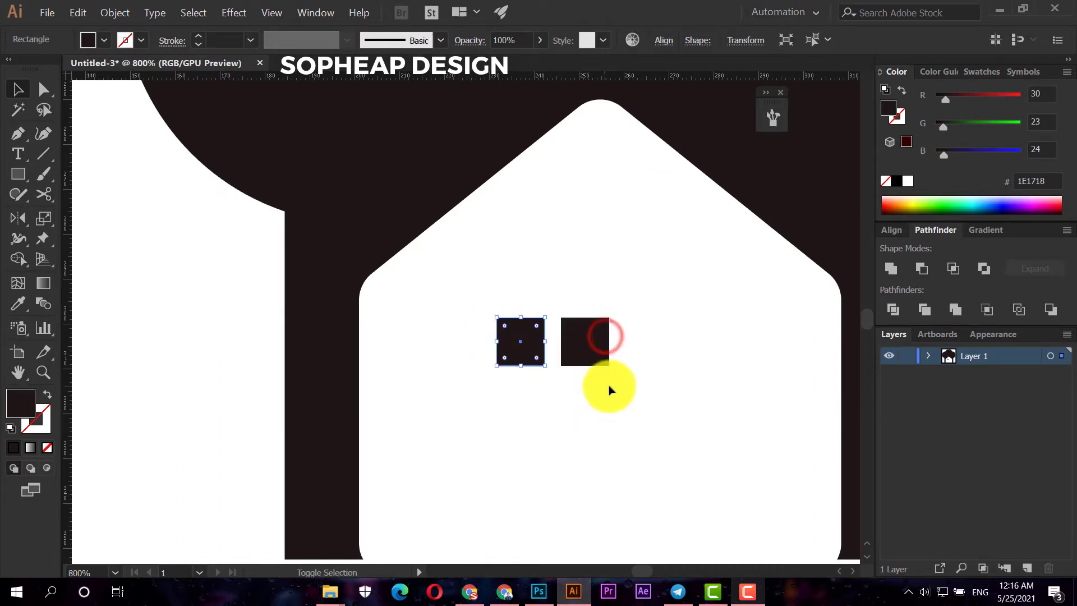
shift+click(578, 346)
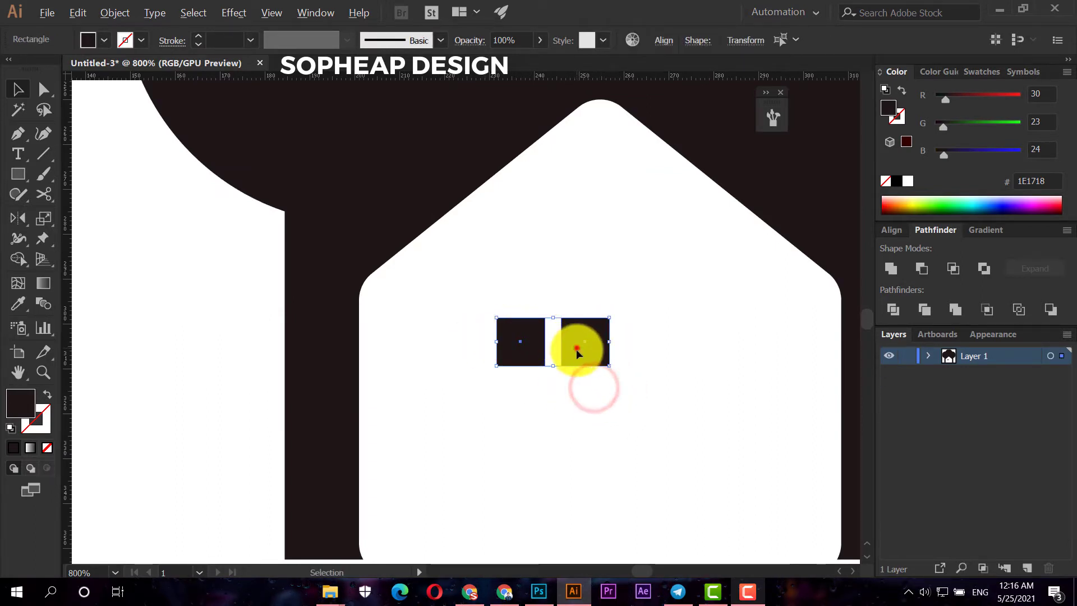
drag(577, 348, 577, 412)
click(639, 399)
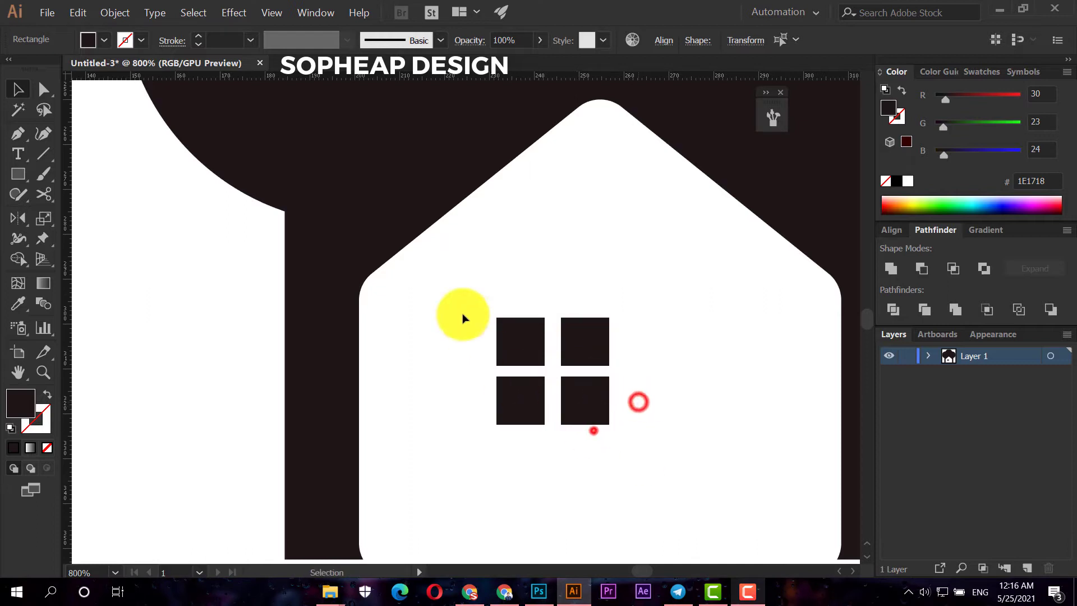
Group the four squares and position them as a tidy 2x2 window in the house.
drag(465, 315, 594, 428)
right_click(514, 352)
click(553, 191)
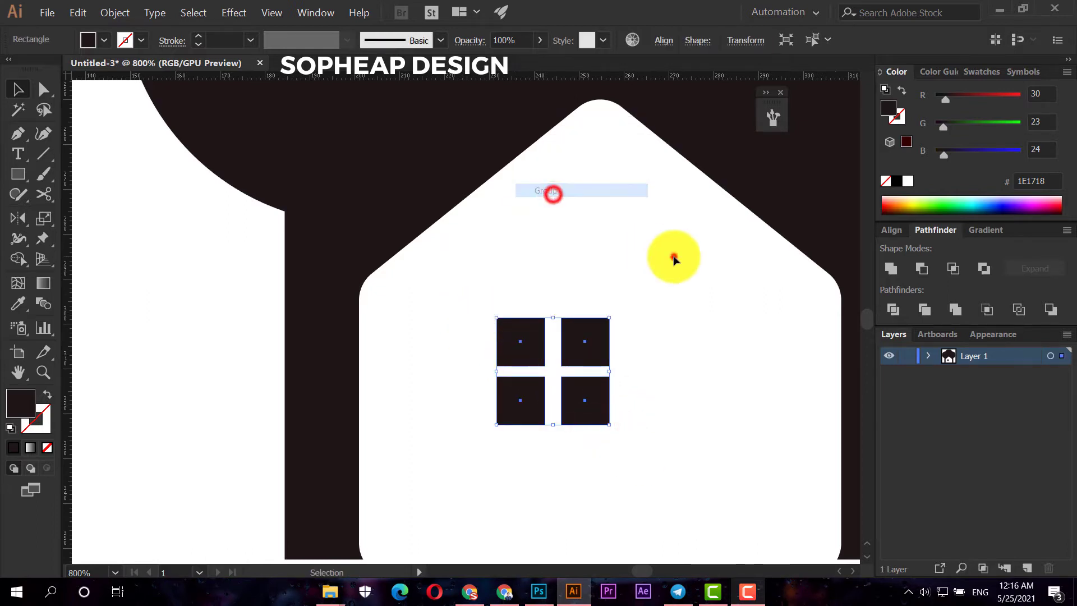
scroll(656, 303, down, 1)
drag(611, 337, 644, 260)
drag(642, 262, 647, 323)
Round the corners of all four window squares and enlarge them slightly.
click(681, 331)
scroll(644, 354, down, 2)
scroll(601, 399, up, 2)
scroll(572, 364, up, 1)
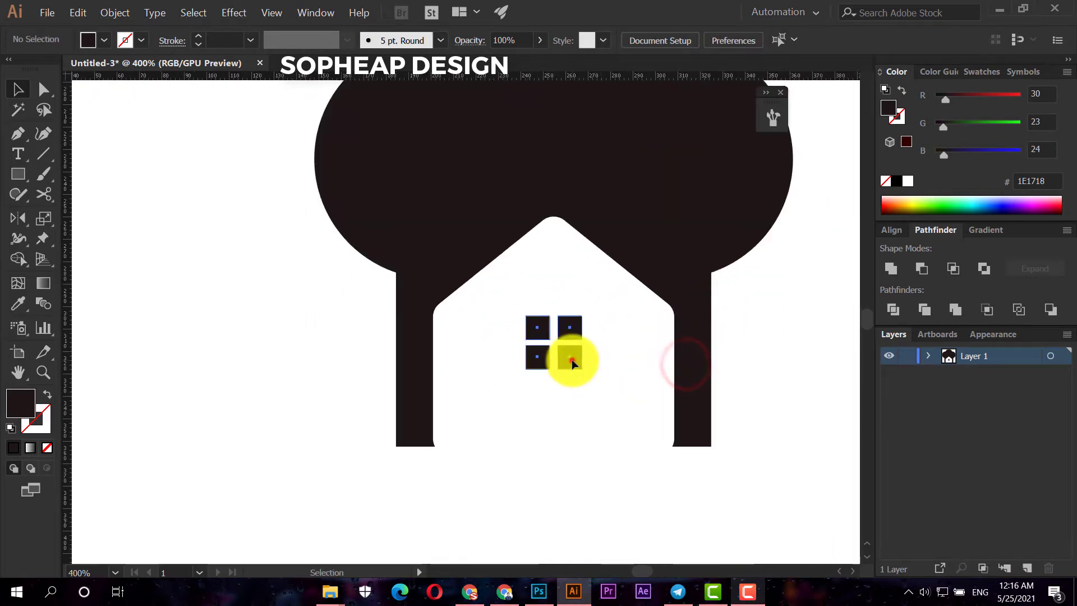
scroll(572, 363, up, 2)
click(43, 89)
scroll(550, 269, up, 2)
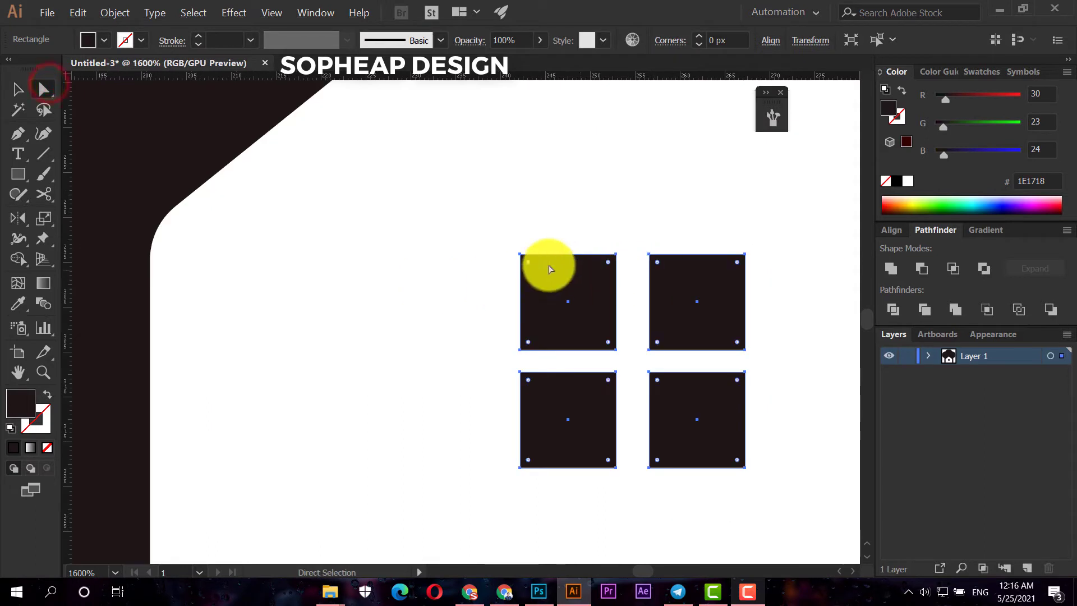
drag(528, 268, 535, 276)
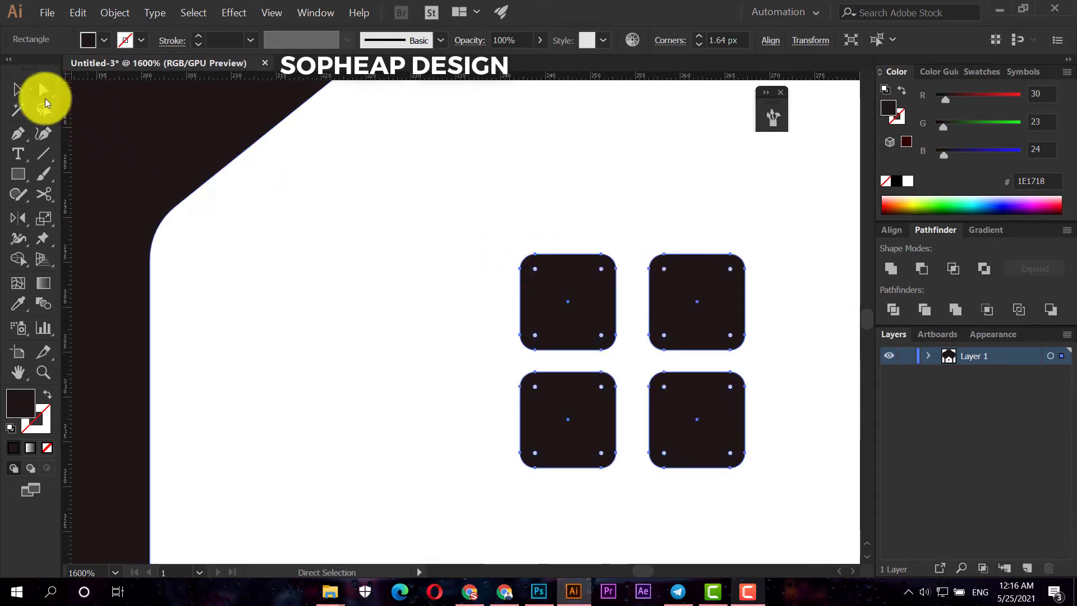
click(22, 90)
drag(632, 467, 632, 480)
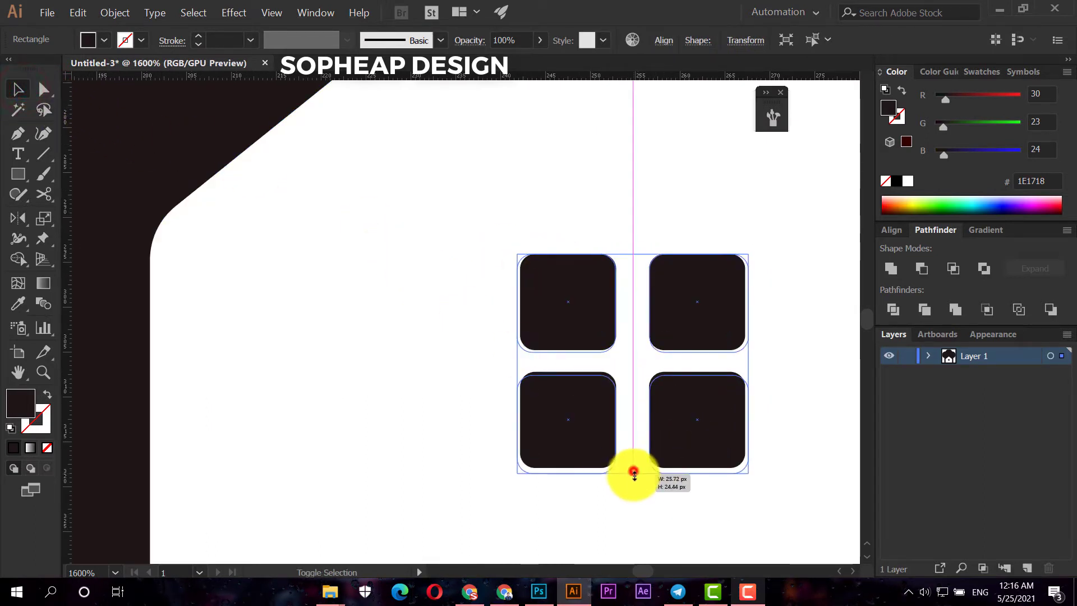
click(372, 377)
scroll(372, 377, down, 5)
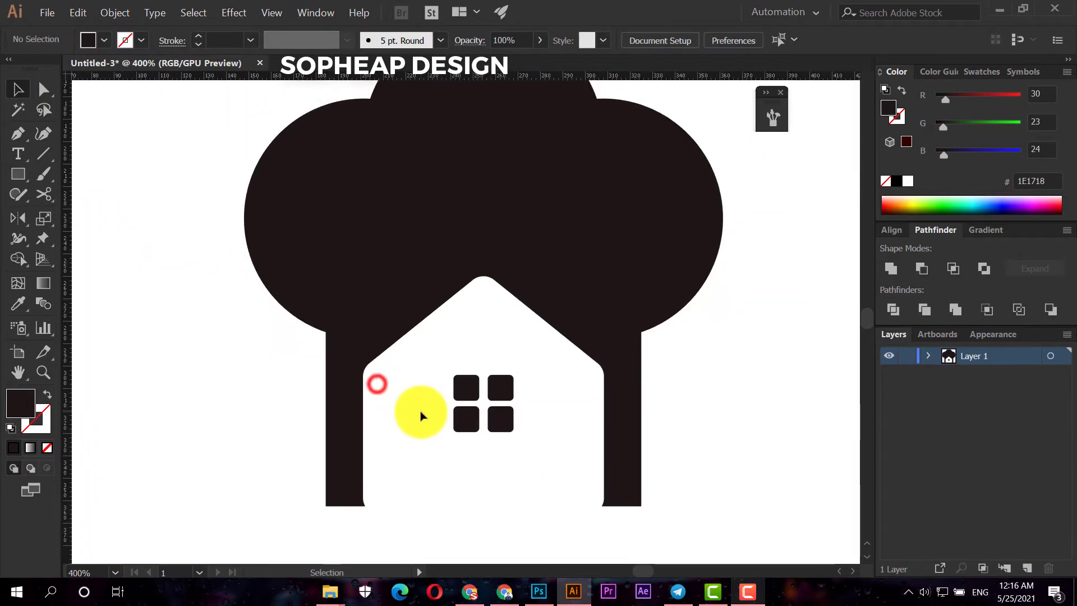
drag(424, 422, 478, 453)
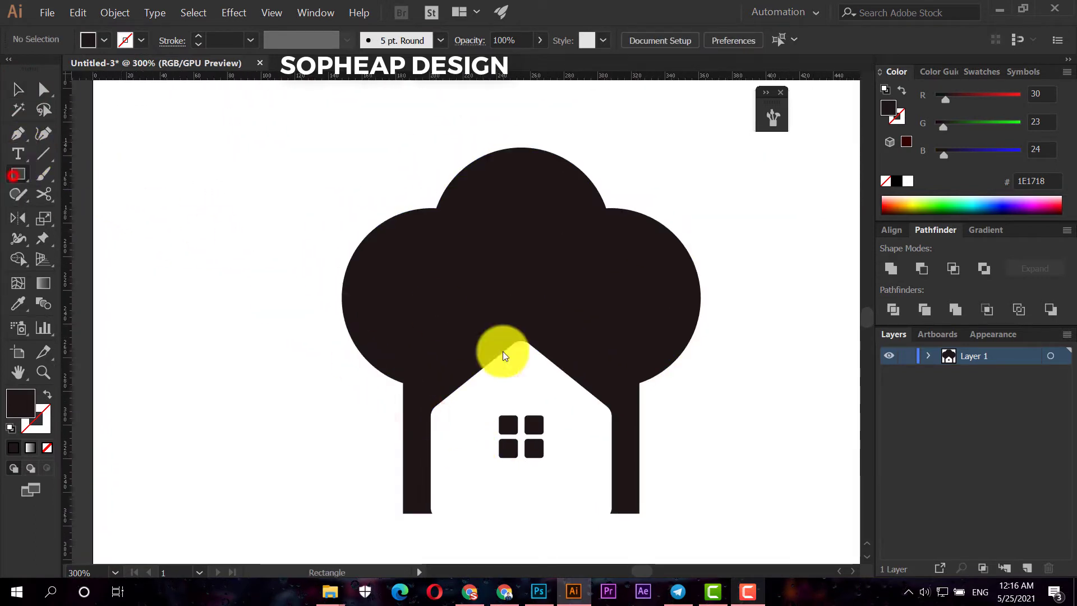
Draw a thin white chimney rectangle and set it onto the roof's right slope.
alt+scroll(583, 386, up, 1)
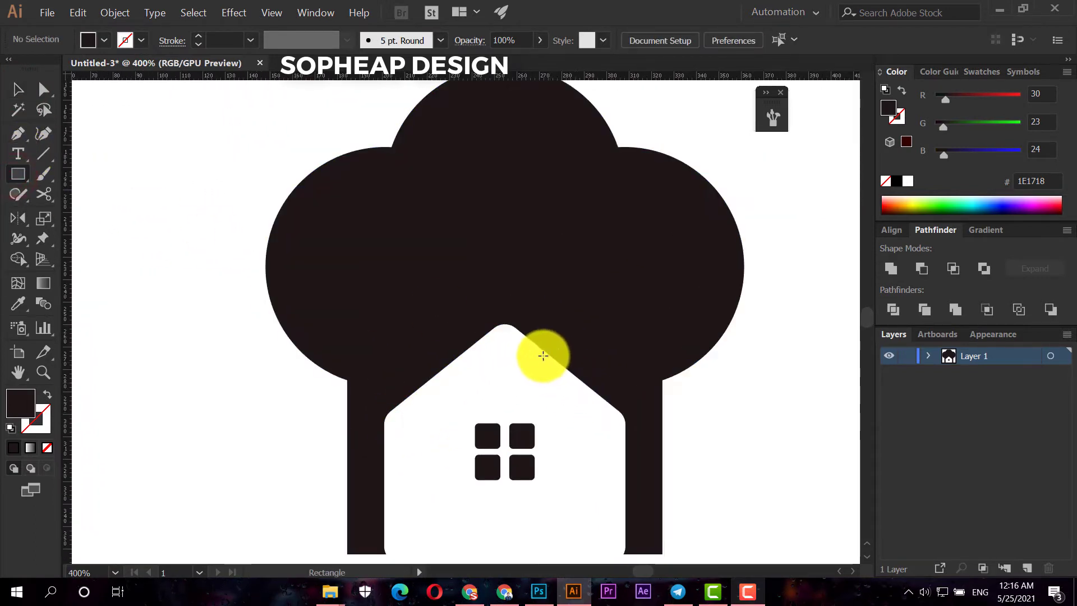
drag(536, 345, 535, 315)
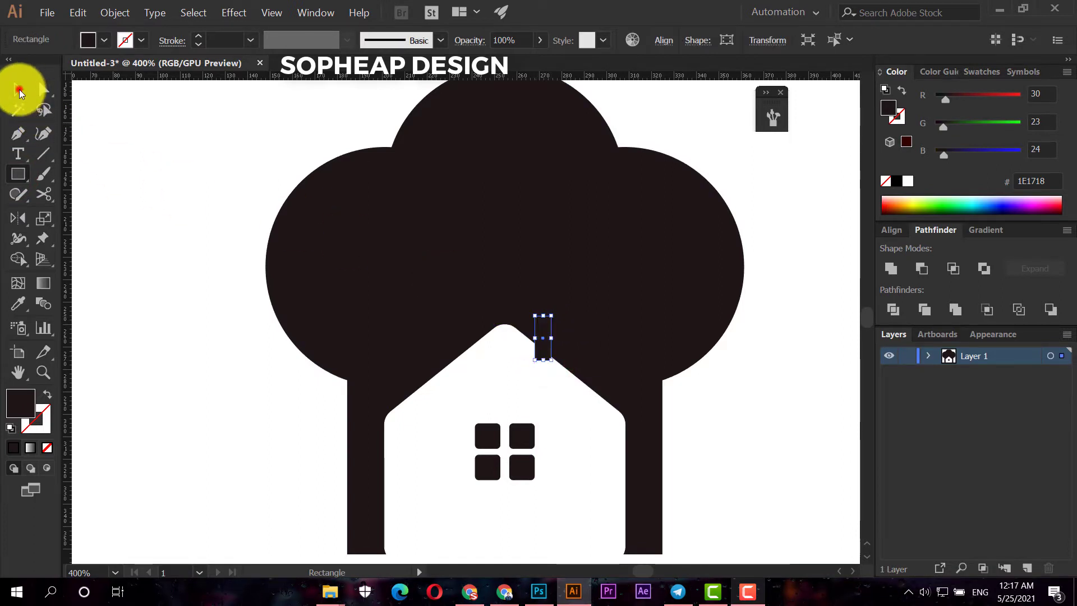
click(18, 304)
click(176, 322)
click(17, 90)
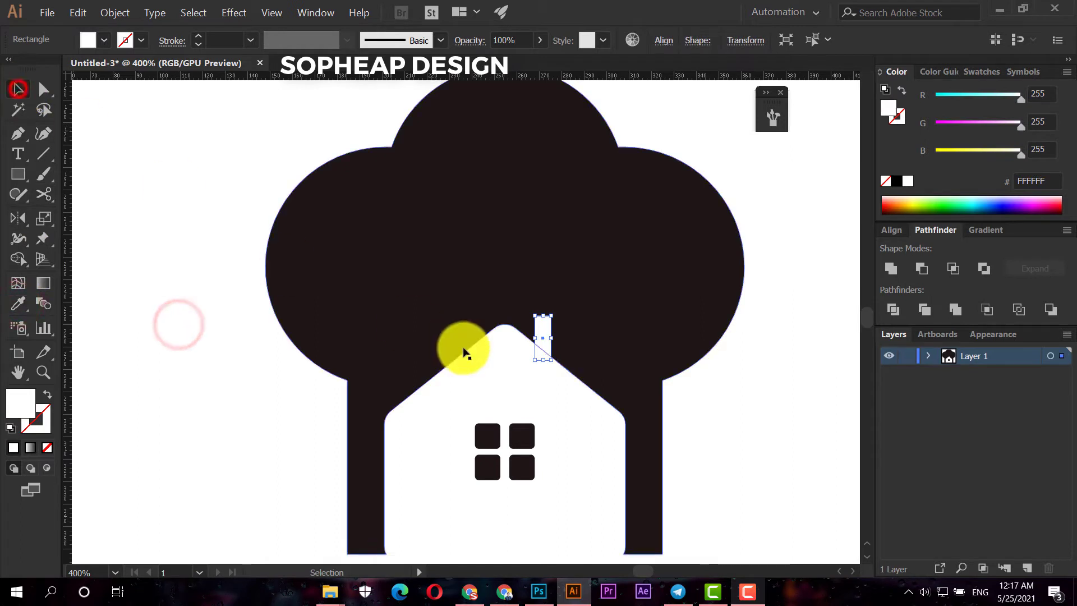
click(508, 387)
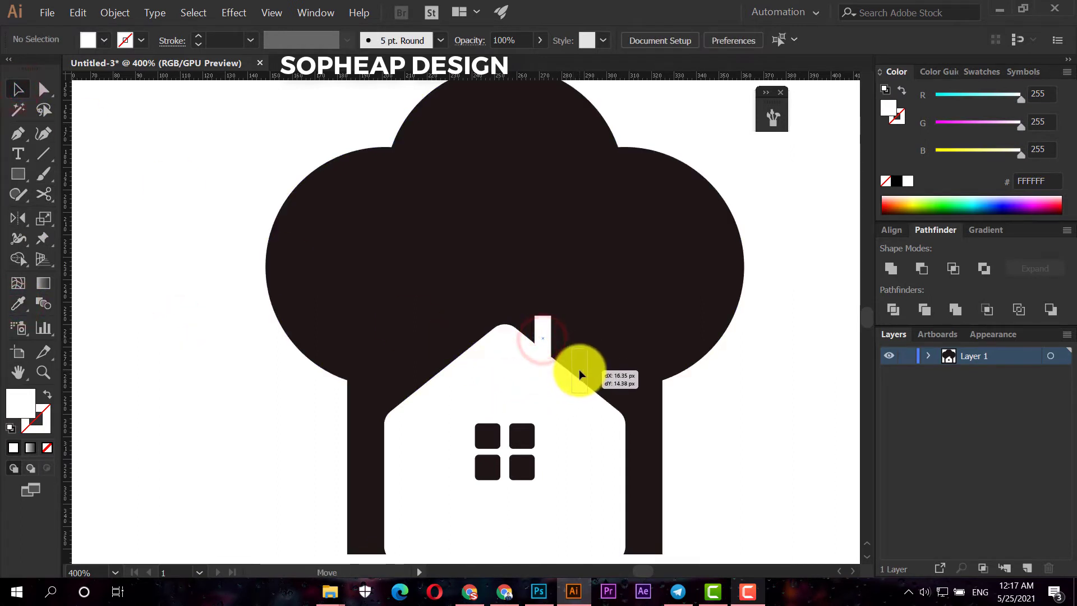
drag(578, 367, 577, 365)
Delete the chimney piece overlapping the house roof with the Shape Builder.
drag(594, 425, 553, 331)
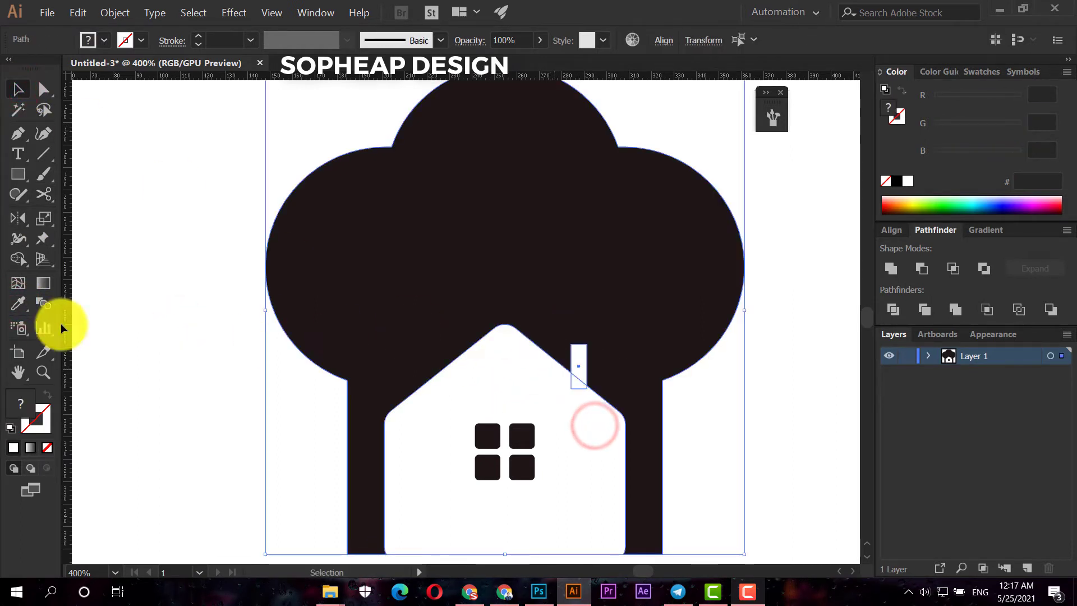
click(19, 258)
alt+click(573, 392)
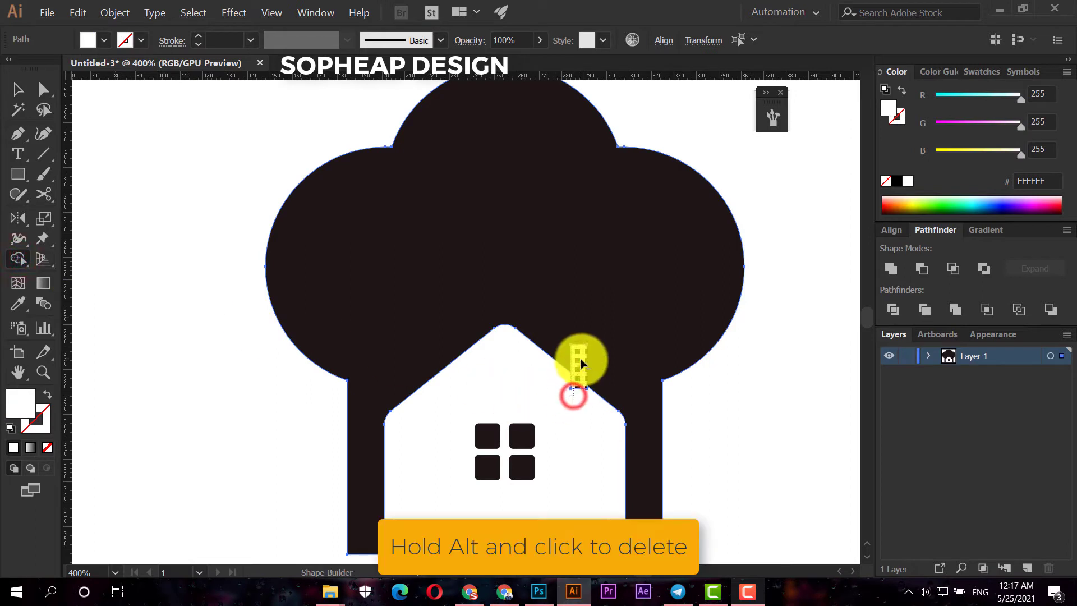
click(15, 91)
click(142, 202)
scroll(171, 230, down, 1)
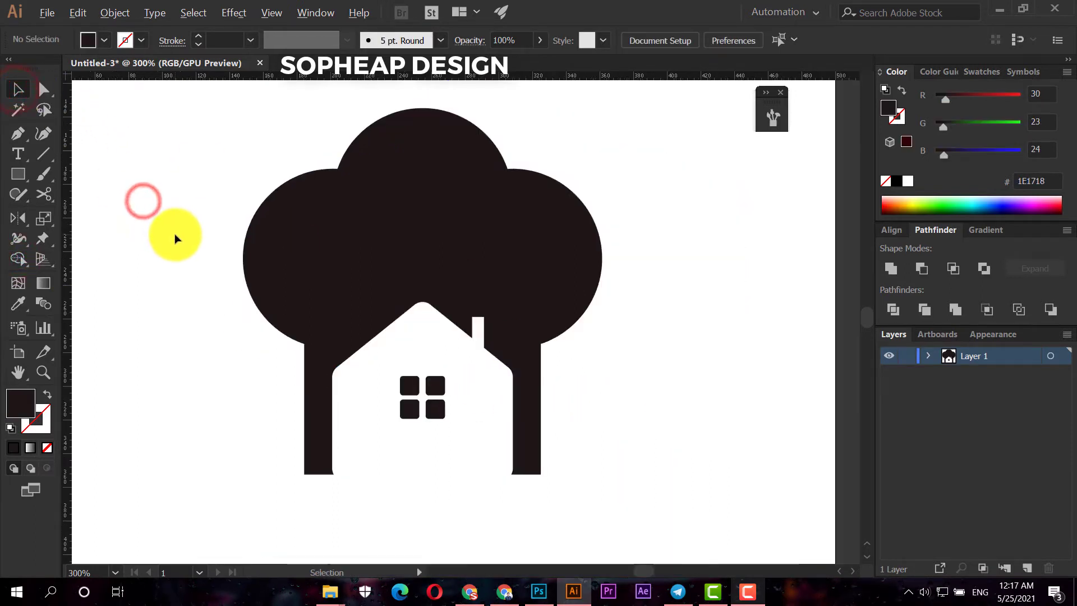
scroll(171, 235, down, 1)
Draw a closed, curved leaf path rising from the chimney top over the tree crown.
mouse_move(172, 236)
mouse_down()
mouse_move(286, 265)
mouse_move(276, 286)
mouse_up()
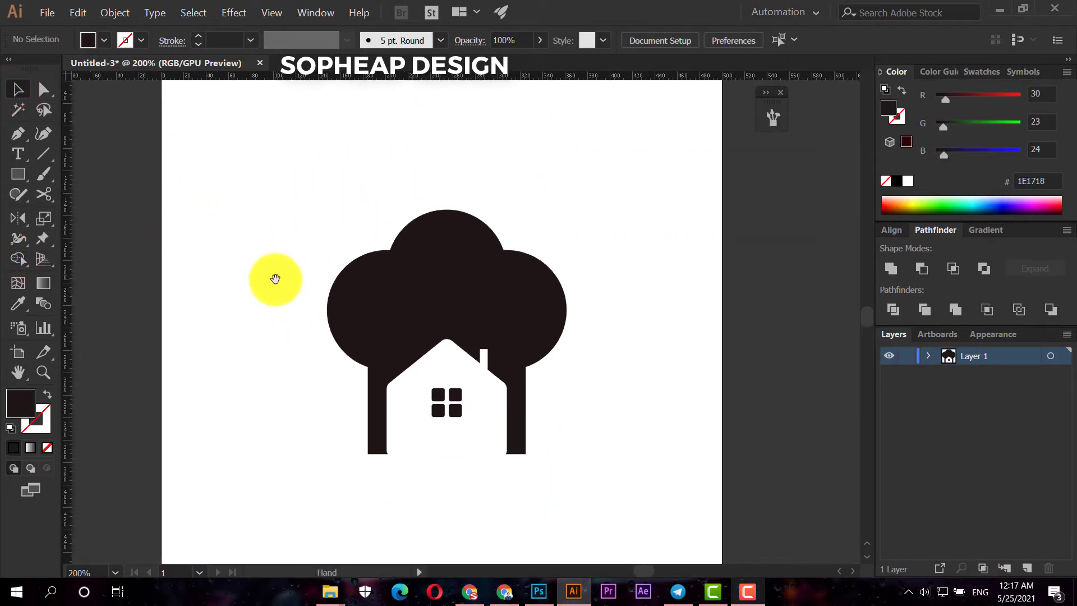
click(17, 133)
scroll(458, 318, up, 2)
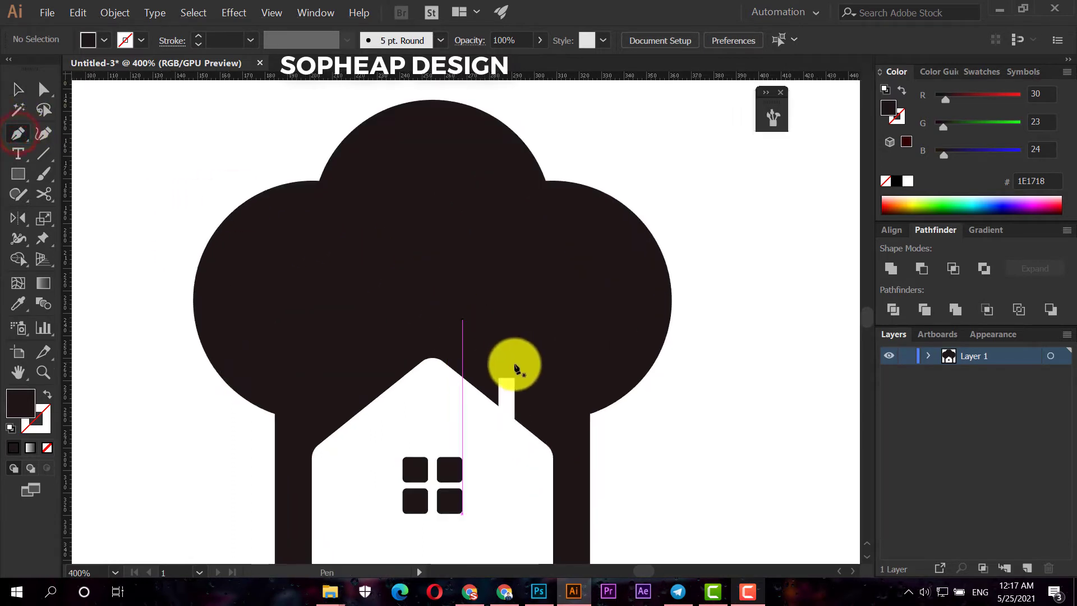
click(508, 369)
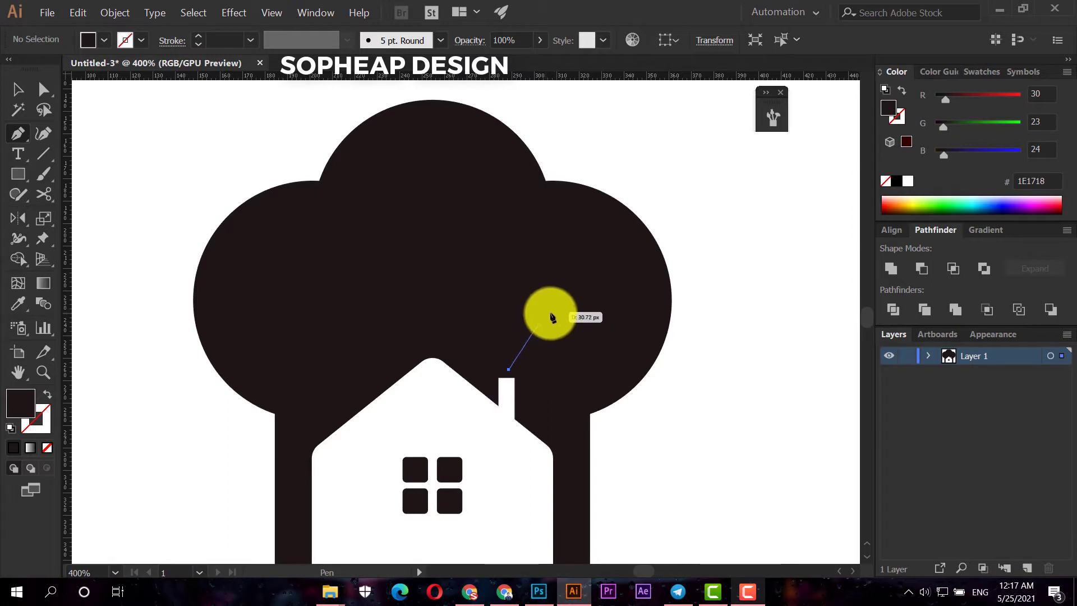
drag(546, 302, 550, 267)
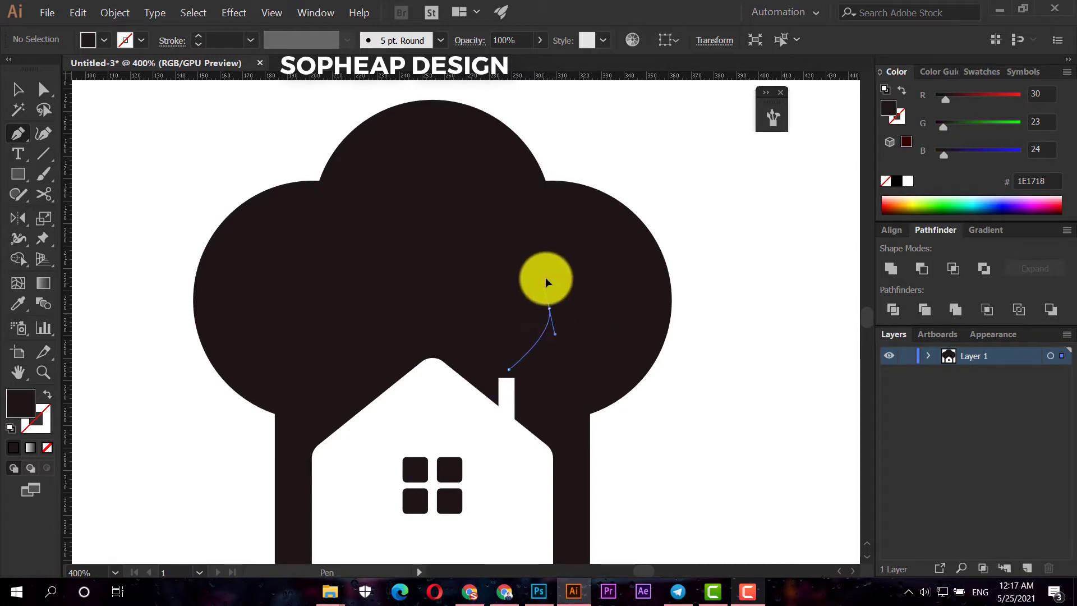
drag(595, 159, 643, 124)
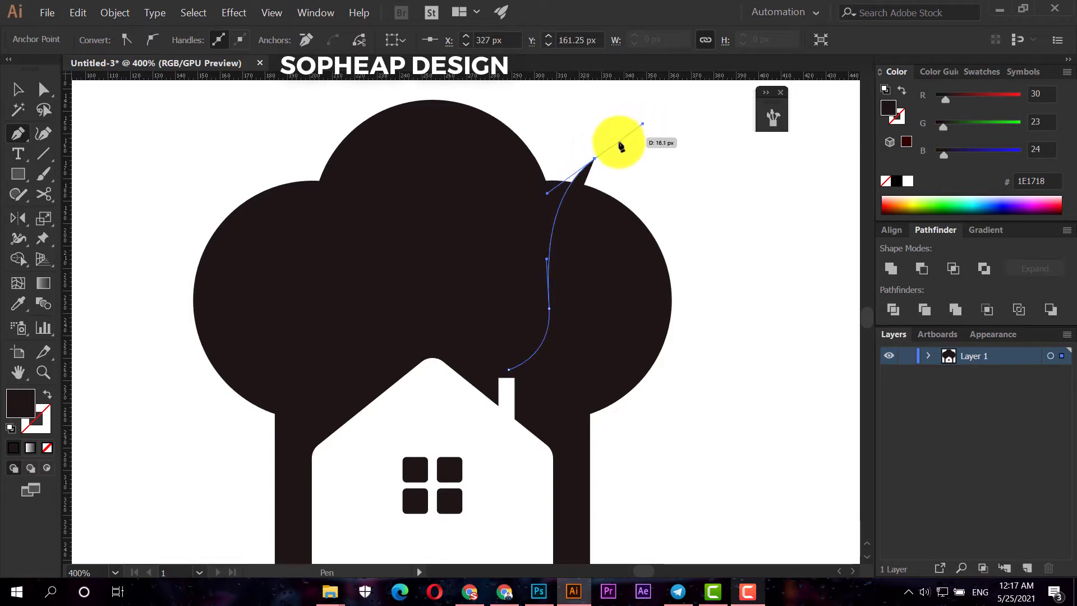
click(594, 159)
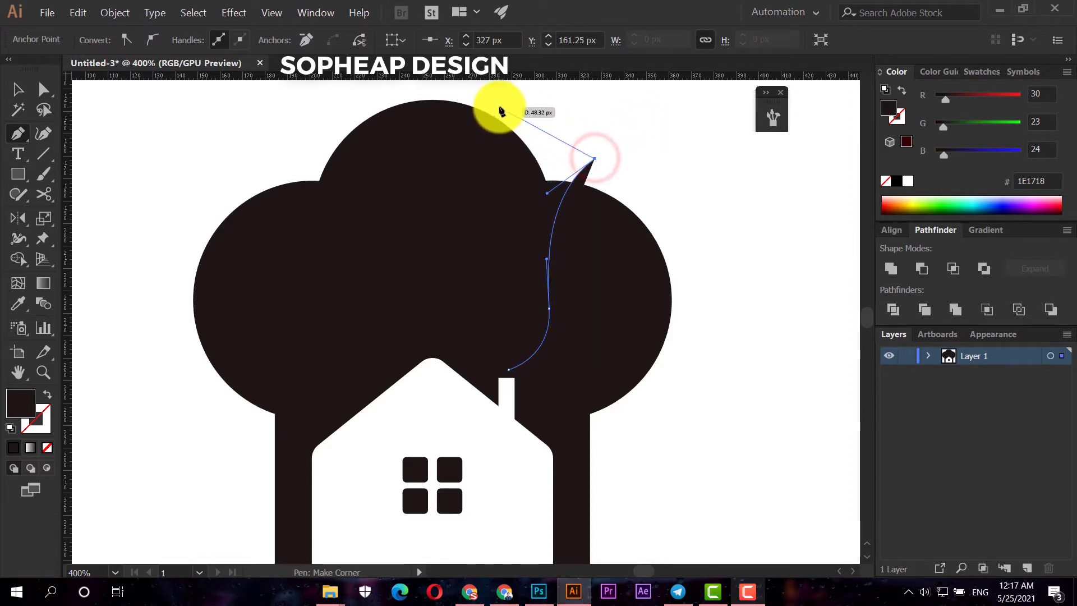
click(482, 104)
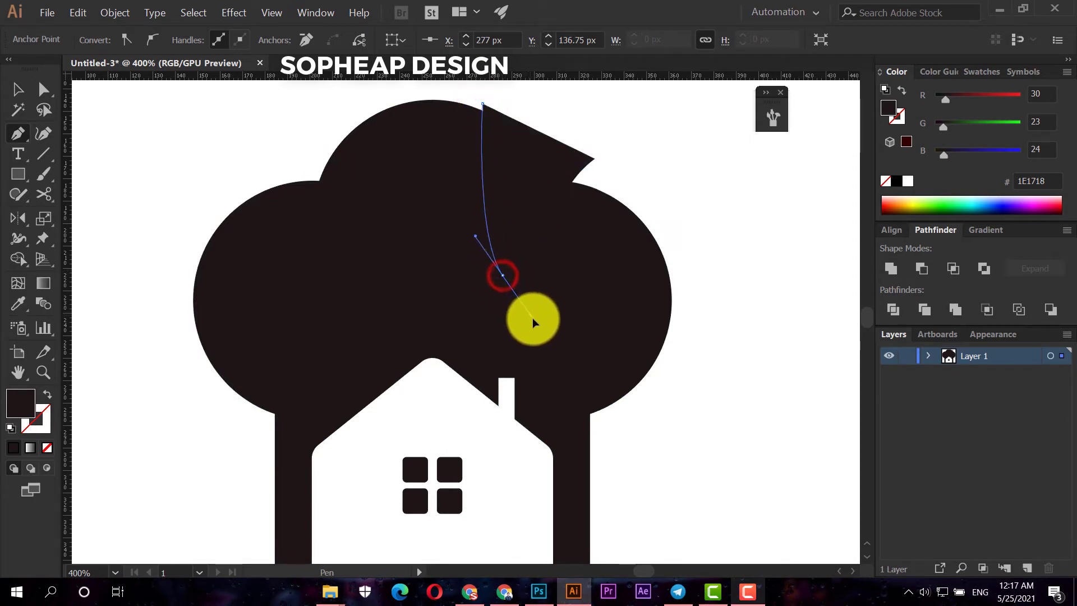
drag(532, 321, 536, 330)
drag(510, 369, 510, 373)
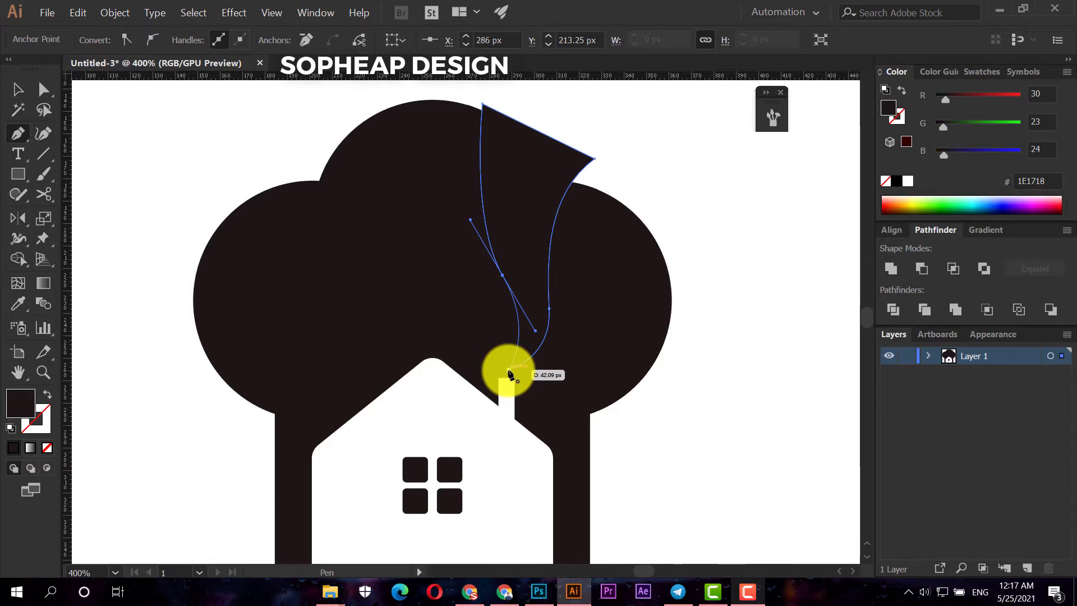
Select the leaf shape together with the tree.
click(16, 92)
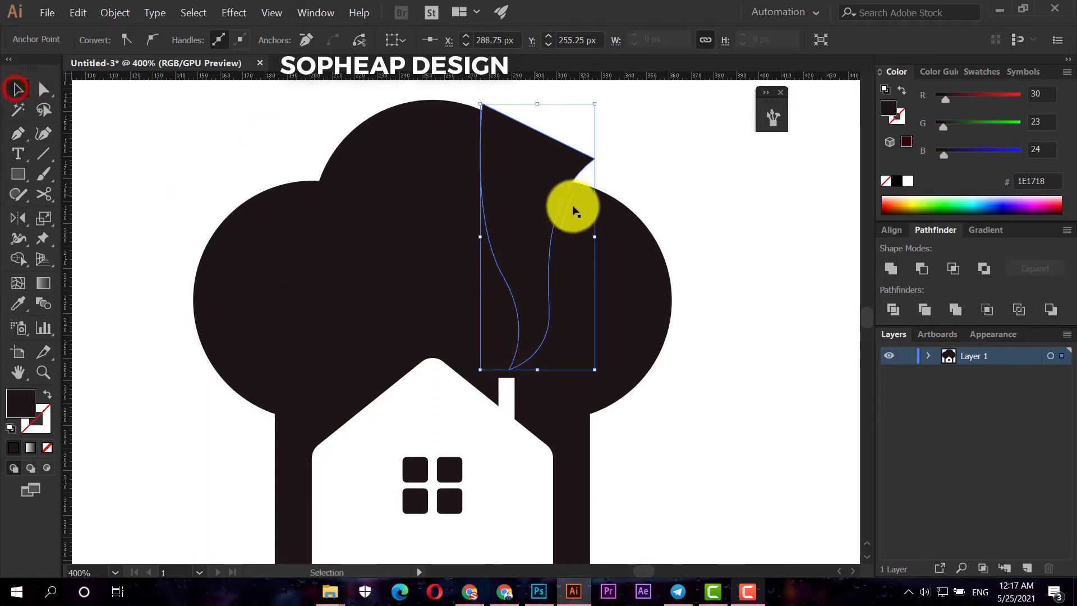
shift+click(649, 251)
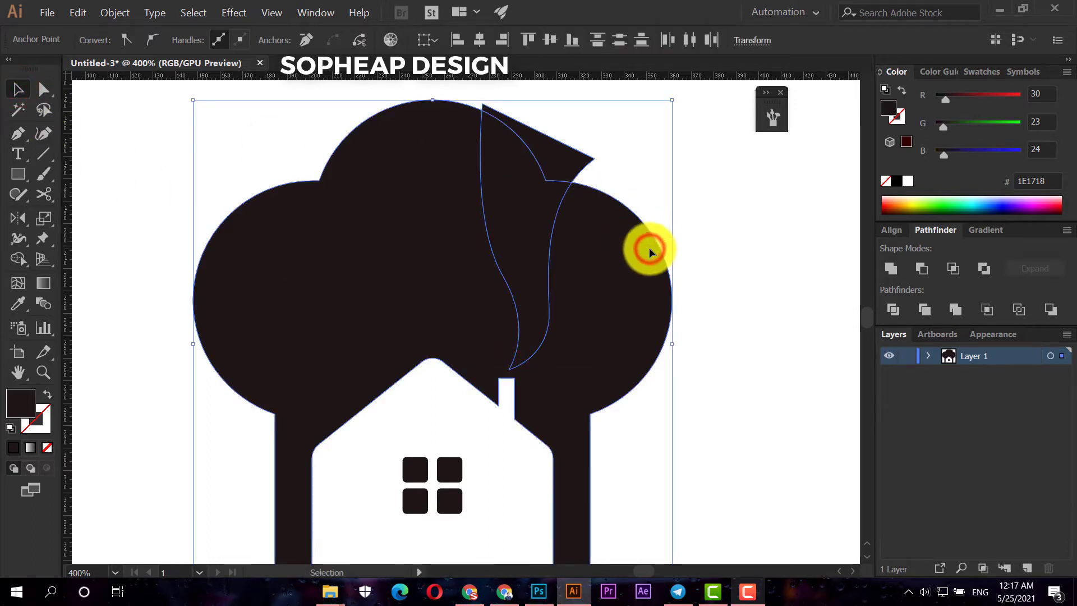
click(683, 241)
drag(688, 205, 449, 139)
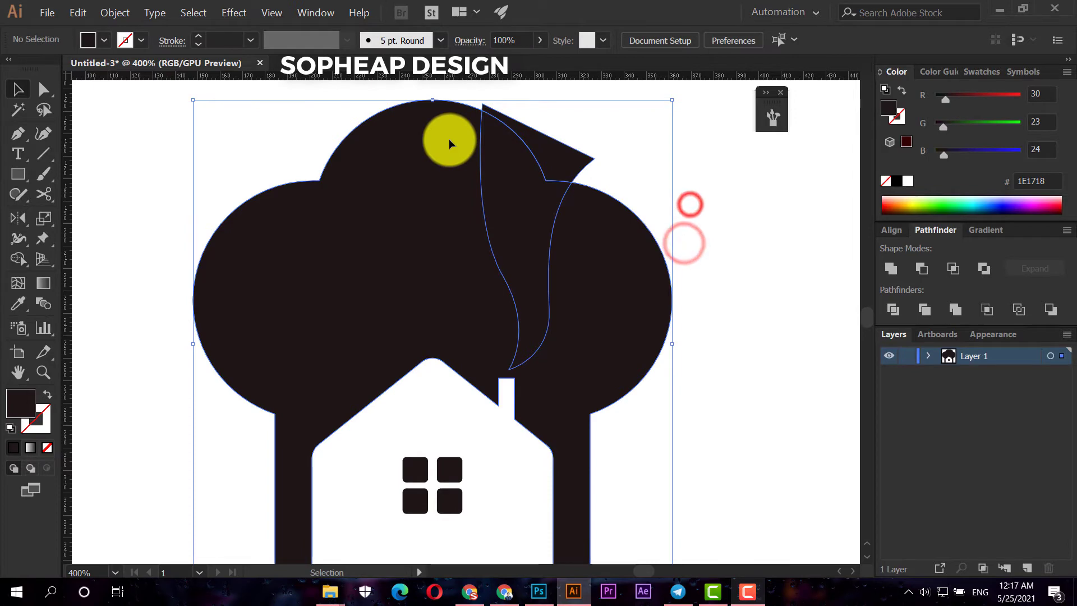
Erase the leaf region from the tree with Shape Builder, leaving a gap.
click(20, 259)
alt+click(517, 190)
click(15, 88)
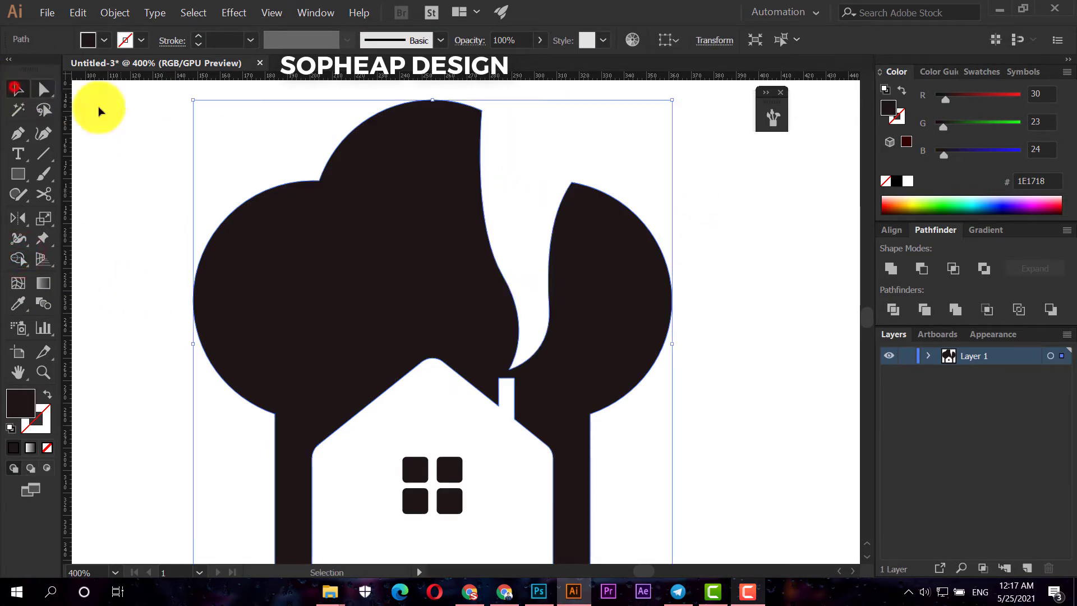
click(370, 187)
click(187, 111)
Round the sharp tops of the large and right crowns using live corners.
click(343, 168)
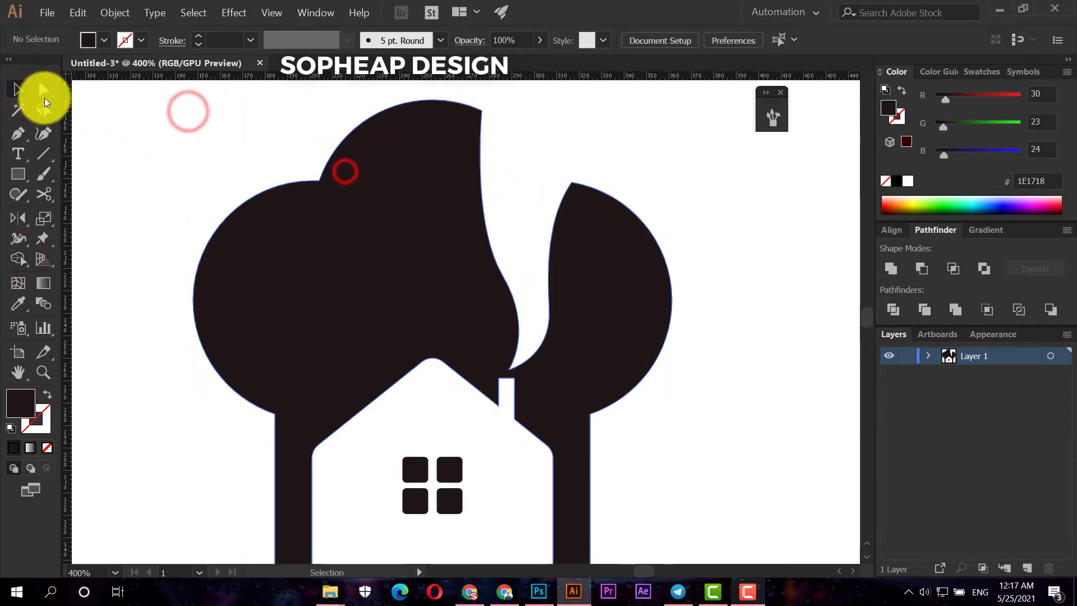
click(40, 90)
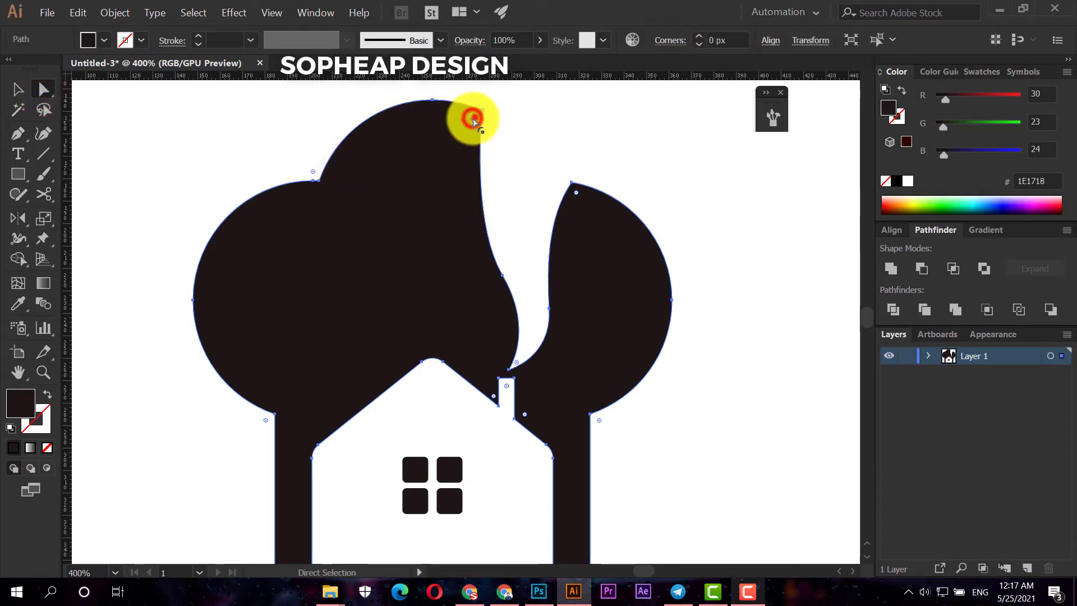
drag(473, 121, 430, 151)
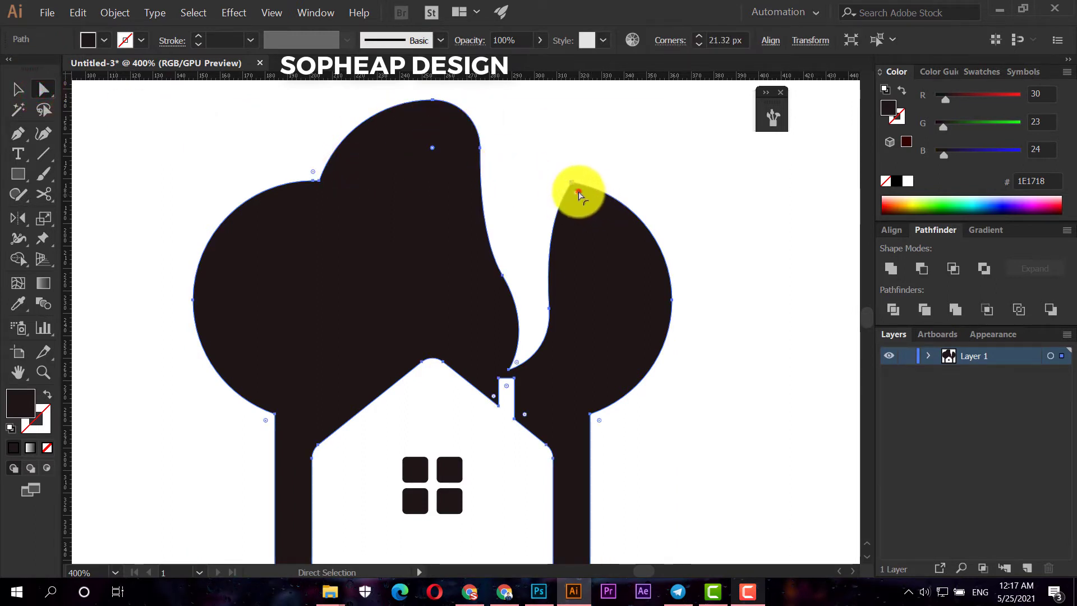
drag(586, 207, 601, 231)
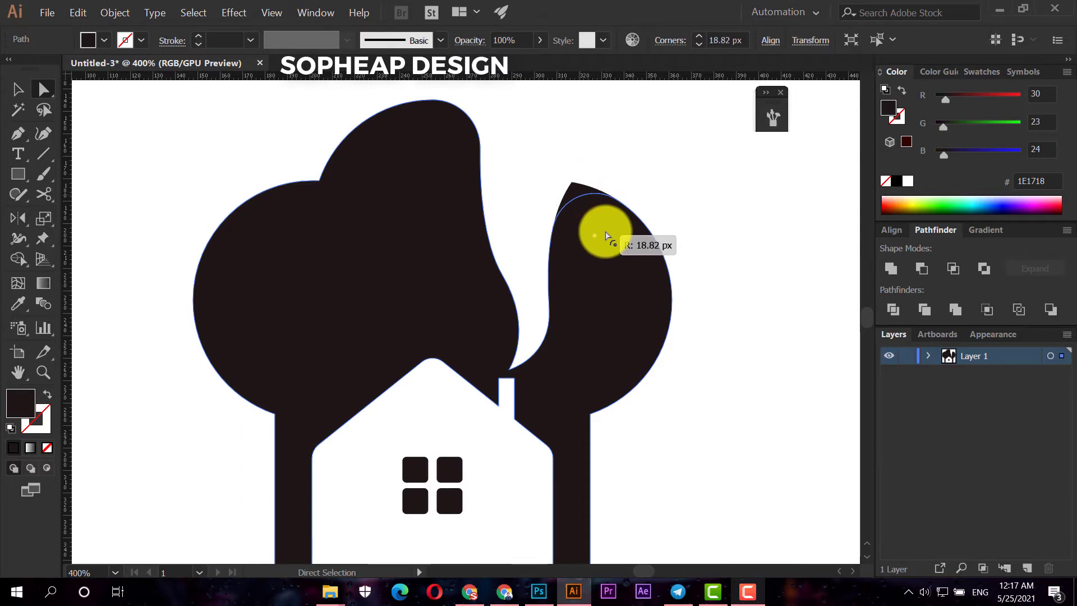
click(711, 201)
Round the corners where the crowns meet the trunks.
key(ctrl+minus)
key(ctrl+minus)
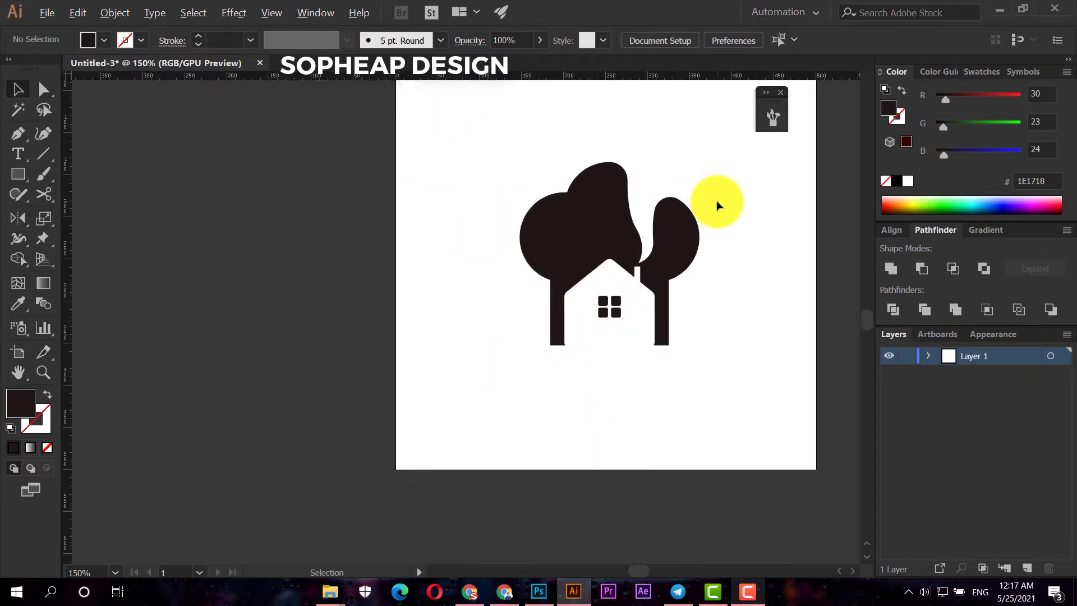
key(ctrl+plus)
key(ctrl+plus)
click(611, 250)
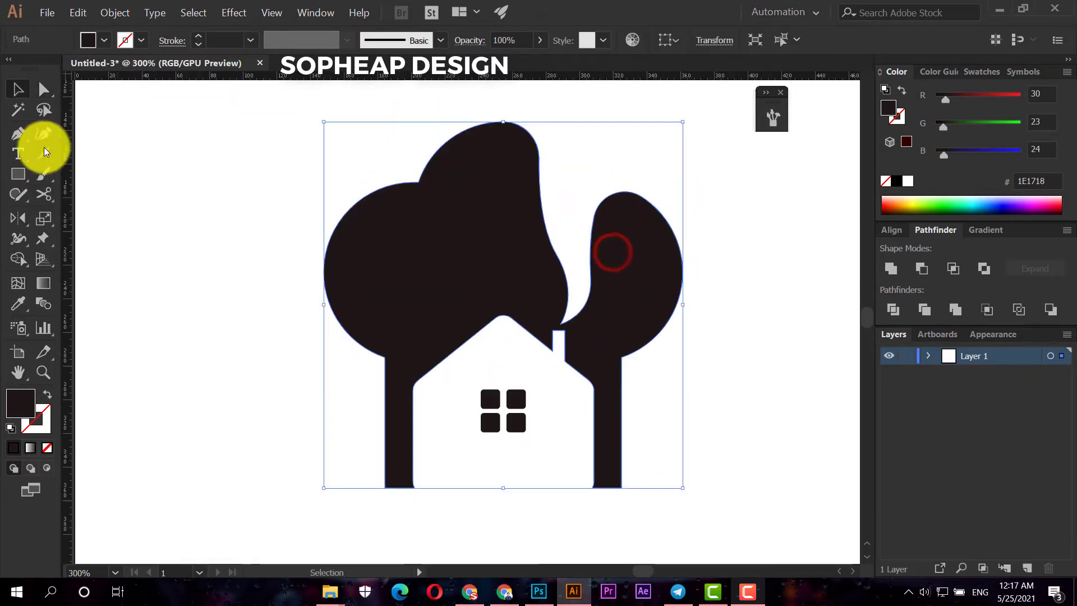
click(45, 92)
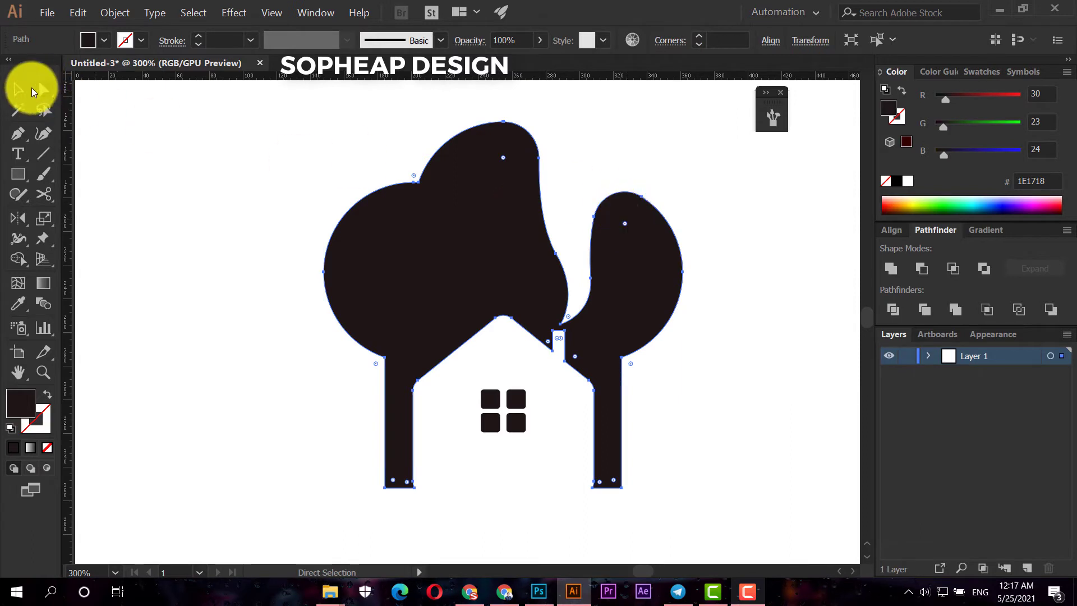
click(375, 367)
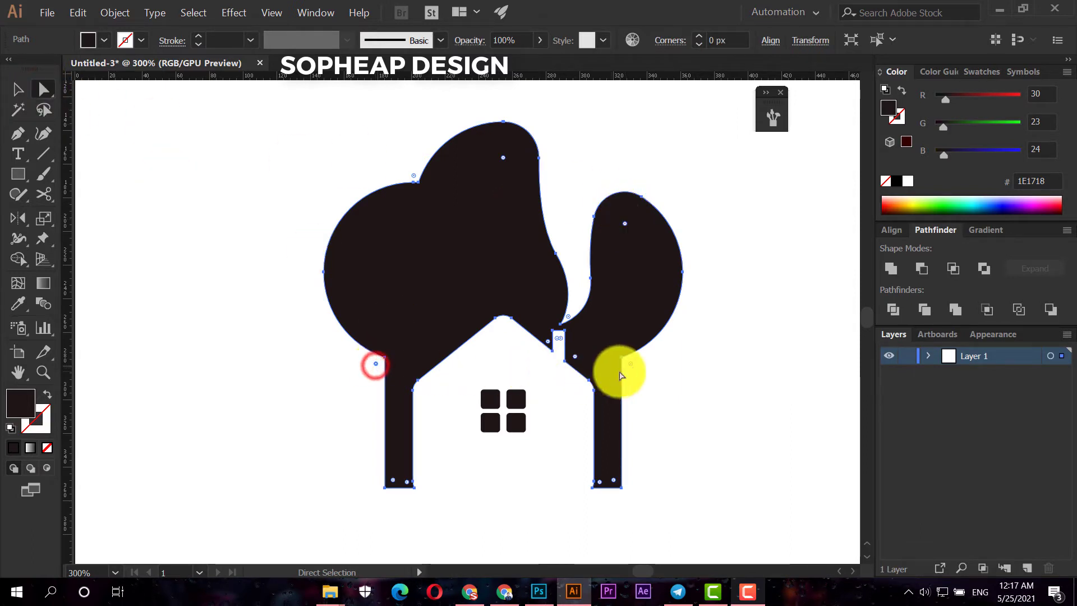
drag(632, 366, 638, 373)
Select the whole tree-and-house artwork and scale it down slightly.
click(18, 88)
click(144, 173)
key(ctrl+minus)
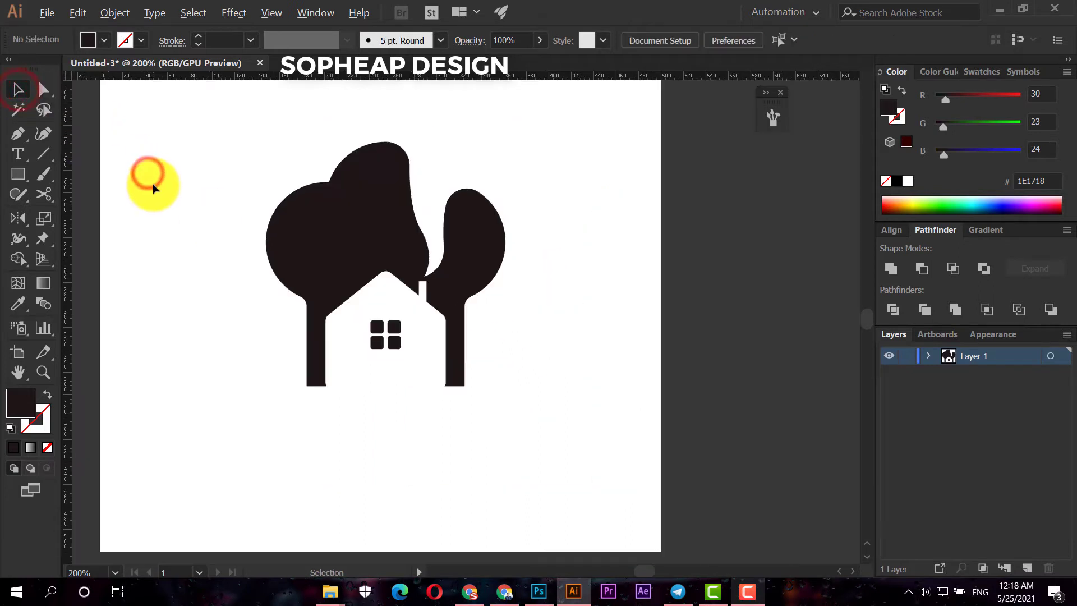
drag(165, 196, 293, 255)
key(ctrl+minus)
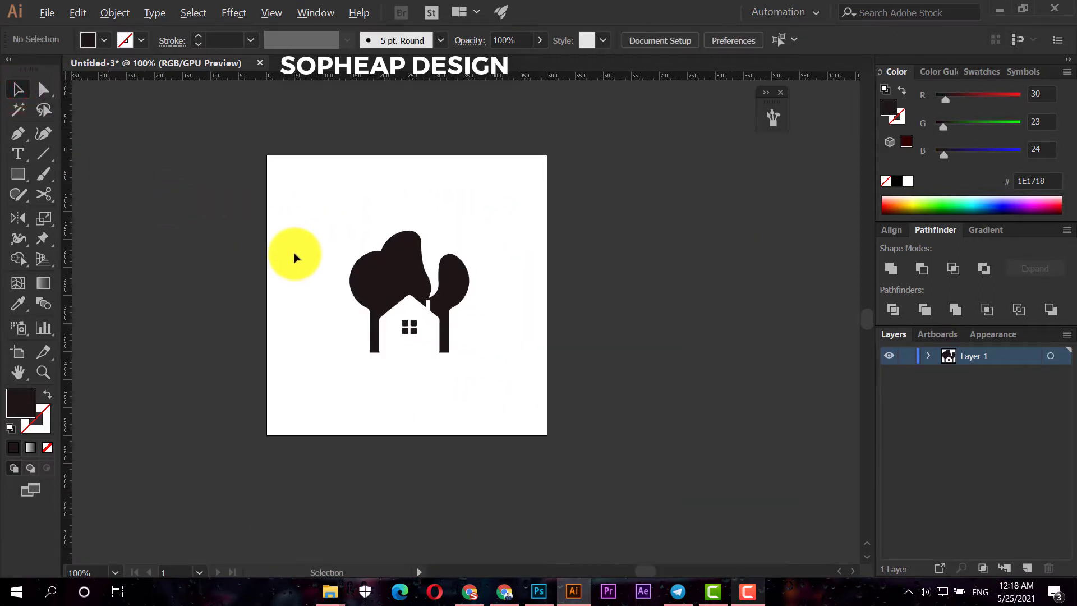
key(ctrl+plus)
drag(346, 228, 593, 404)
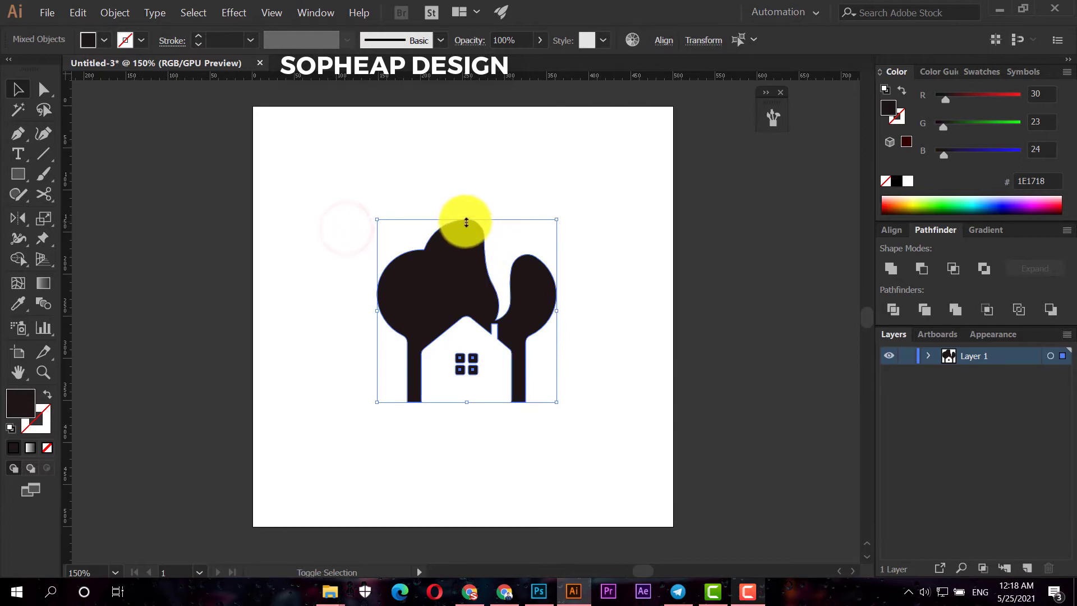
drag(466, 222, 482, 266)
Recentre the view on the emblem and bring up its context menu.
click(527, 251)
key(ctrl+plus)
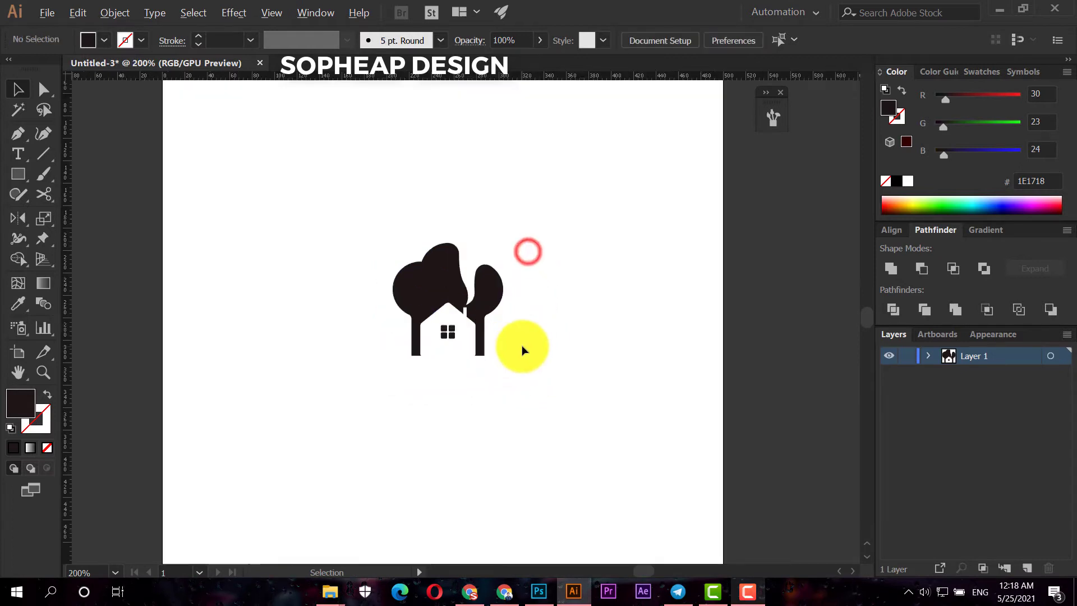
alt+scroll(521, 350, up, 1)
drag(512, 329, 550, 356)
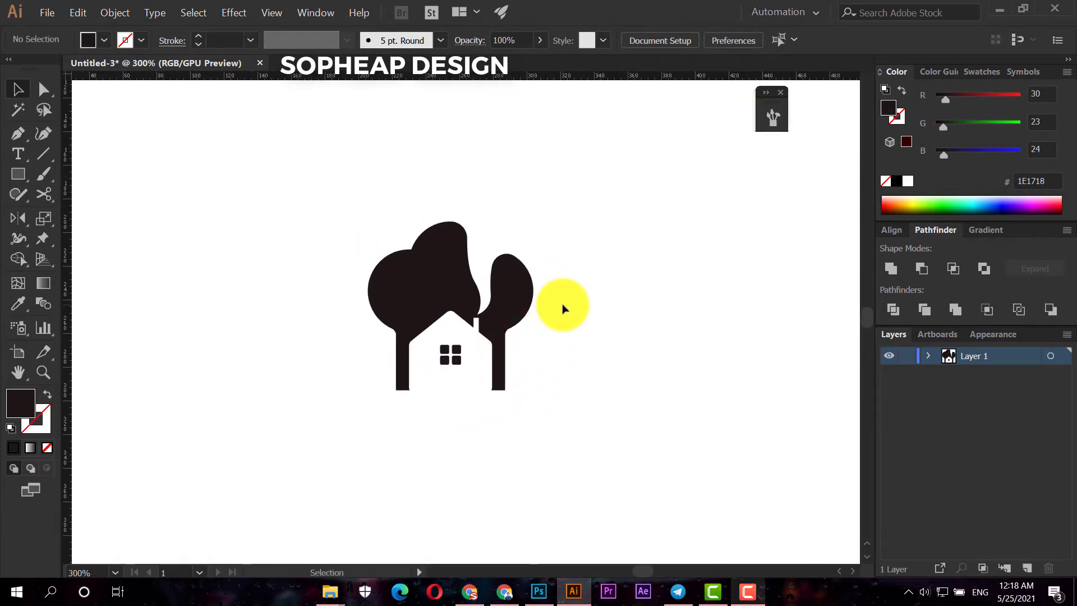
drag(563, 309, 595, 344)
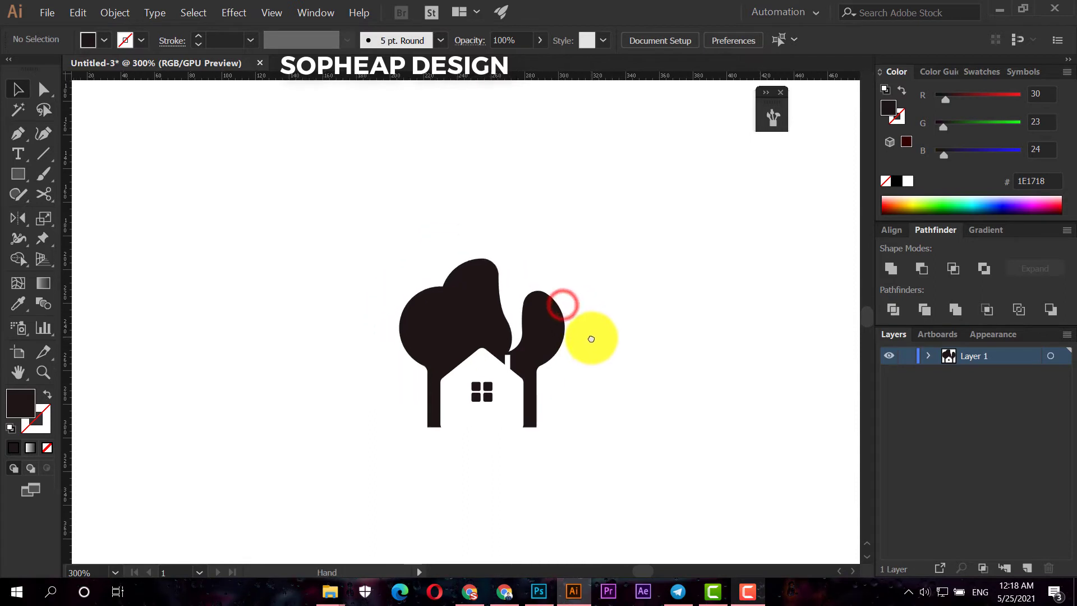
click(22, 179)
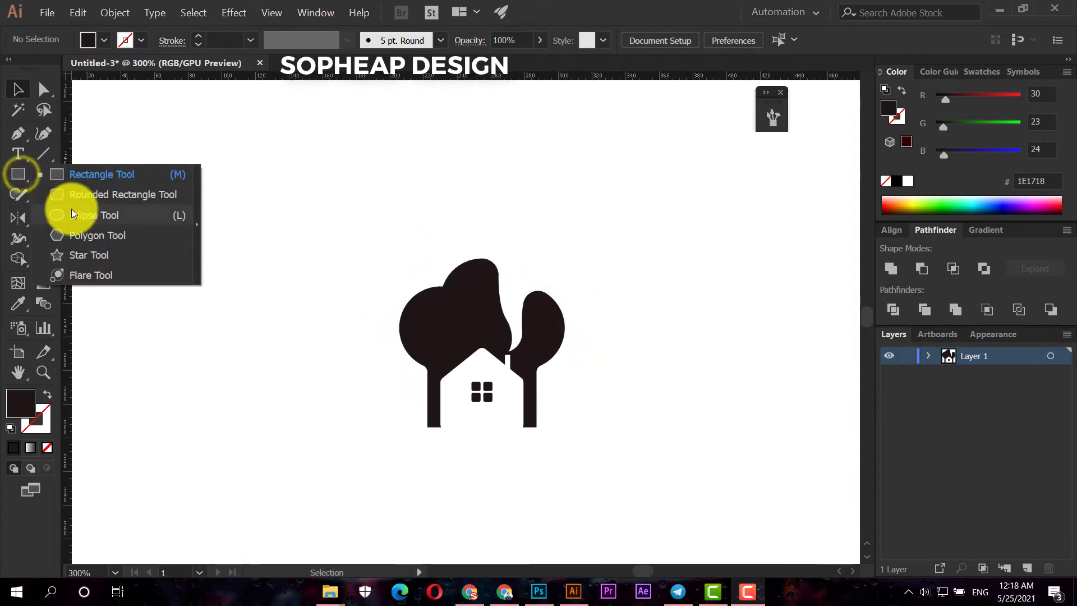
click(296, 201)
right_click(520, 345)
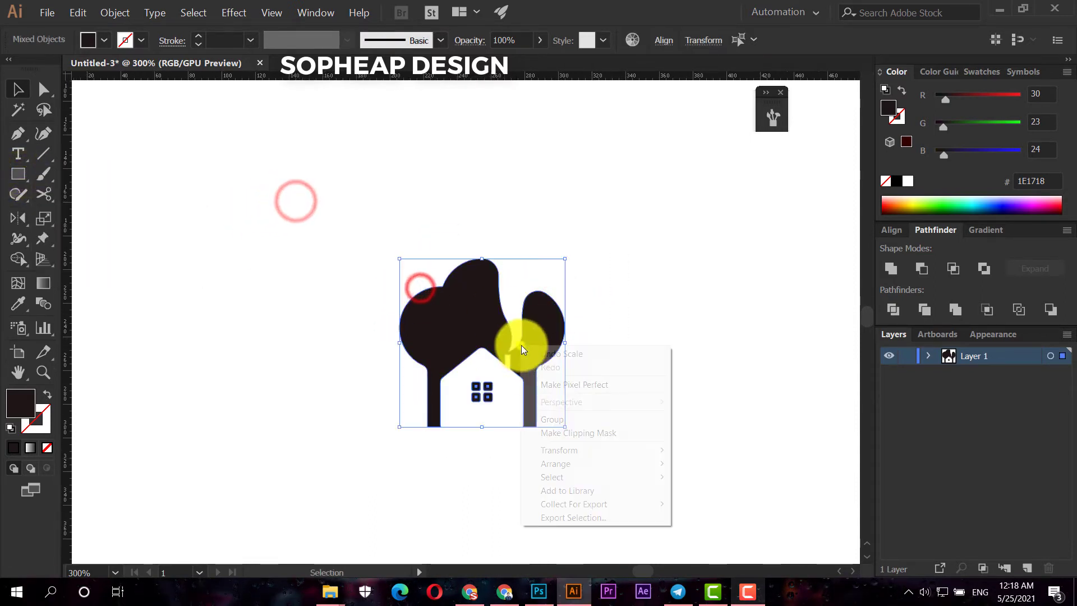
Group the trees and house, then draw a large unfilled circle around them.
click(571, 420)
drag(20, 191, 65, 212)
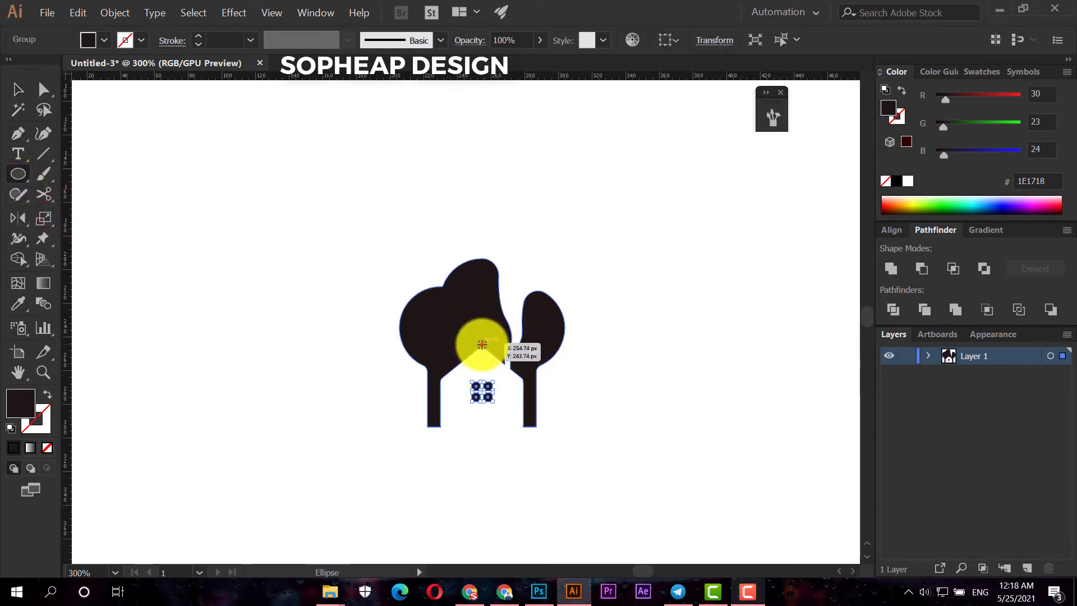
drag(481, 343, 580, 400)
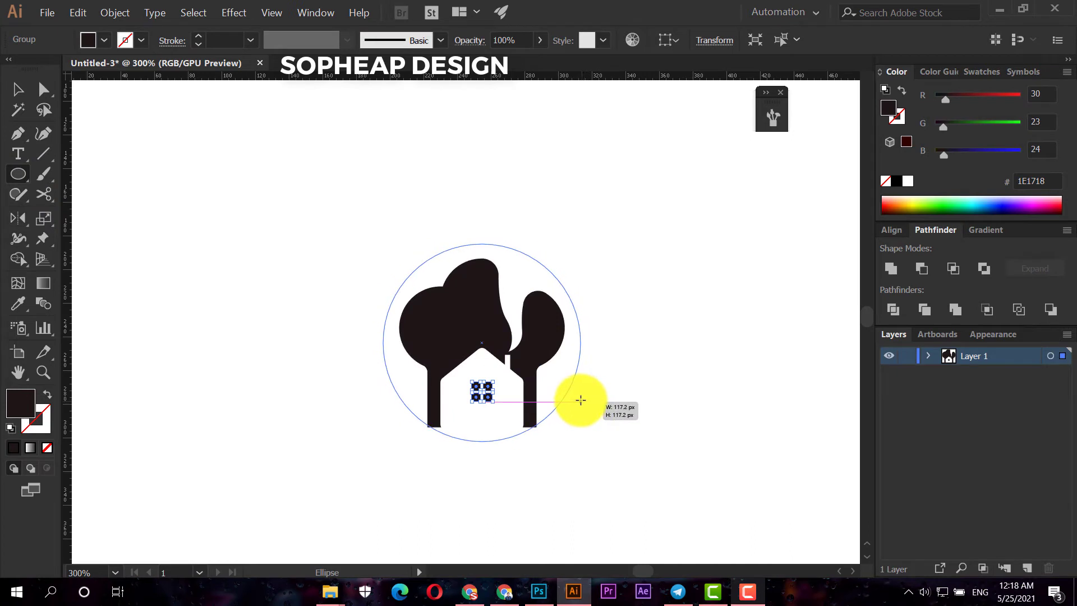
drag(580, 400, 609, 425)
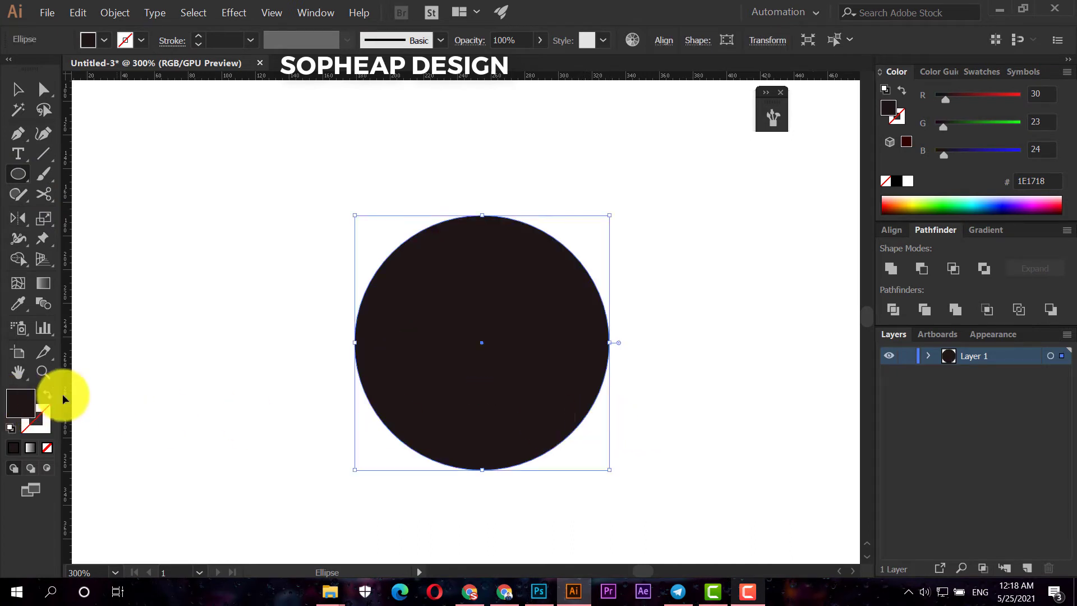
click(49, 395)
Give the circle a 4 pt stroke and move the emblem lower inside it.
click(16, 90)
click(194, 139)
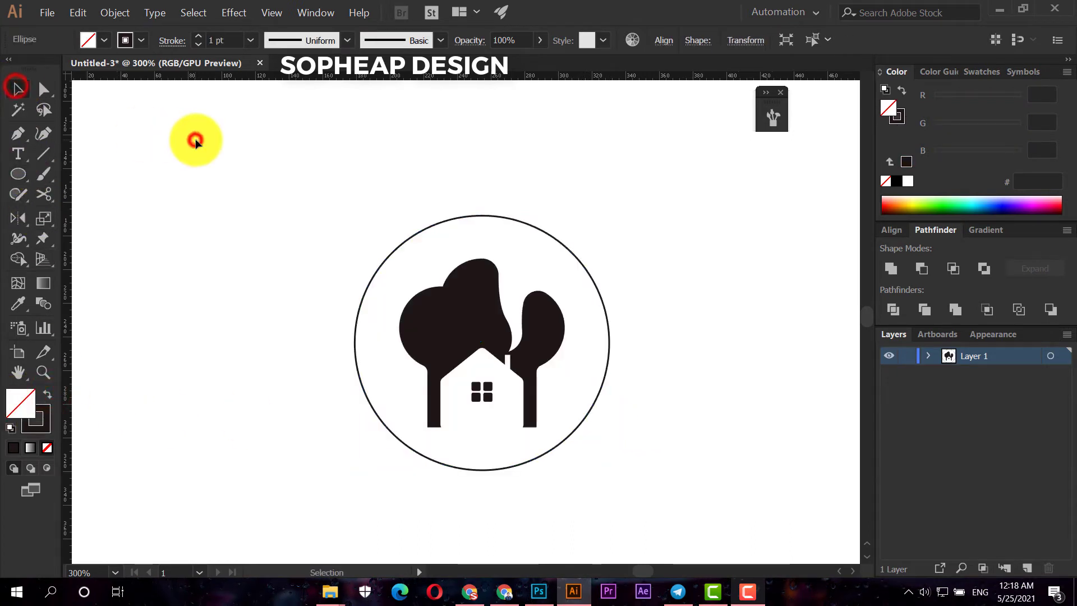
click(410, 216)
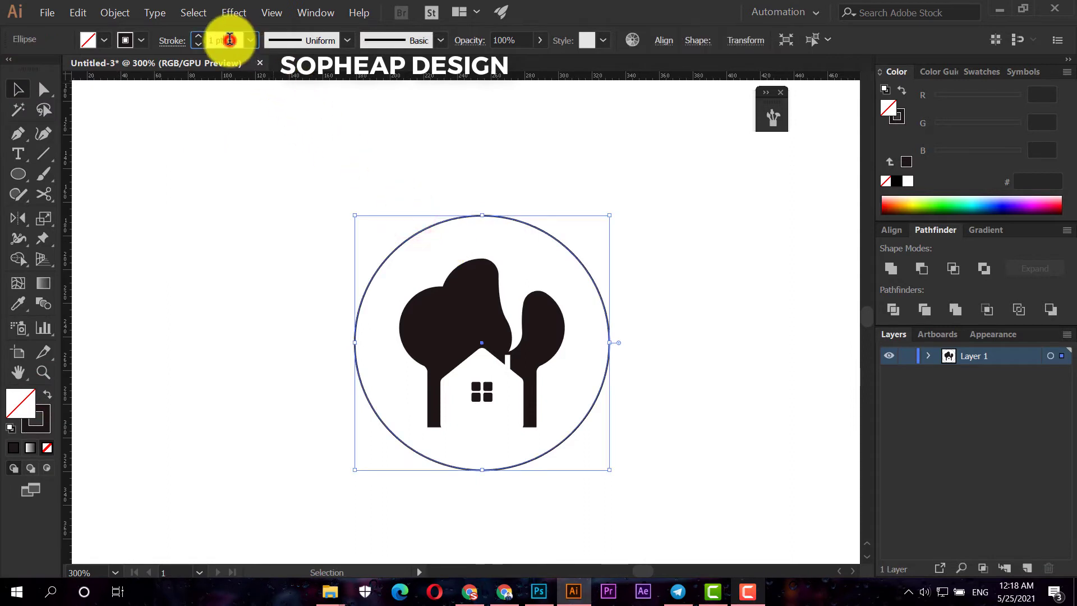
scroll(229, 40, up, 3)
click(265, 138)
mouse_move(461, 306)
mouse_down()
mouse_move(465, 357)
mouse_move(560, 398)
mouse_up()
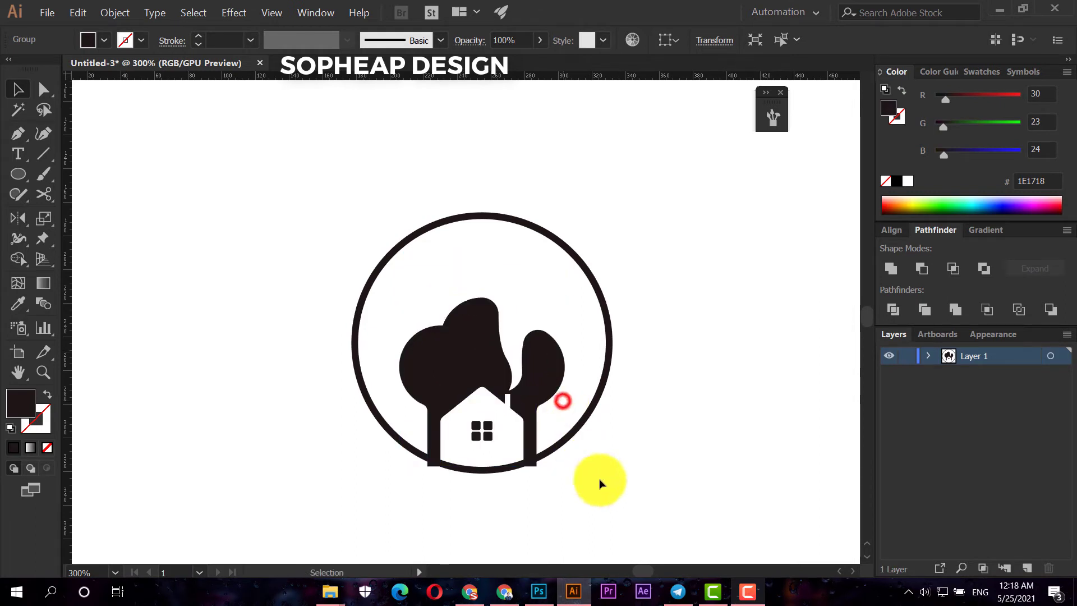
Select the ring with the emblem and merge the trunk into the ring using Shape Builder.
drag(617, 507, 282, 228)
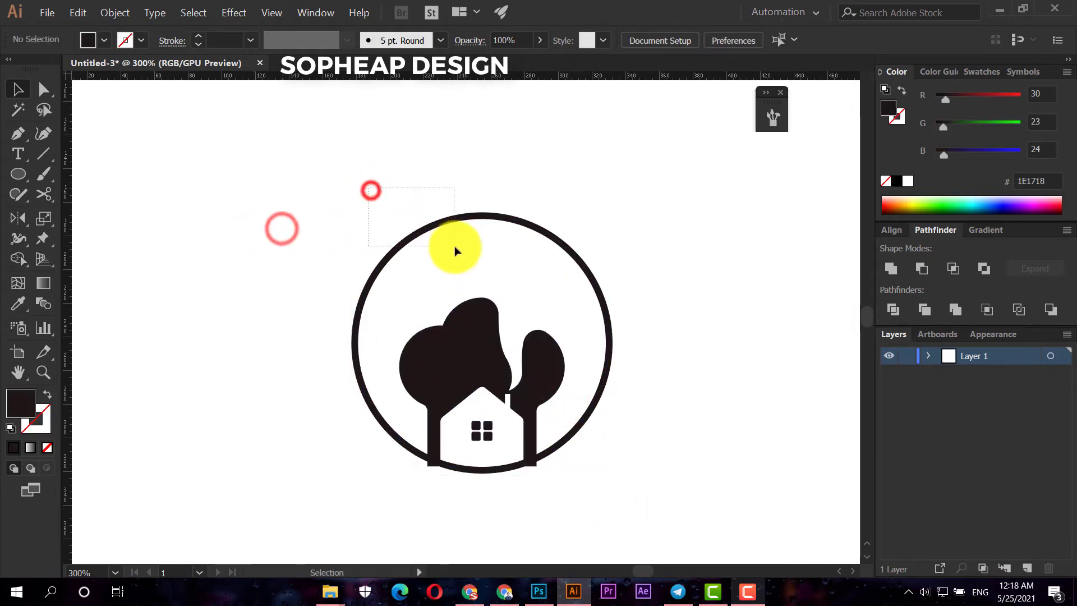
drag(368, 188, 452, 247)
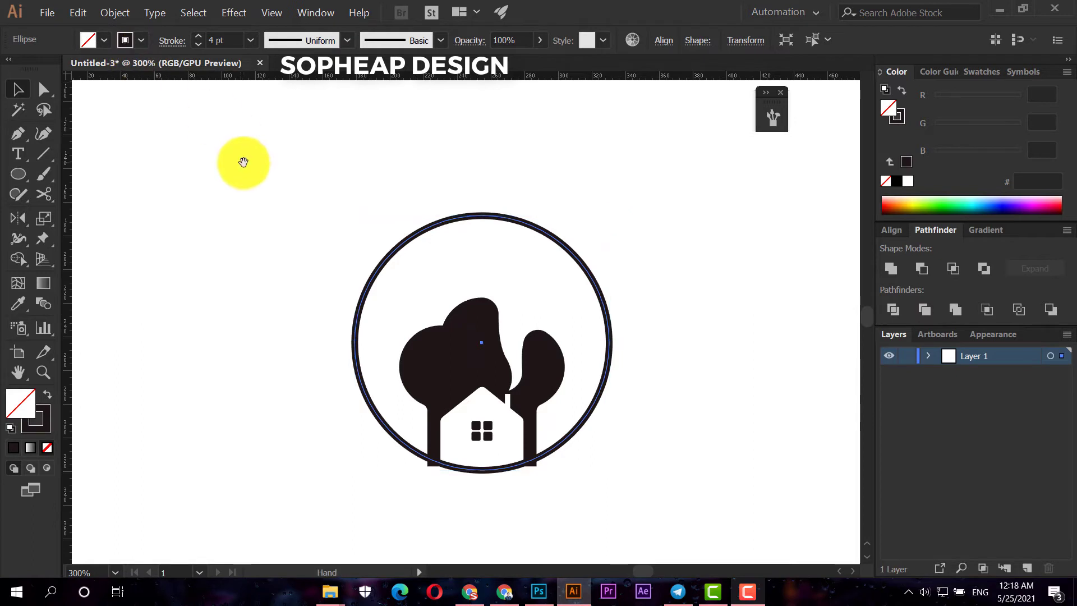
drag(244, 165, 230, 118)
shift+click(393, 240)
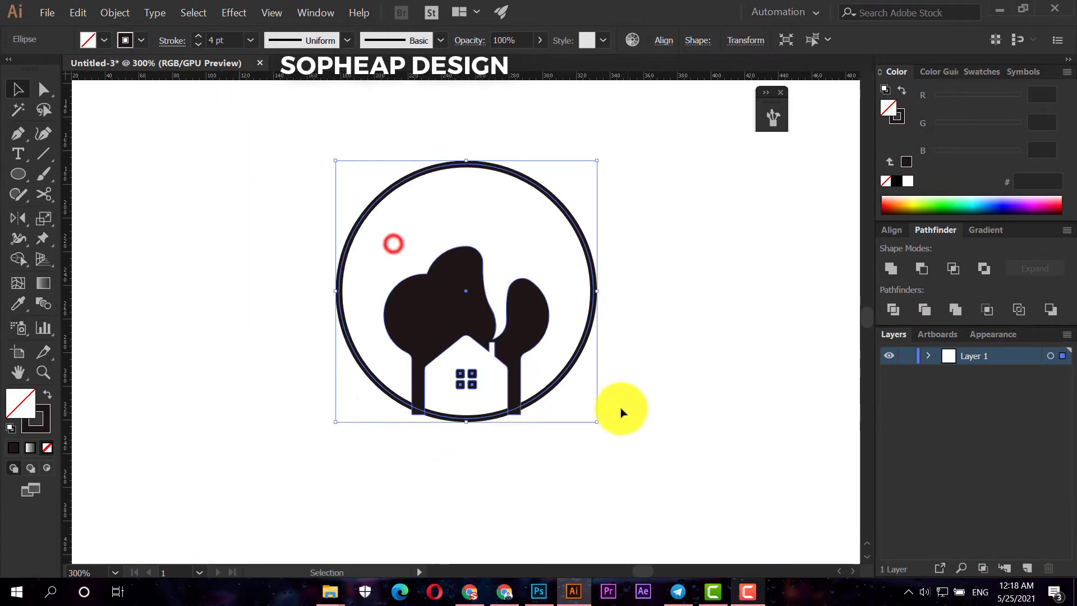
click(18, 257)
scroll(544, 459, up, 2)
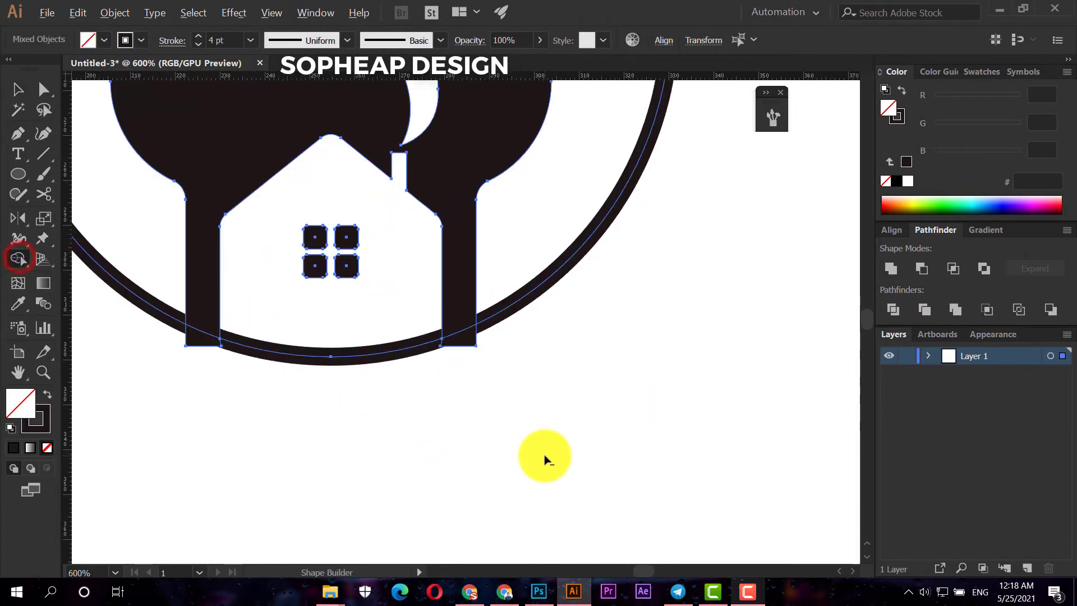
click(471, 341)
click(18, 88)
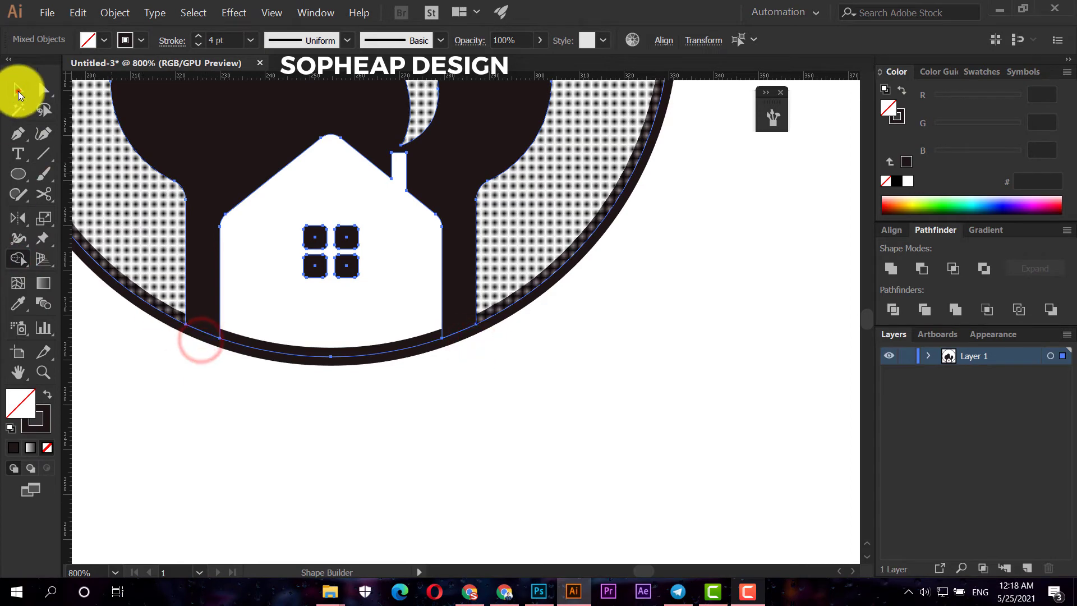
click(468, 461)
scroll(468, 449, down, 3)
mouse_move(478, 437)
mouse_down()
mouse_move(507, 458)
mouse_move(566, 467)
mouse_up()
scroll(507, 458, down, 1)
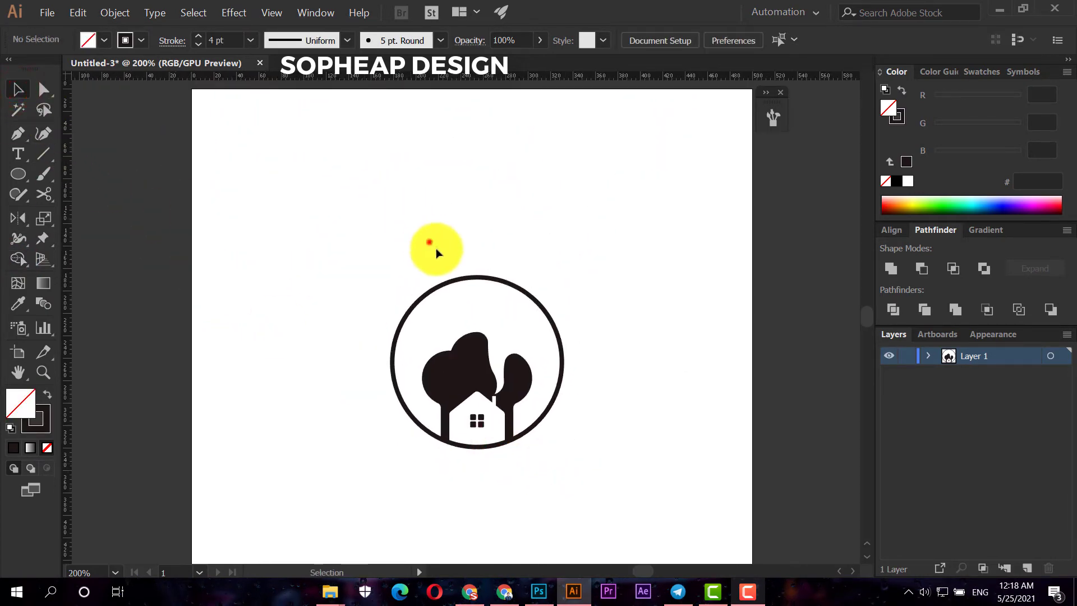
Copy the outer ring in front (Ctrl+C, Ctrl+F) and shrink the copy into an inner circle.
drag(429, 241, 492, 301)
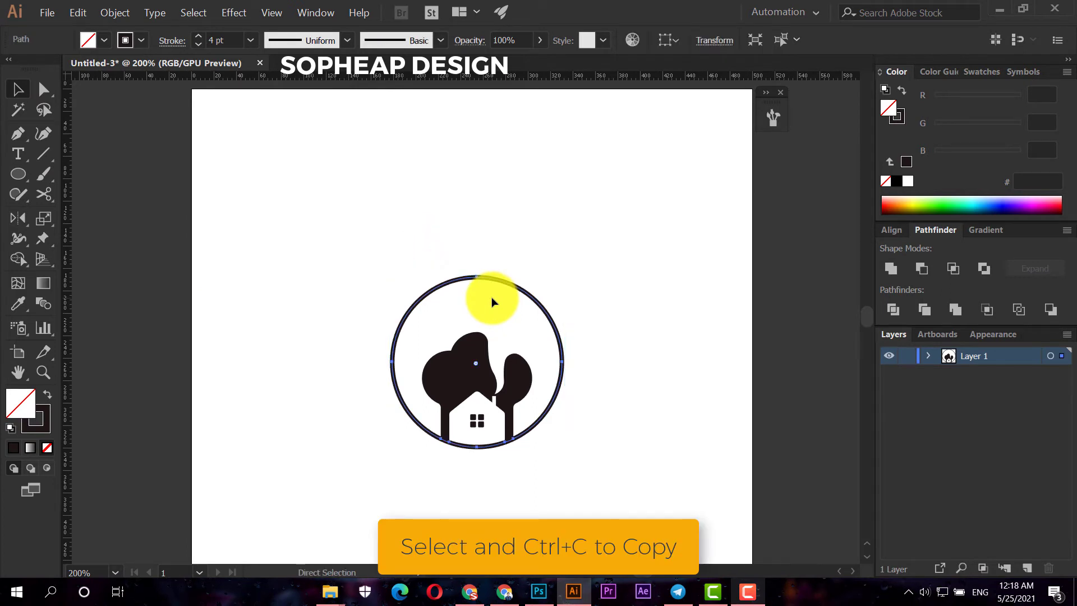
scroll(491, 301, up, 3)
key(ctrl+c)
key(ctrl+f)
drag(452, 227, 457, 283)
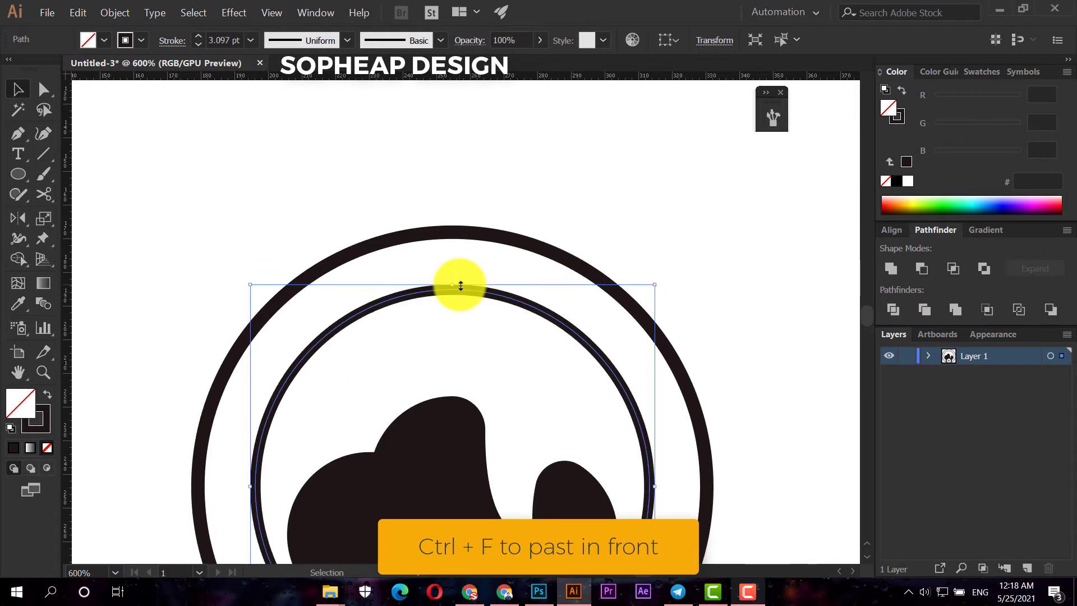
scroll(457, 283, down, 2)
click(618, 277)
click(449, 285)
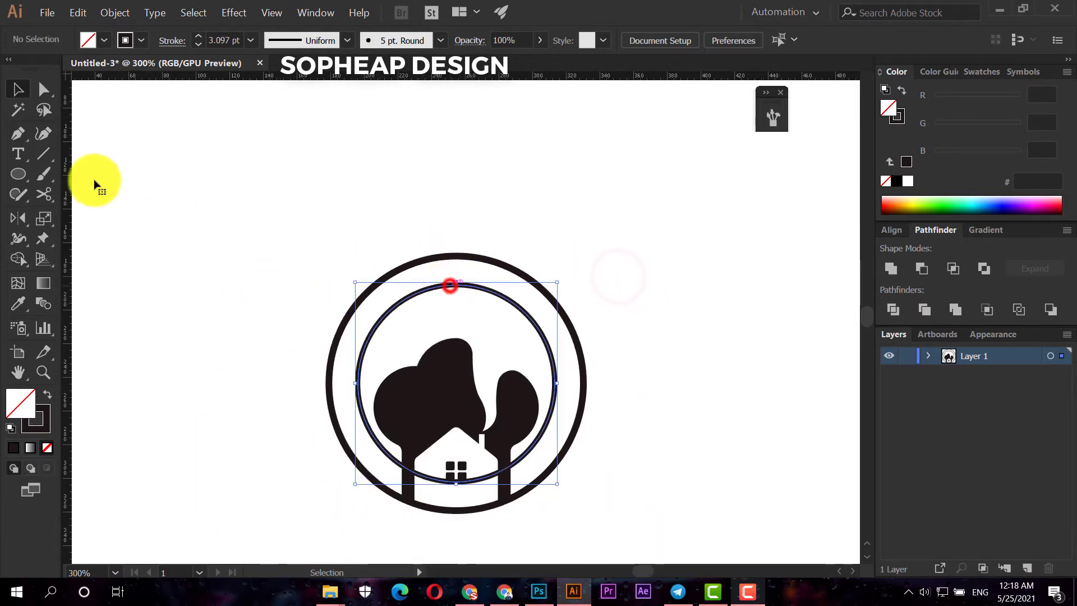
Start type on the inner circle, replacing the placeholder with HOME BAKERY.
drag(27, 157, 85, 193)
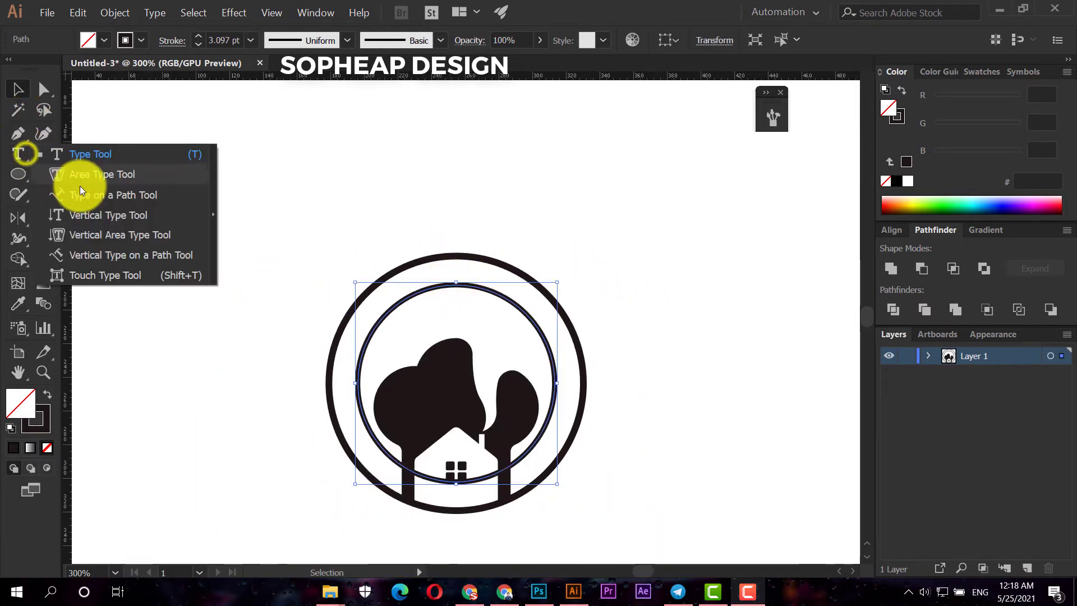
click(455, 283)
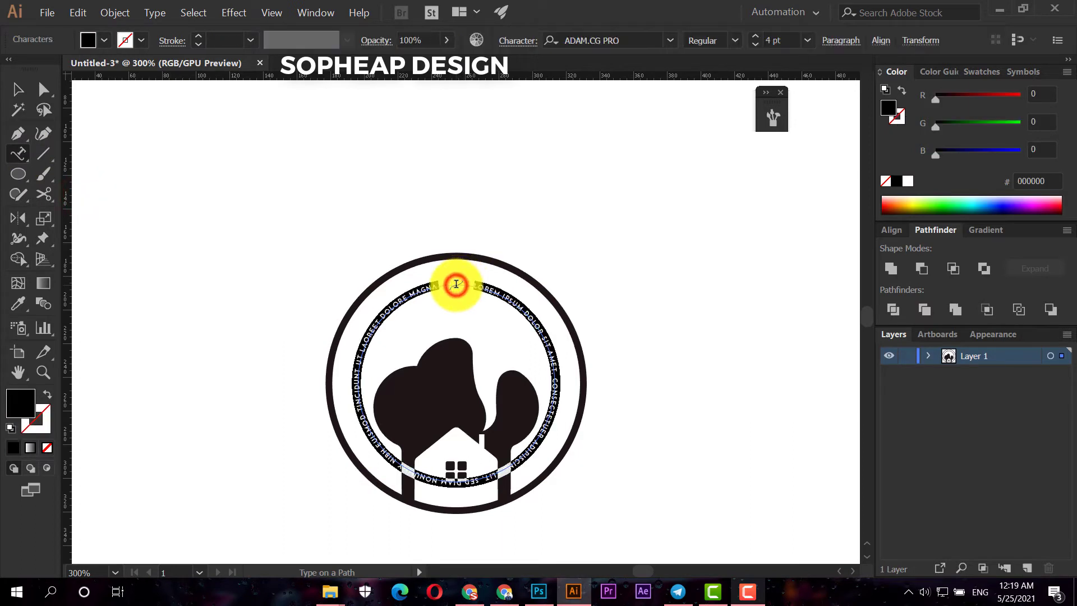
key(BackSpace)
text(HOME BAKERY)
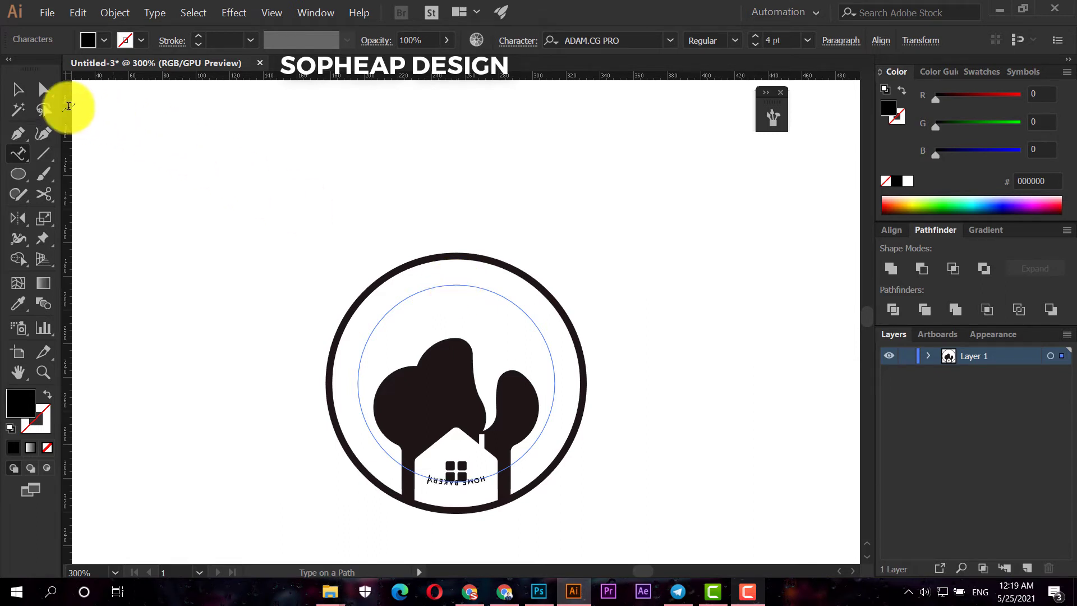
Slide the HOME BAKERY text to the top of the inner circle and reselect it.
click(44, 90)
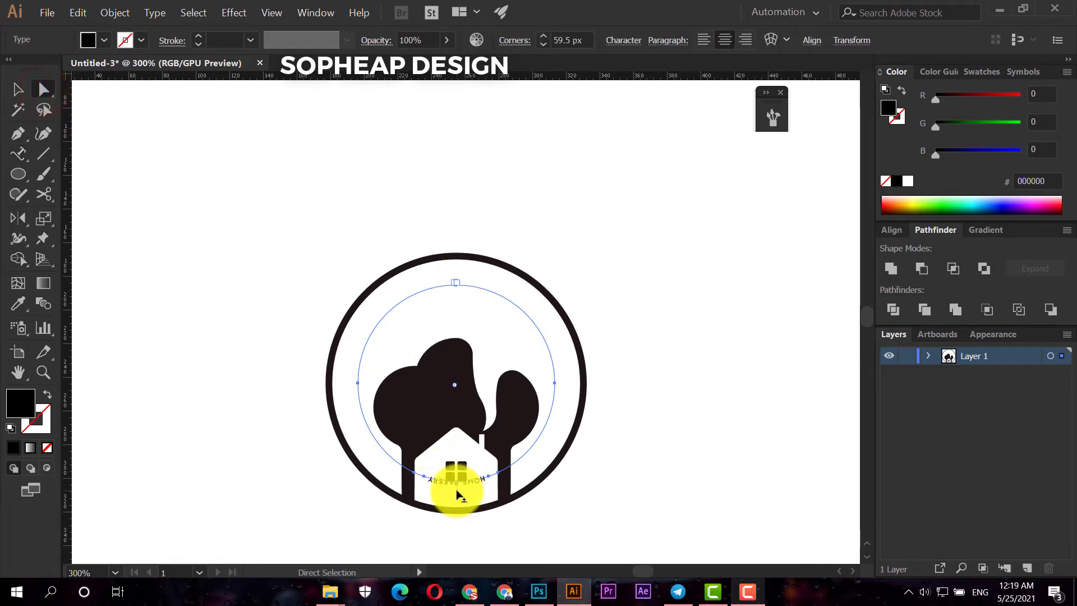
drag(459, 355, 455, 284)
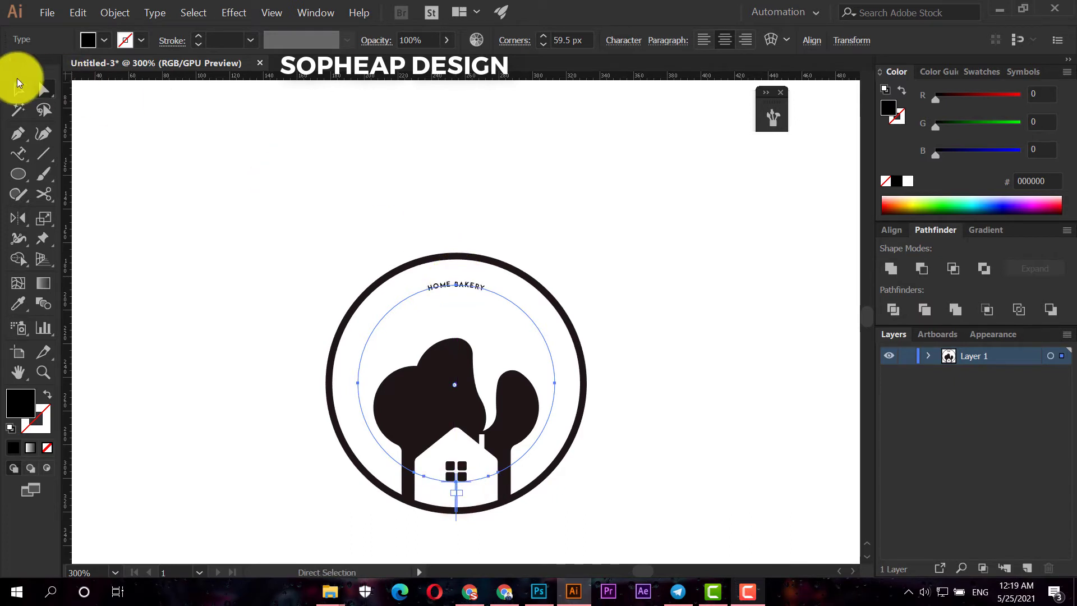
click(18, 90)
click(621, 215)
click(456, 284)
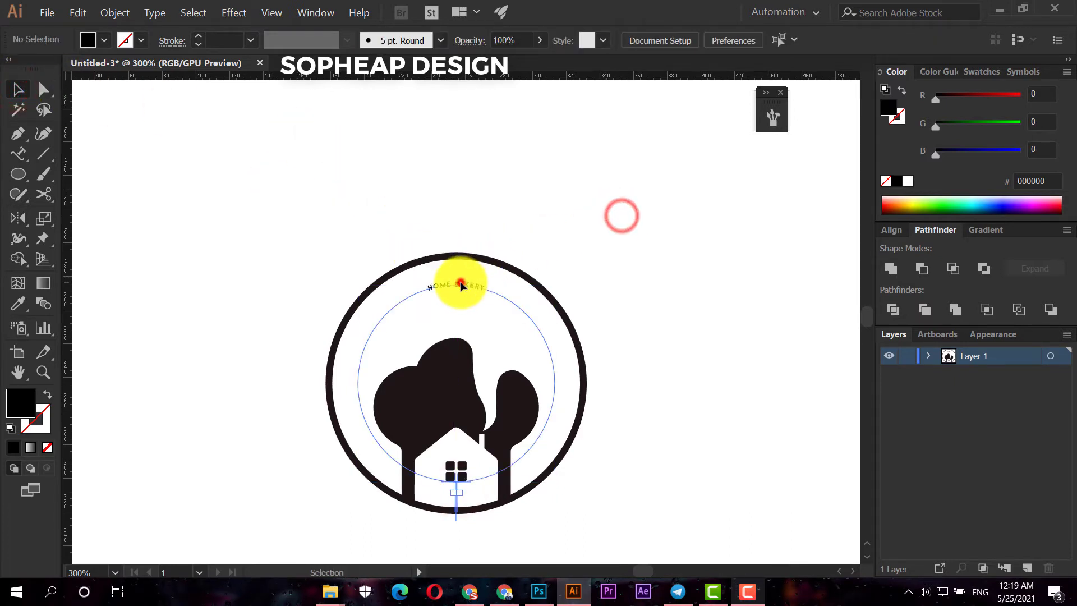
click(651, 39)
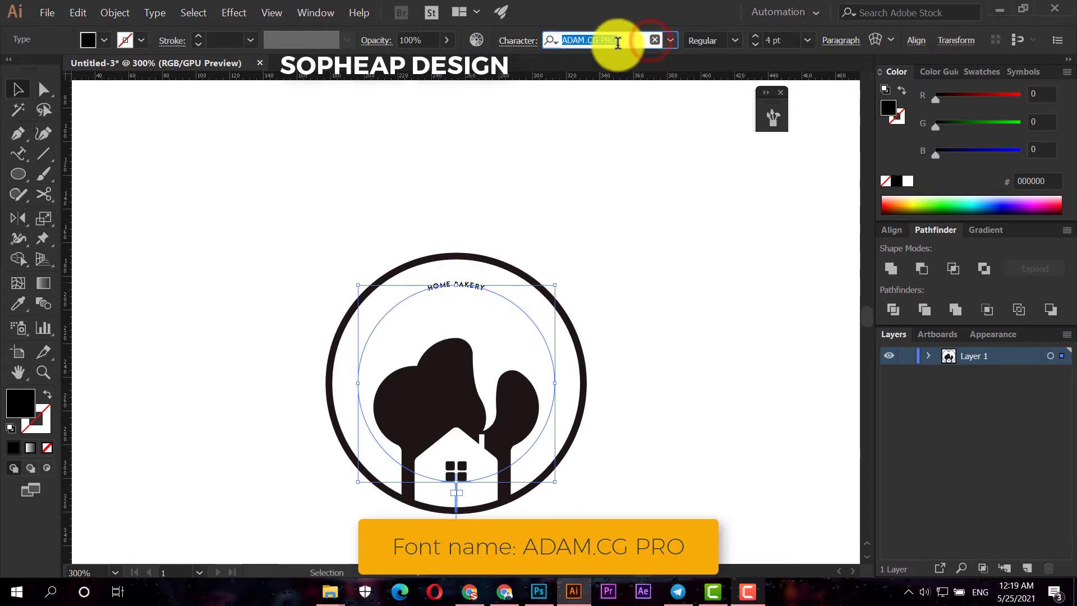
Set the HOME BAKERY tracking to 200 and its font size to 15 pt.
click(775, 40)
scroll(775, 40, up, 3)
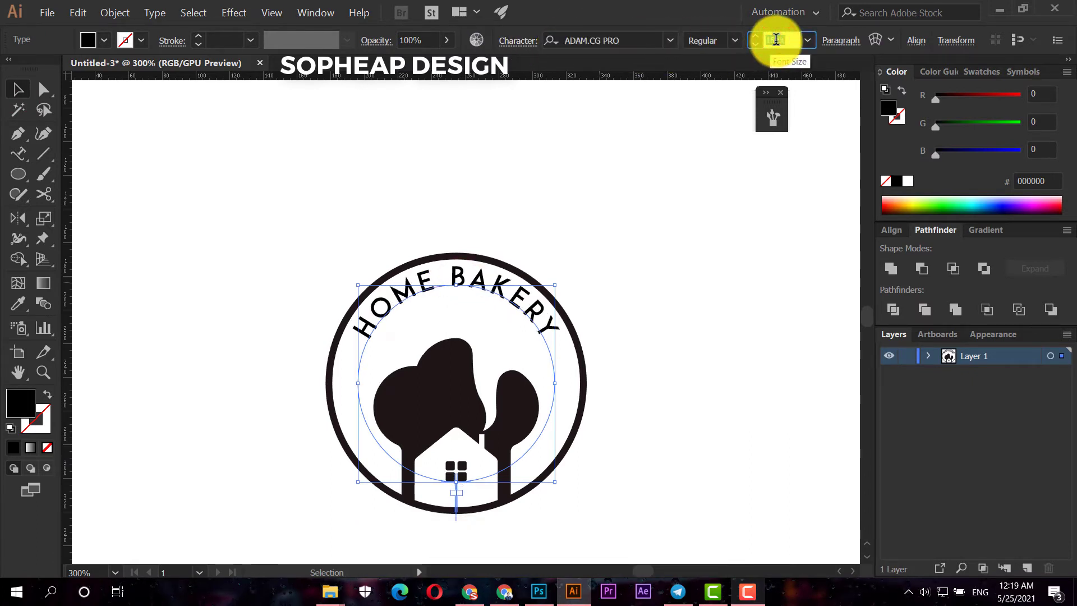
text(13)
click(523, 43)
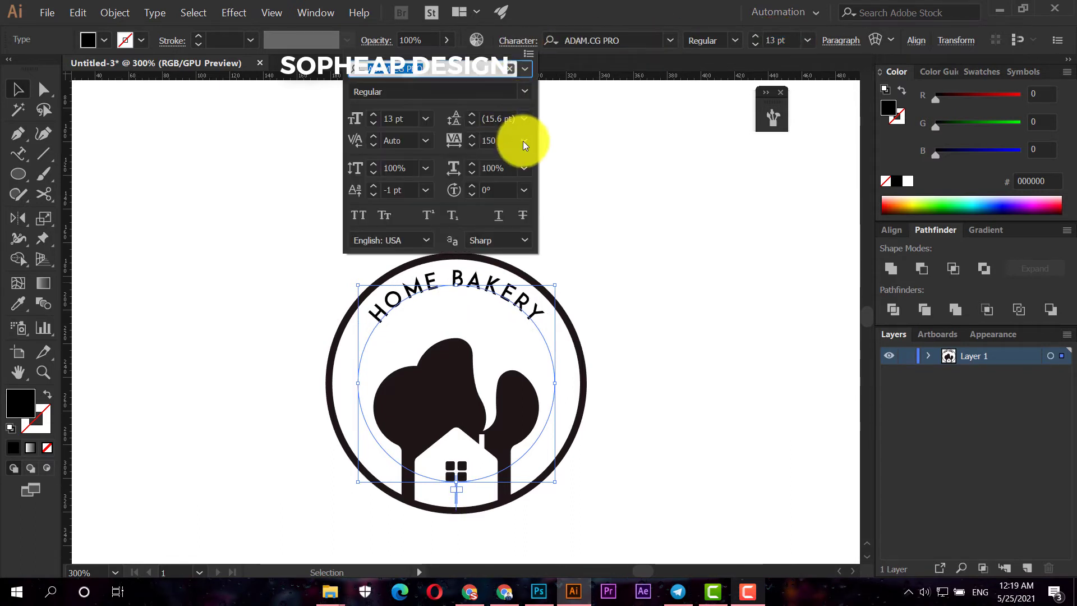
click(523, 141)
click(547, 408)
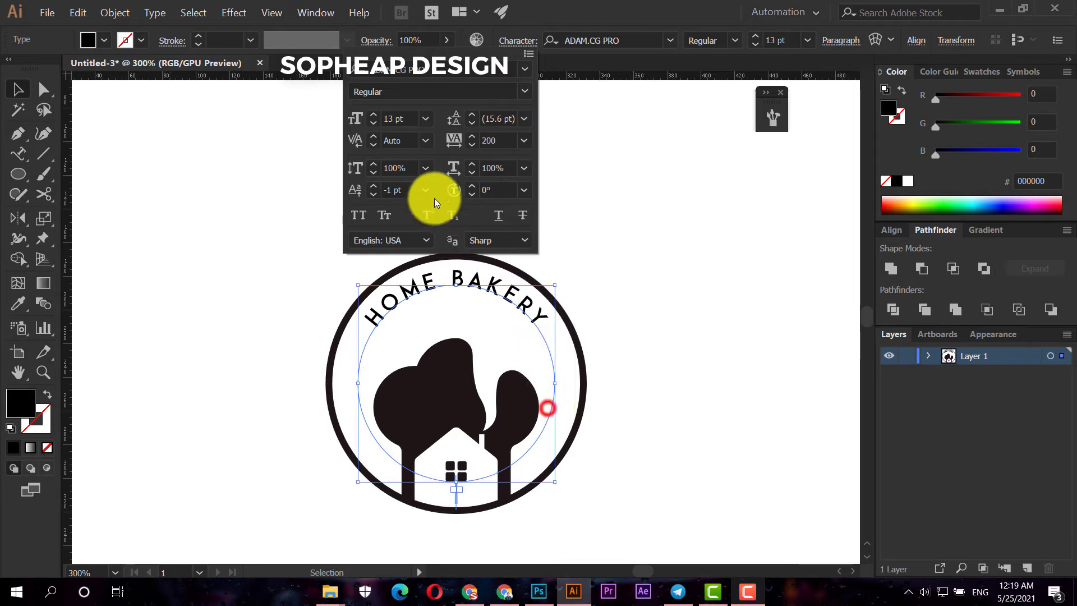
click(404, 189)
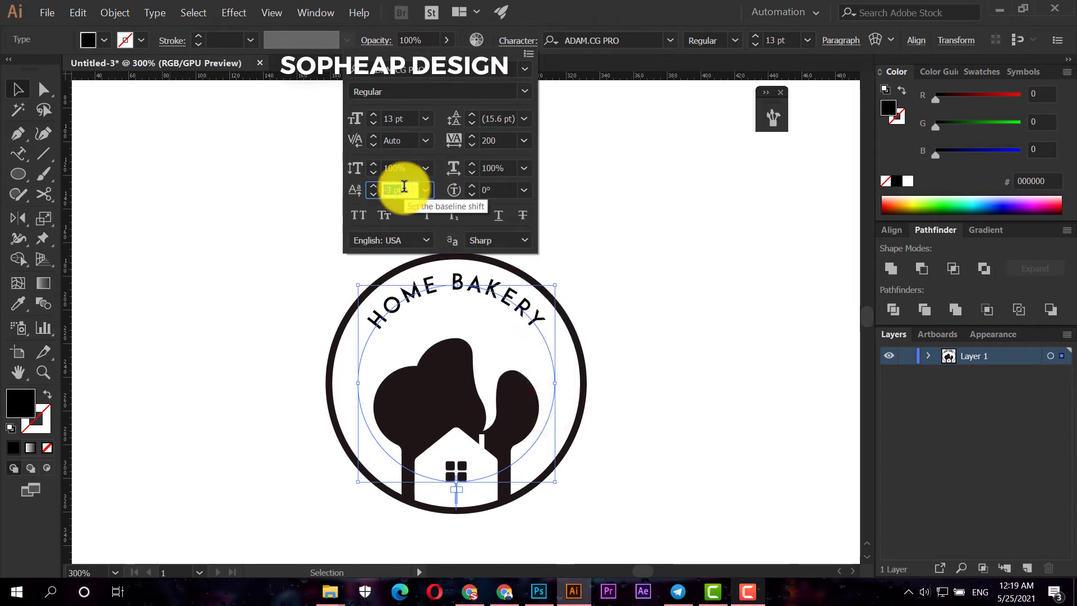
click(404, 116)
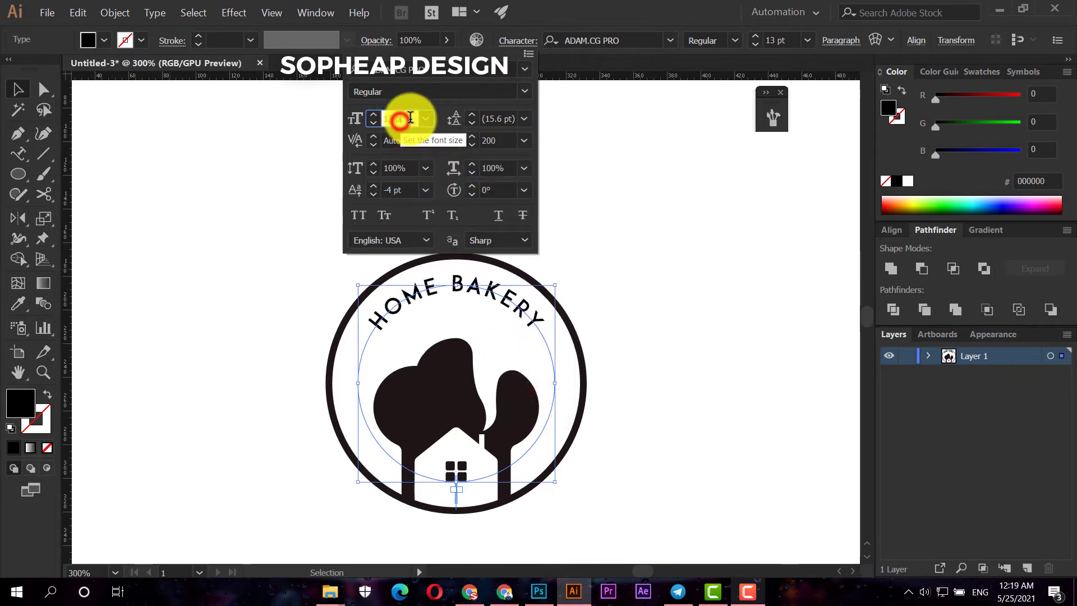
text(15)
key(Return)
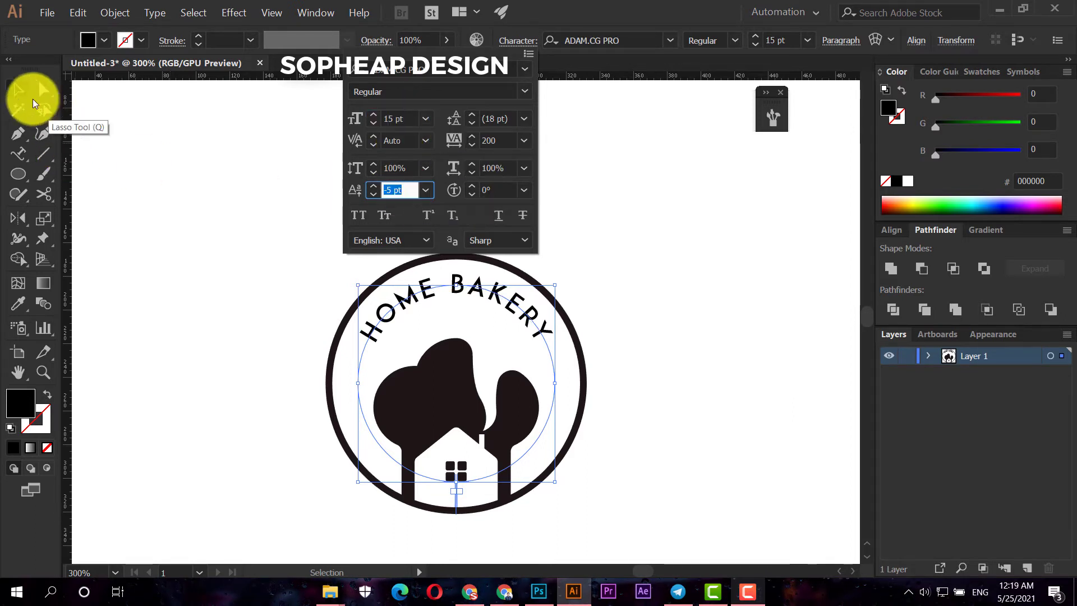
Recentre HOME BAKERY along the top of the circle.
click(18, 89)
click(223, 160)
click(466, 287)
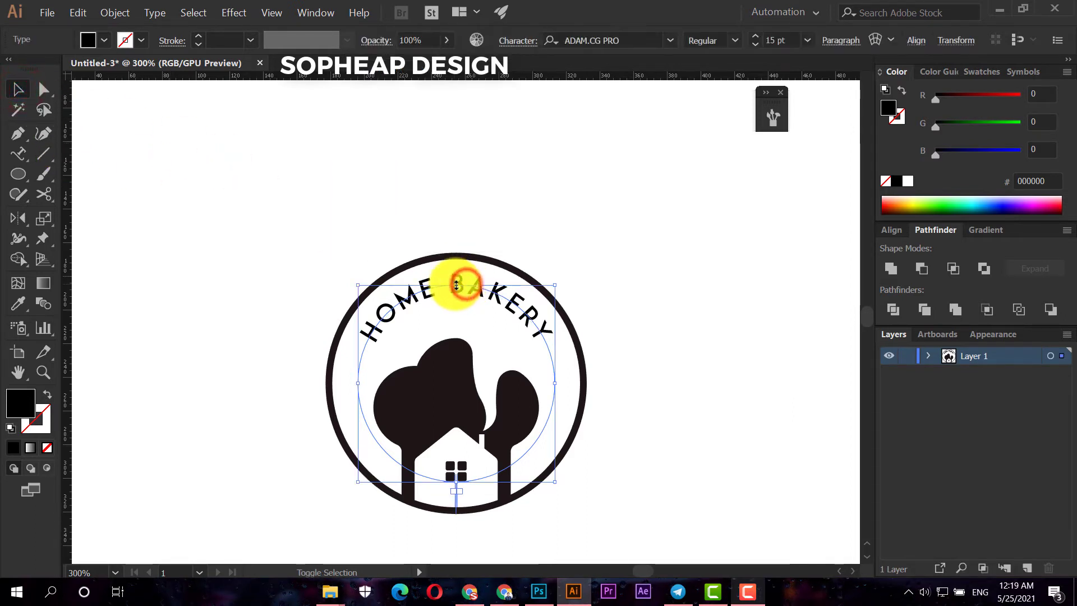
drag(457, 284, 457, 294)
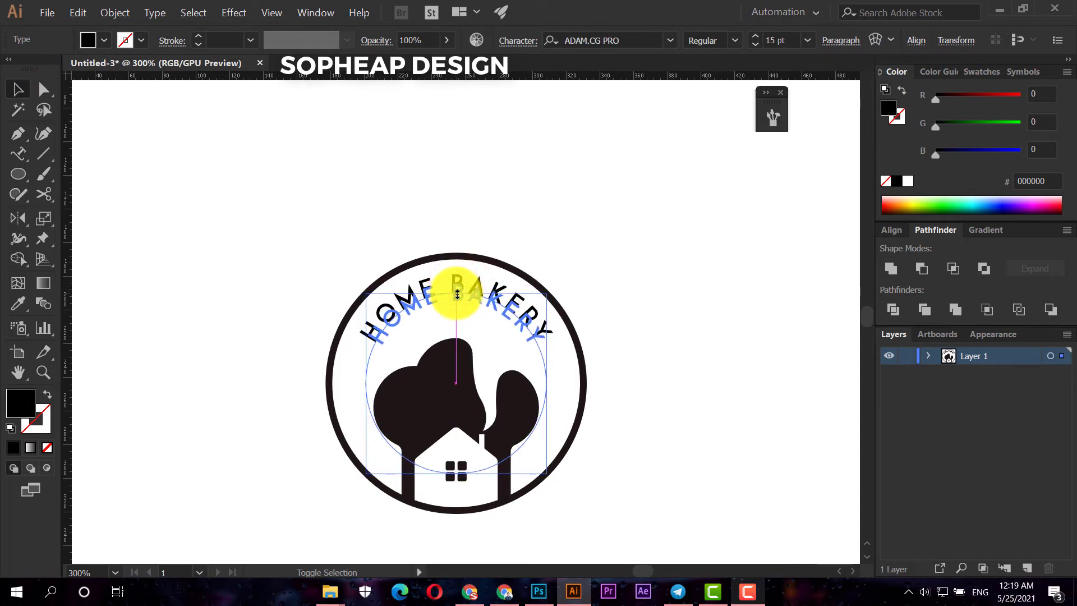
click(589, 240)
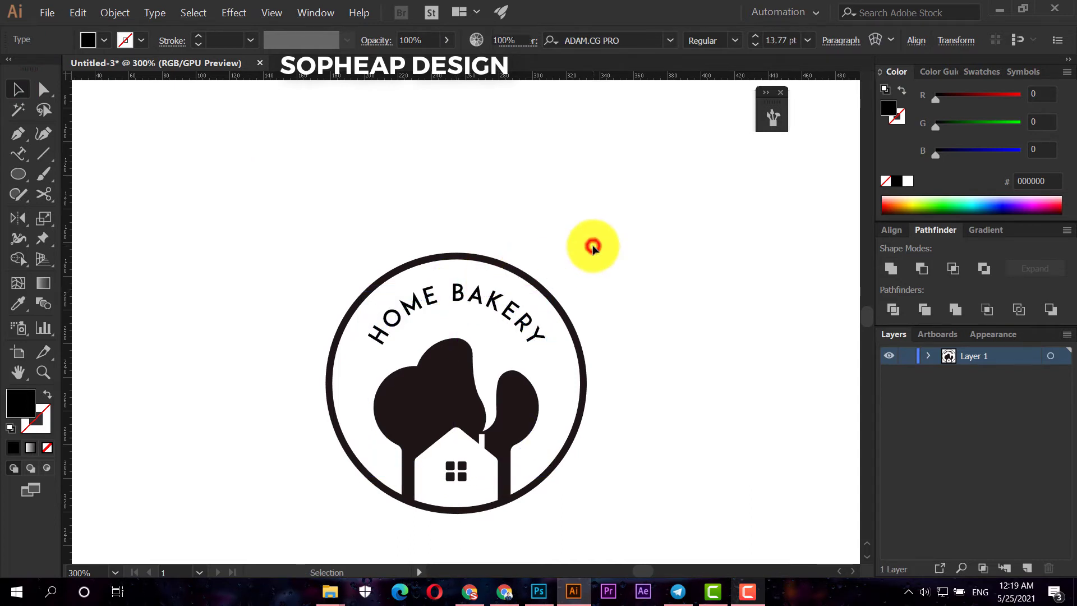
click(499, 308)
Raise the HOME BAKERY font size to 18 pt.
click(778, 40)
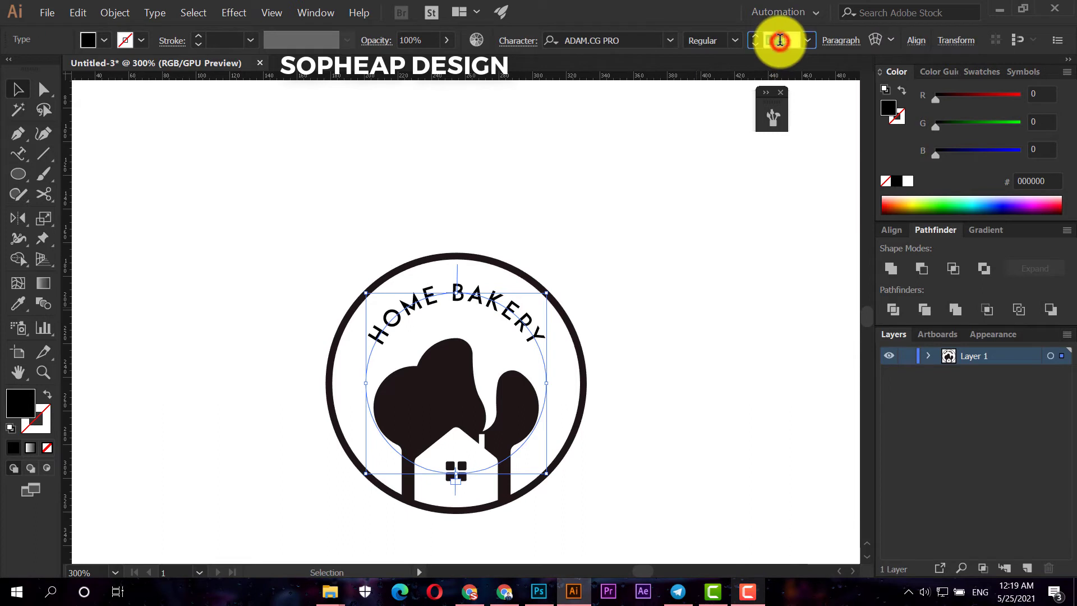
scroll(779, 39, up, 2)
scroll(780, 39, up, 2)
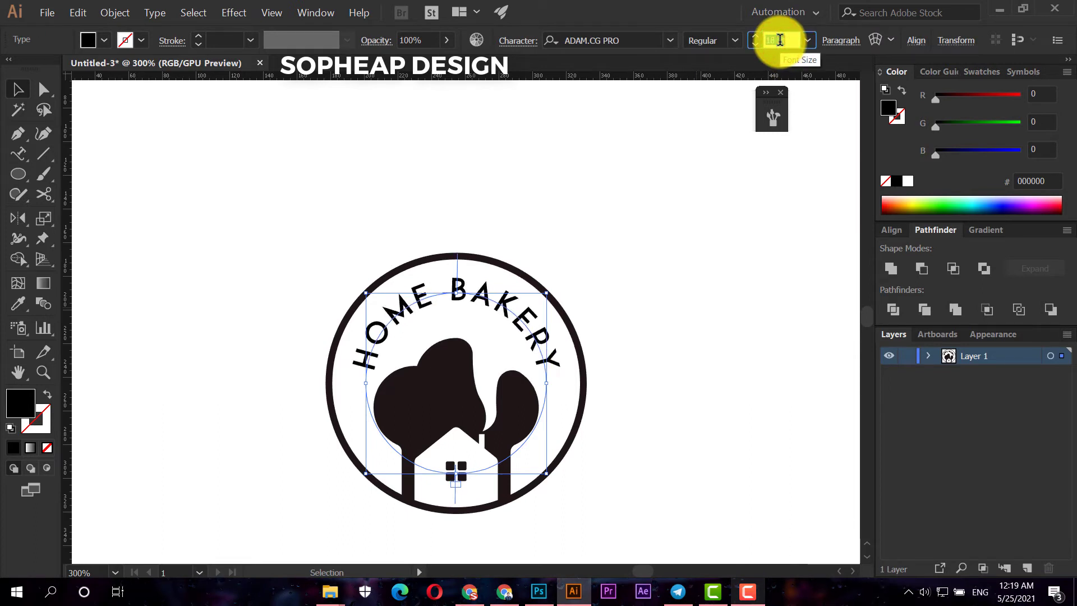
scroll(779, 40, down, 1)
scroll(780, 40, up, 1)
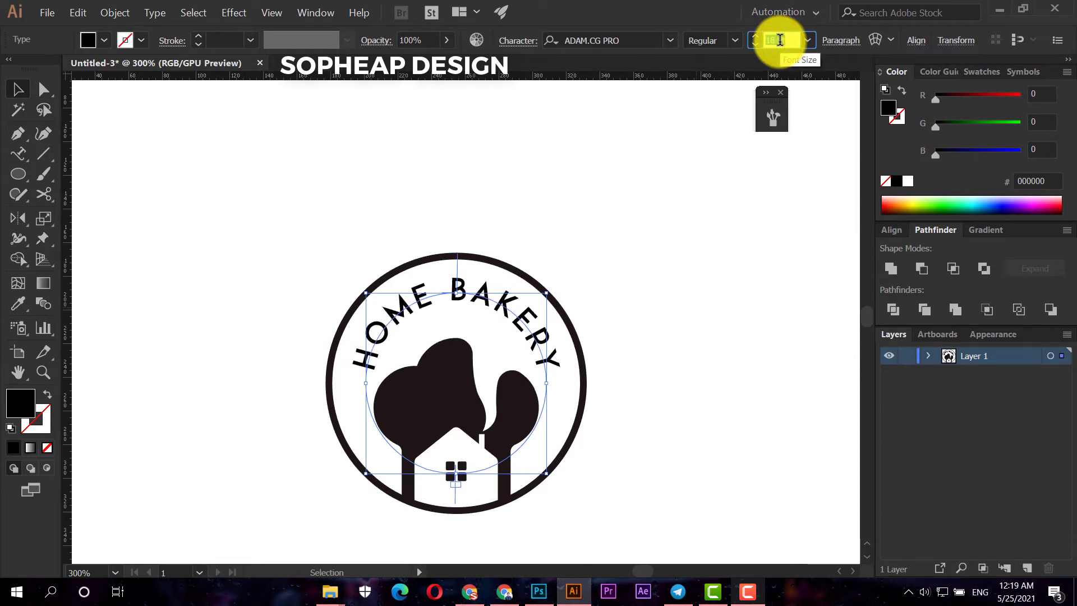
click(728, 204)
click(474, 301)
click(209, 149)
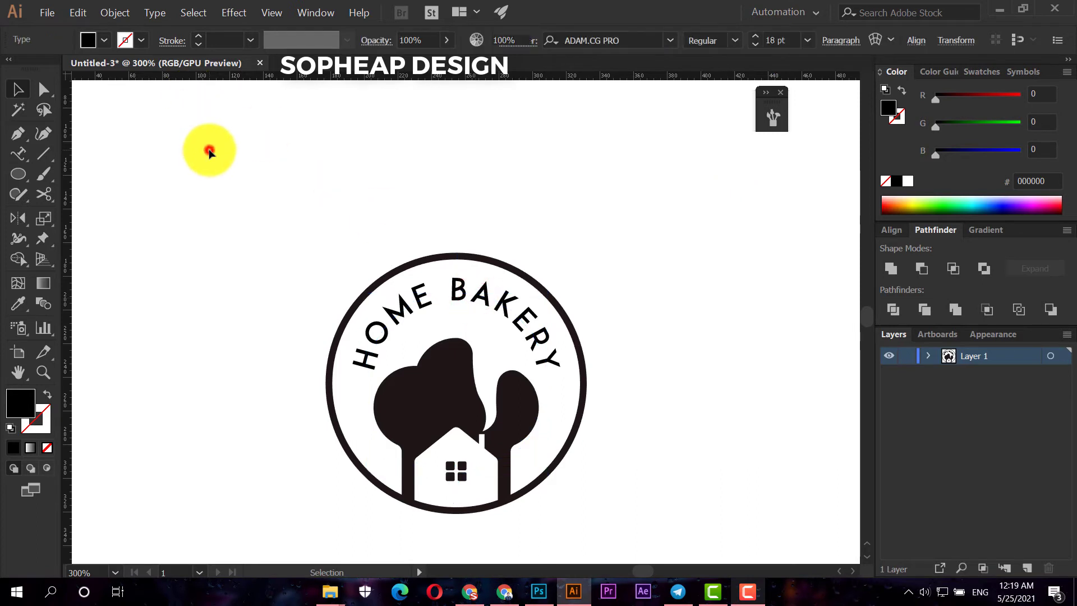
scroll(210, 153, down, 2)
drag(245, 186, 319, 223)
Expand the whole badge logo with Object > Expand, keeping Fill and Stroke checked.
scroll(337, 305, up, 1)
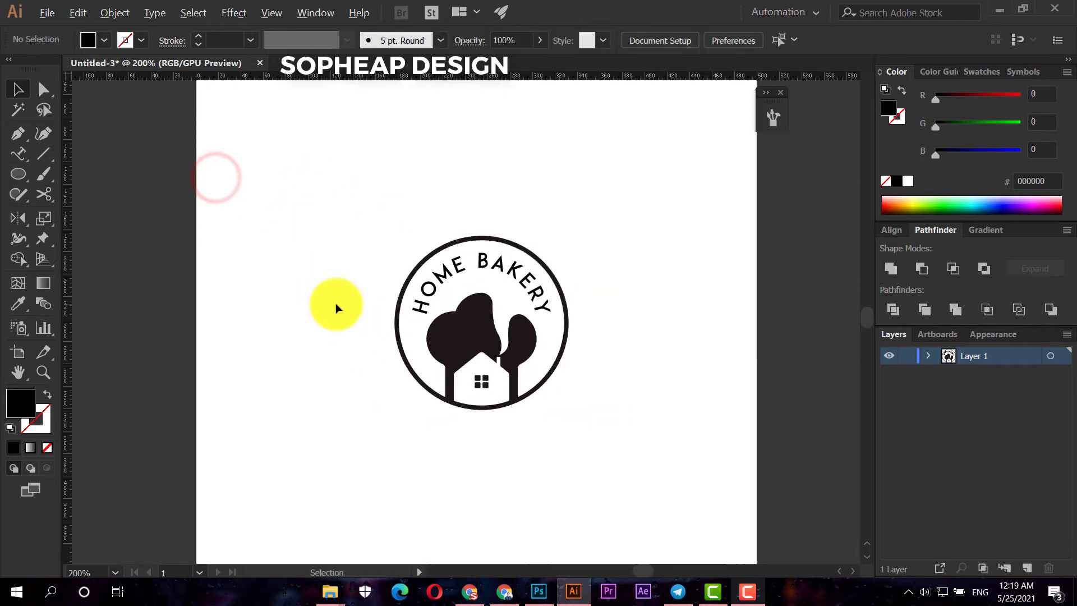
click(345, 298)
click(413, 267)
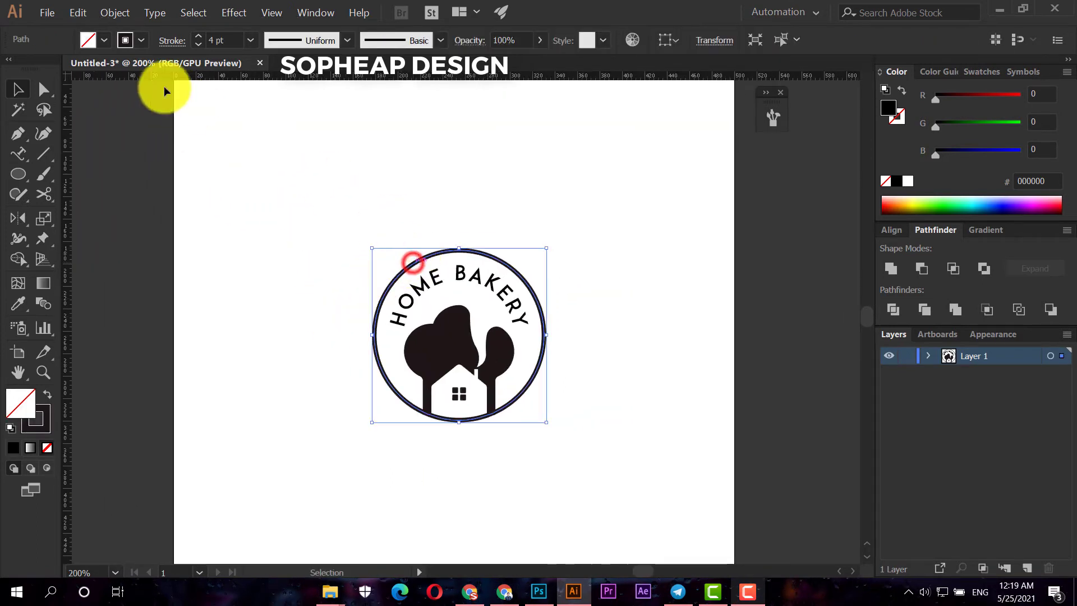
click(115, 13)
click(167, 144)
click(519, 386)
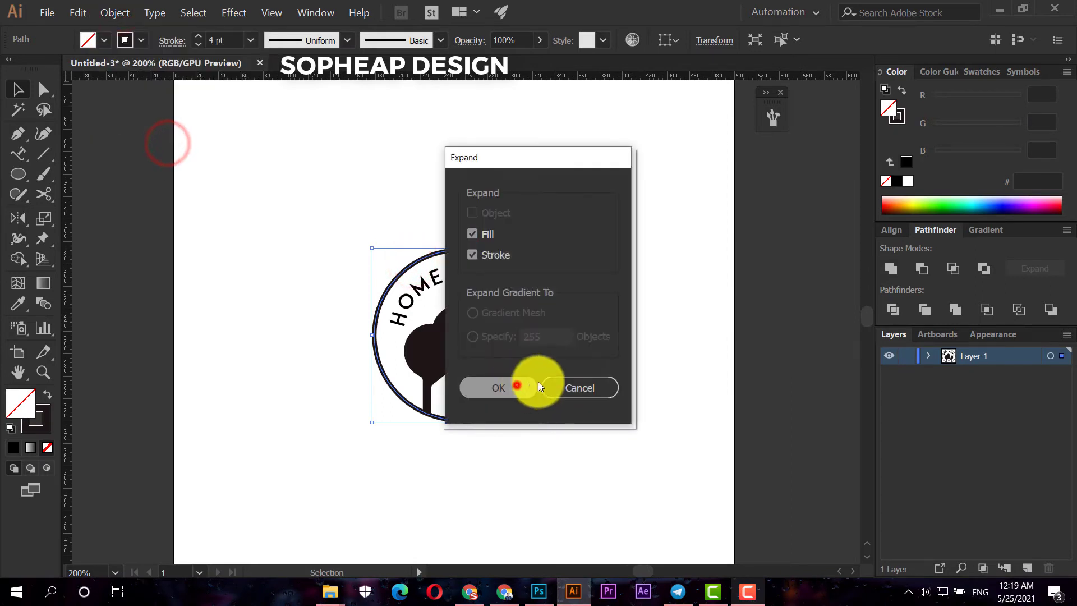
click(627, 372)
mouse_move(630, 373)
mouse_down()
mouse_move(590, 415)
mouse_move(600, 376)
mouse_move(355, 163)
mouse_up()
right_click(499, 247)
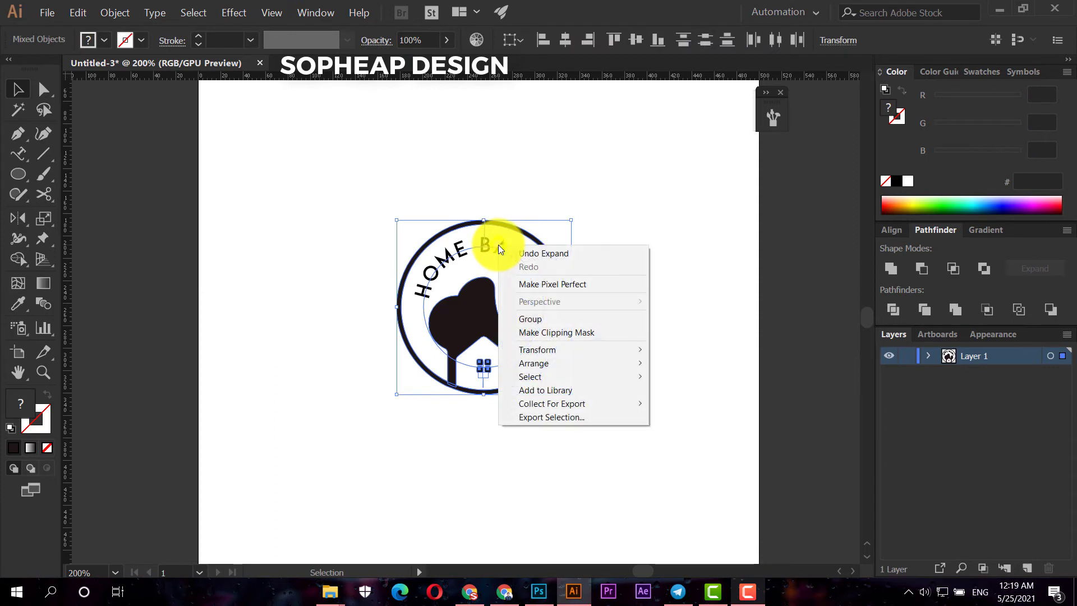
click(728, 223)
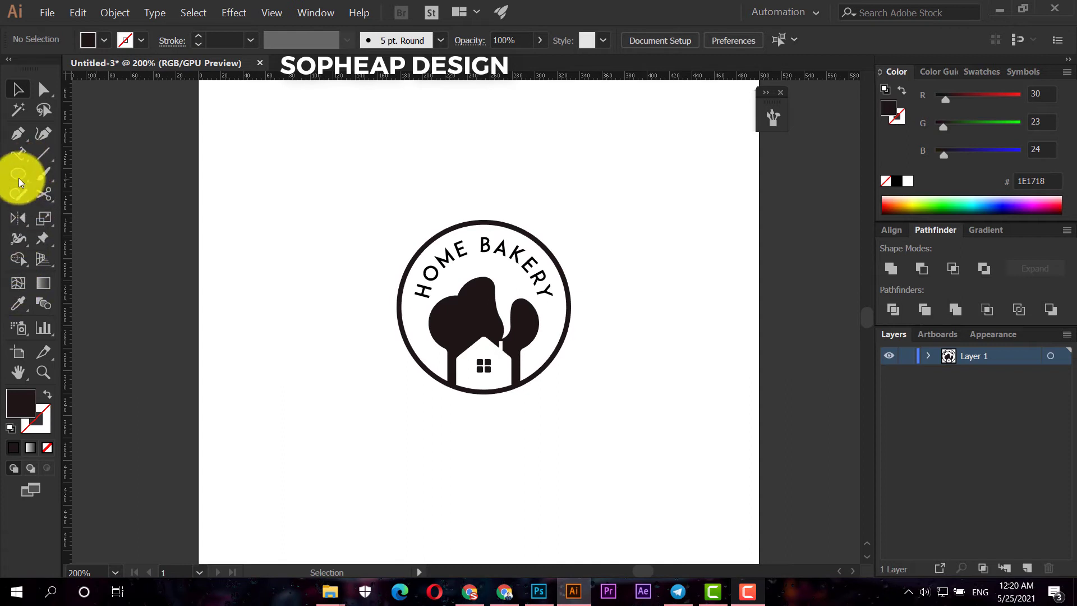
Draw a wide bar beneath the house and move it up to meet the ring.
drag(18, 177, 81, 176)
scroll(471, 431, up, 2)
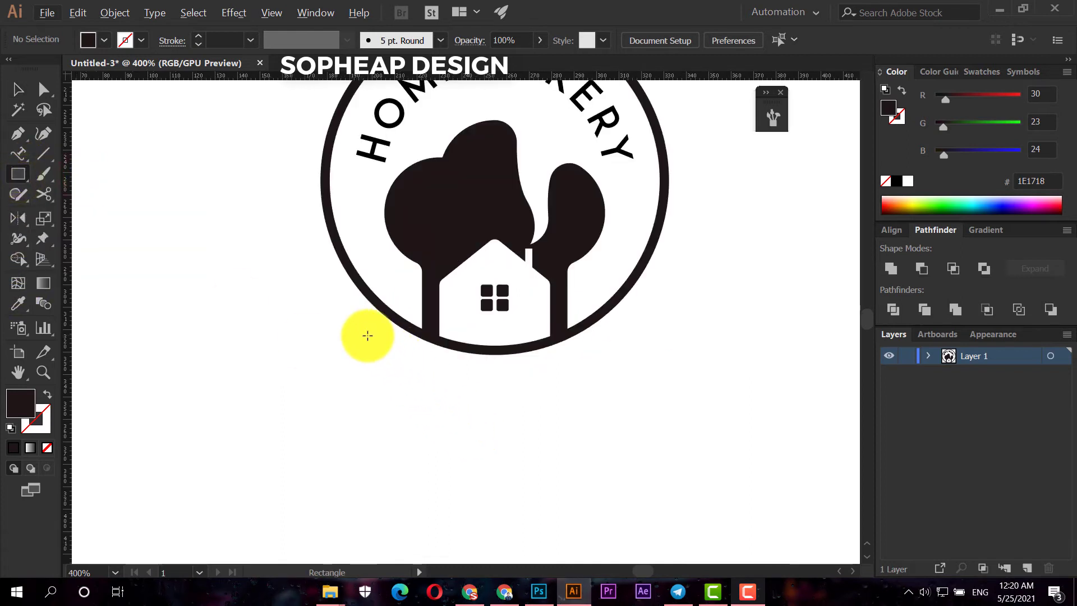
drag(373, 346, 604, 369)
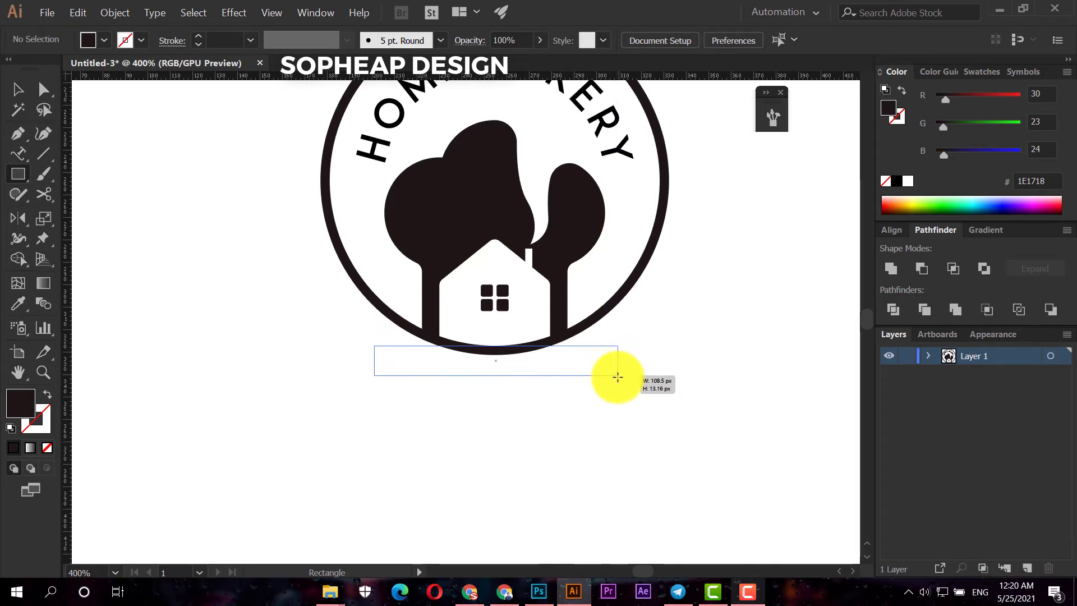
mouse_move(617, 362)
mouse_down()
mouse_move(617, 377)
mouse_move(610, 361)
mouse_up()
click(17, 89)
scroll(616, 393, down, 2)
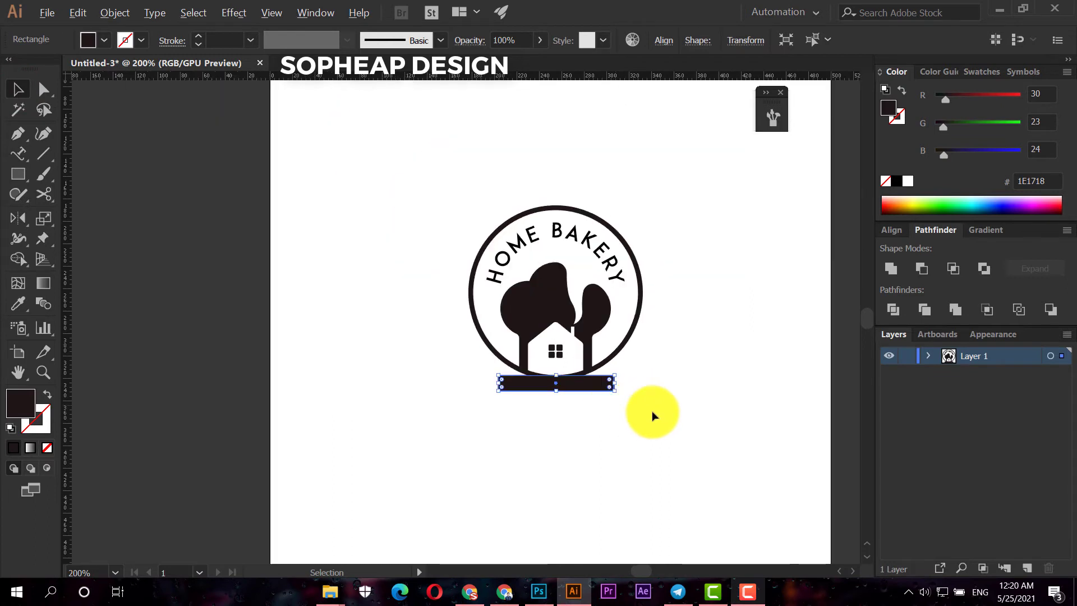
drag(675, 431, 420, 97)
click(661, 161)
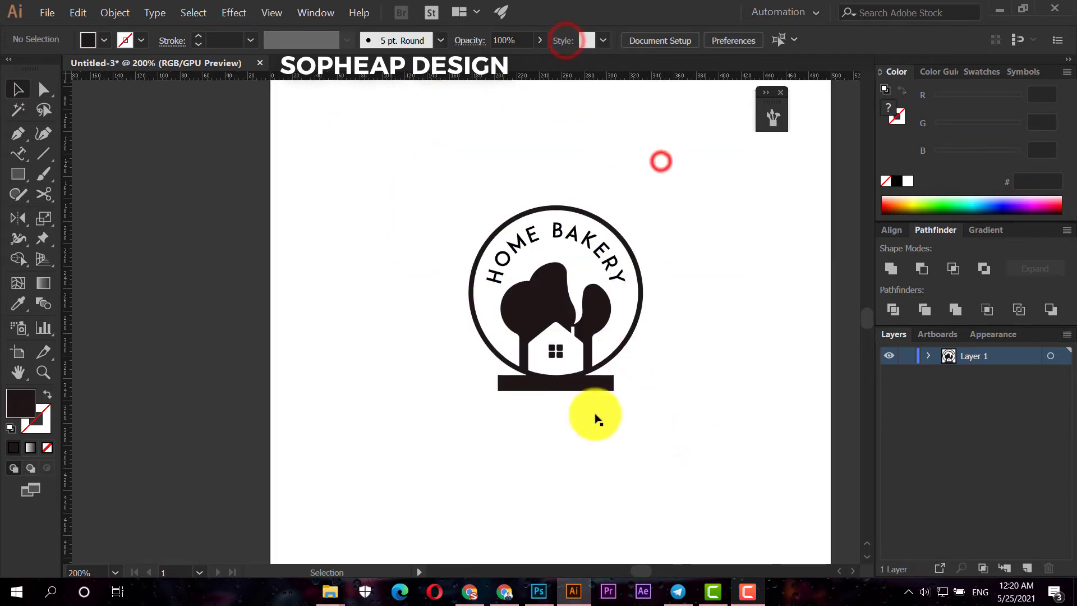
scroll(593, 419, up, 2)
drag(577, 366, 577, 349)
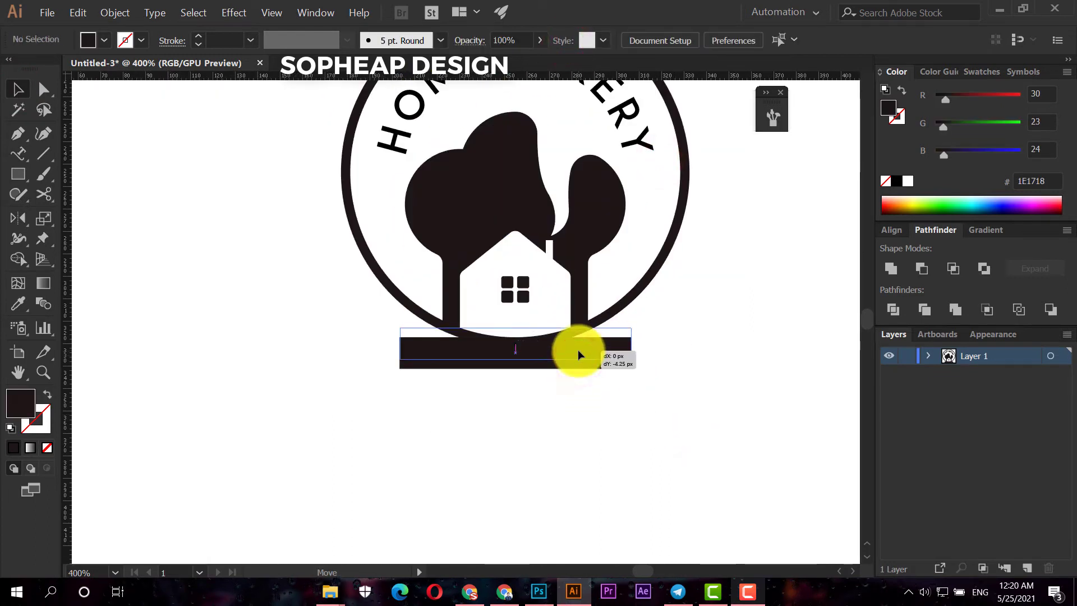
Round the bar's corners by dragging its live corner widgets.
click(40, 97)
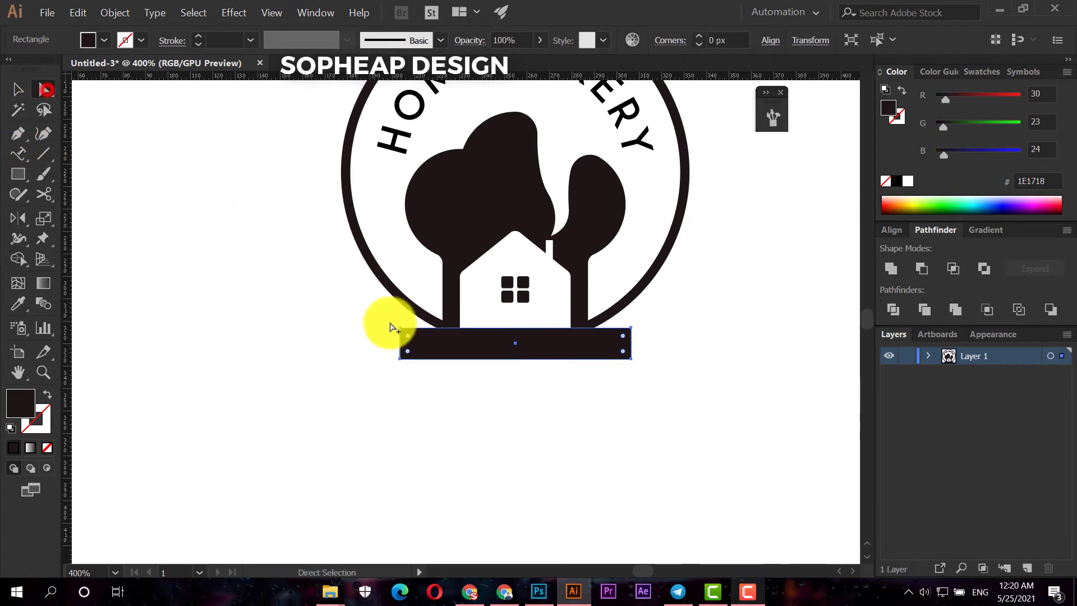
scroll(393, 323, up, 2)
drag(416, 343, 493, 361)
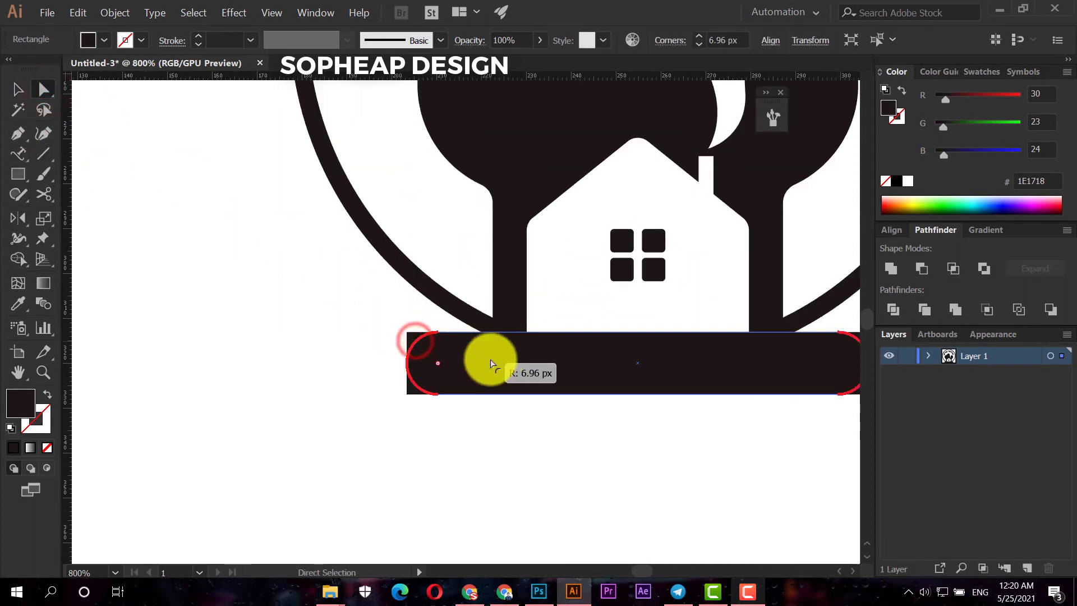
click(293, 323)
scroll(293, 324, down, 2)
key(v)
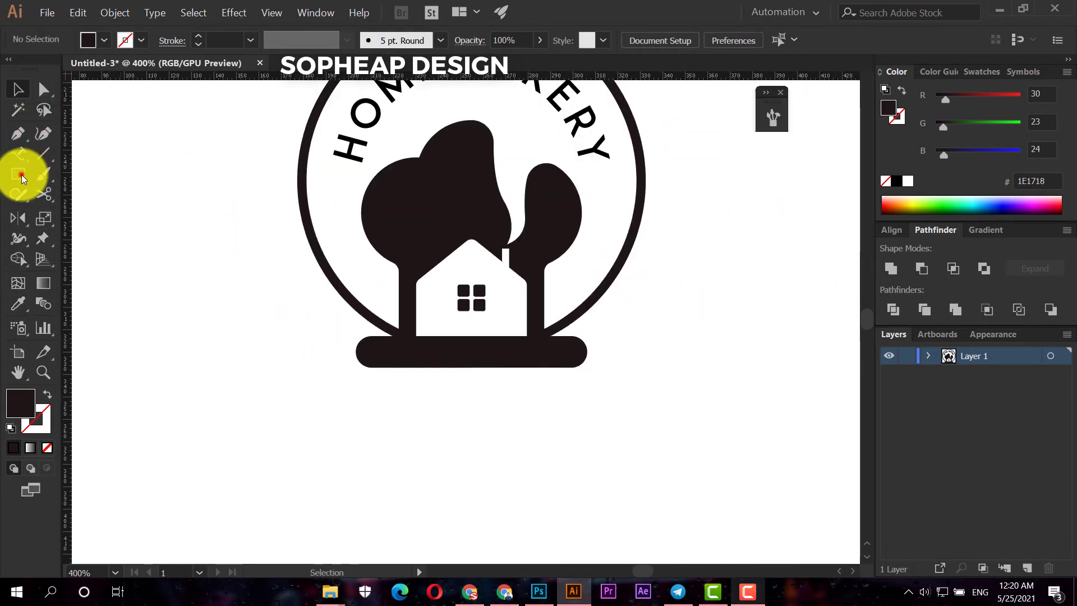
click(18, 173)
scroll(373, 356, up, 2)
Draw a small handle at the bar's left end and round its ends into a capsule.
drag(311, 341, 380, 362)
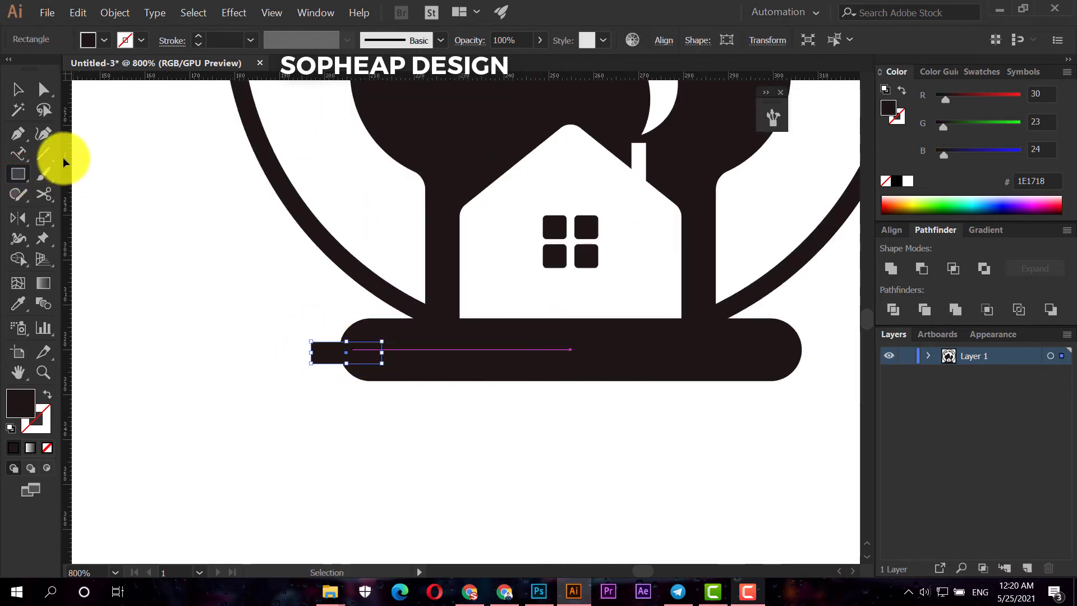
click(41, 89)
scroll(313, 334, up, 1)
scroll(313, 370, up, 1)
drag(313, 370, 376, 385)
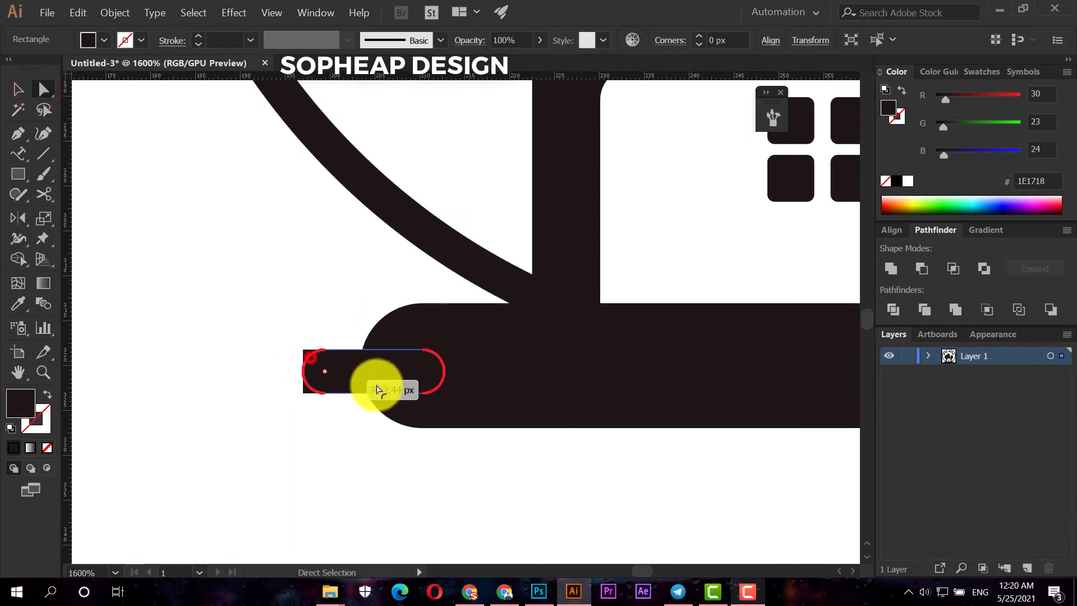
click(16, 91)
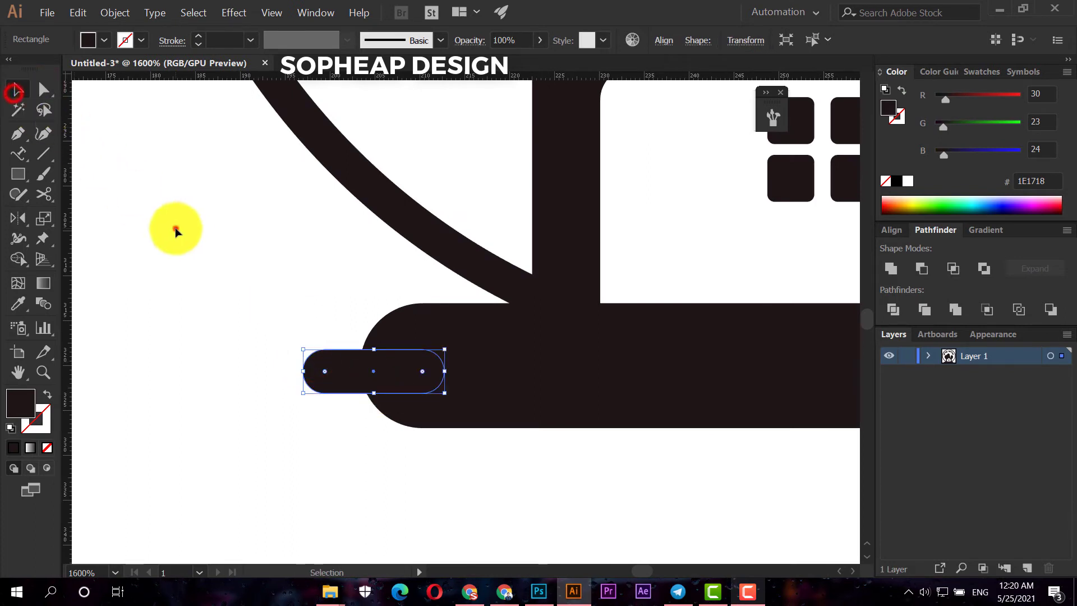
Vertically centre the handle on the rolling pin body.
shift+click(408, 400)
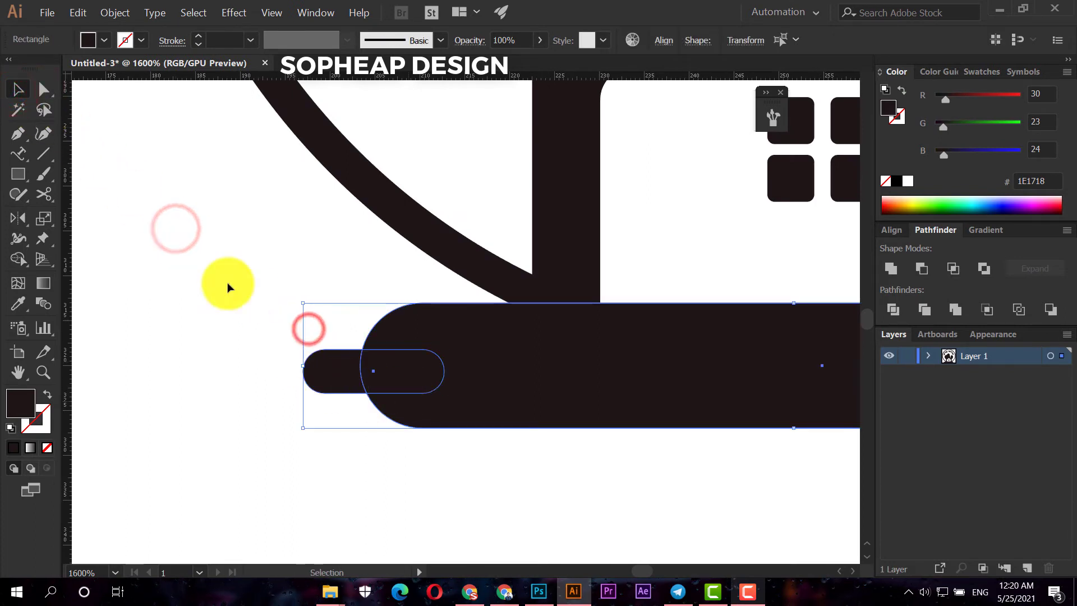
click(664, 41)
click(626, 84)
click(342, 217)
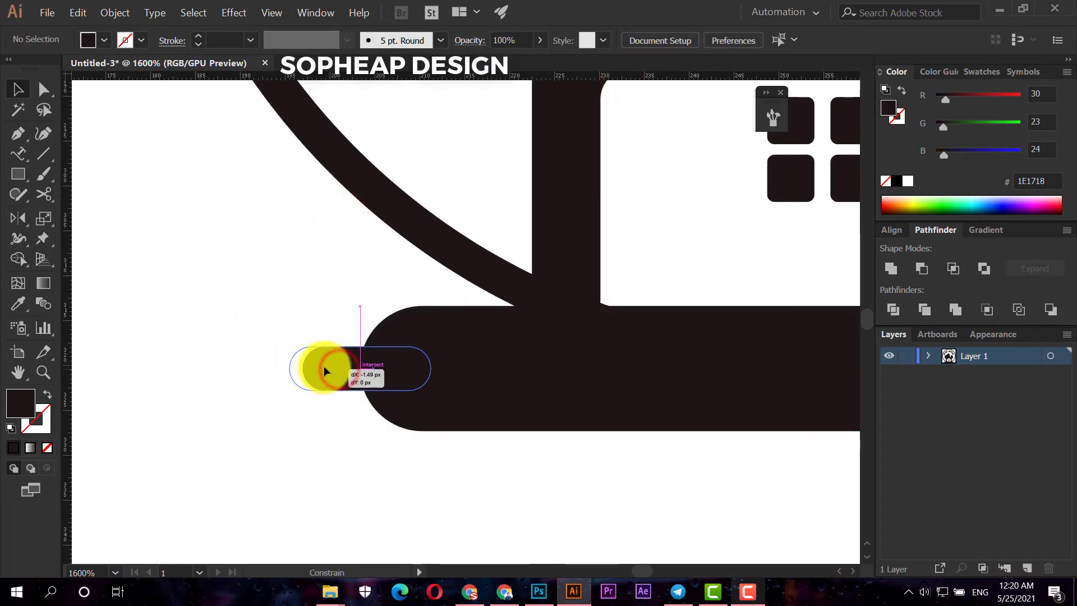
Slide the handle out from the bar's left end and place a copy at the right end.
click(253, 326)
mouse_move(332, 366)
mouse_down()
mouse_move(319, 365)
mouse_move(754, 355)
mouse_up()
alt+scroll(255, 336, down, 2)
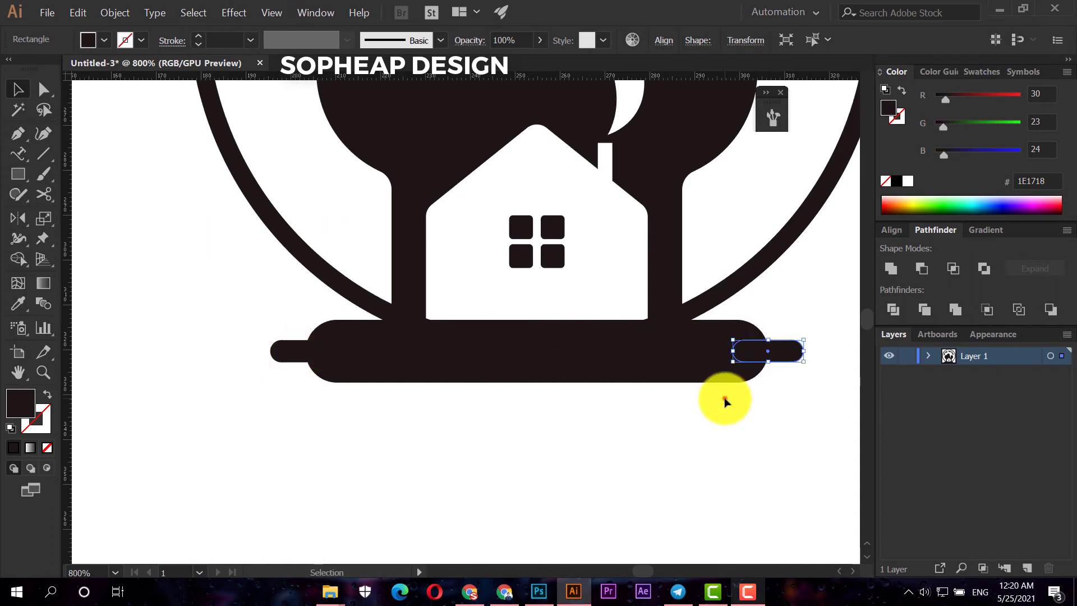
alt+scroll(721, 399, down, 1)
click(721, 396)
mouse_move(785, 429)
mouse_down()
mouse_move(354, 380)
mouse_move(353, 367)
mouse_up()
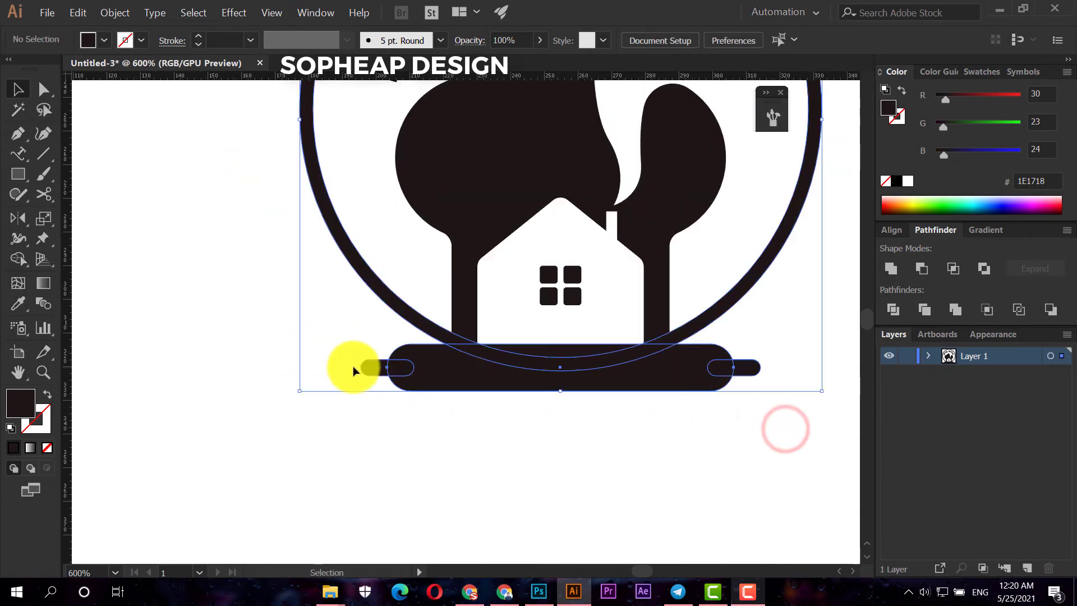
Select all the rolling pin pieces and nudge them slightly upward.
click(327, 413)
drag(731, 403, 354, 373)
right_click(474, 385)
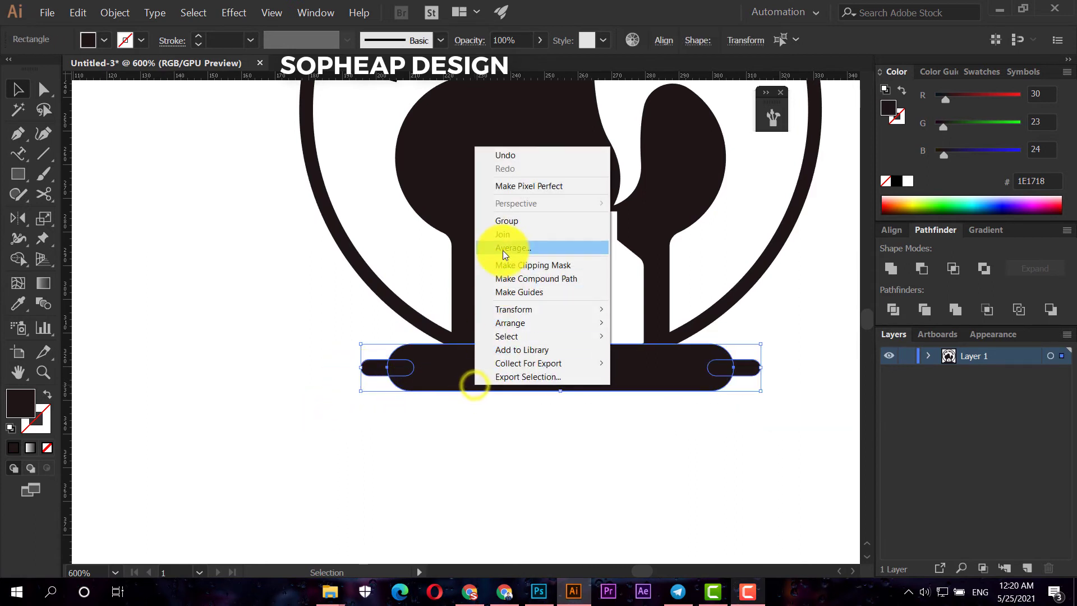
click(503, 222)
scroll(284, 336, down, 3)
click(288, 351)
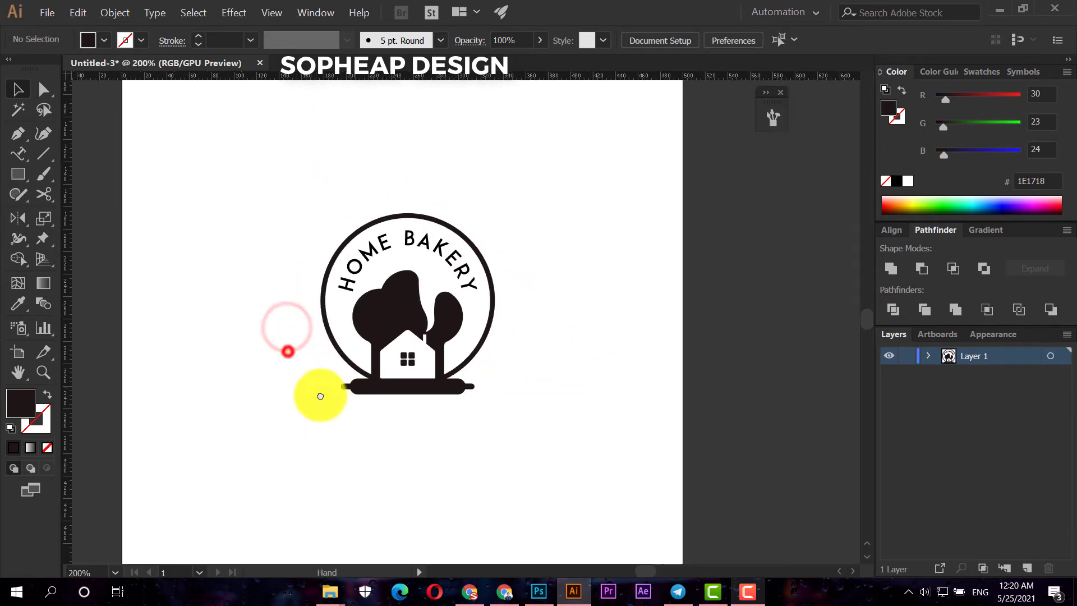
scroll(336, 392, up, 2)
scroll(442, 399, up, 2)
drag(451, 396, 505, 403)
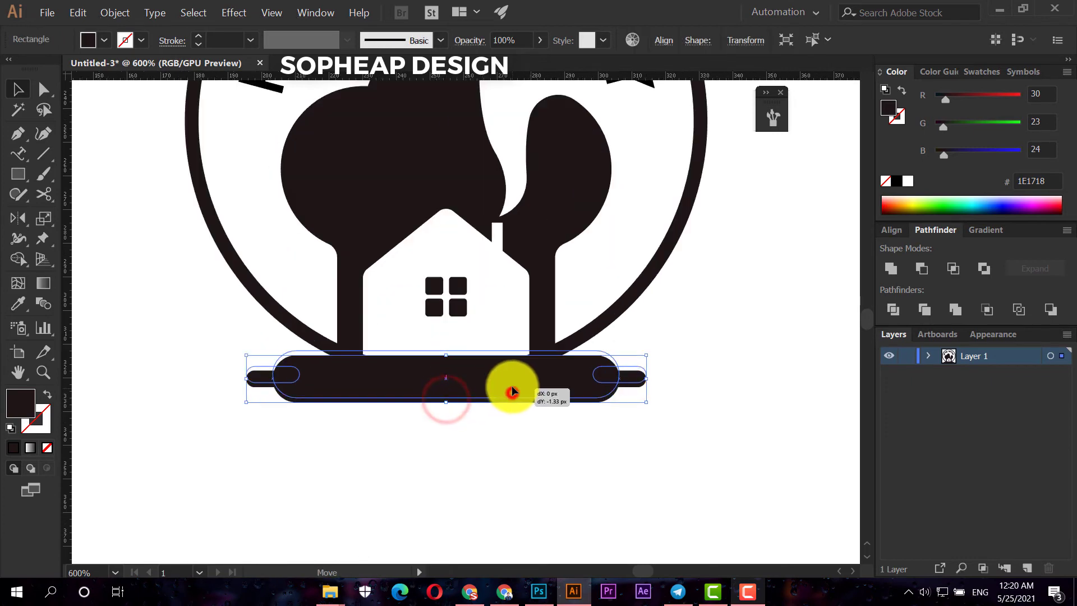
click(480, 435)
Pan and zoom the view to centre the whole logo.
scroll(482, 441, down, 3)
drag(488, 447, 518, 433)
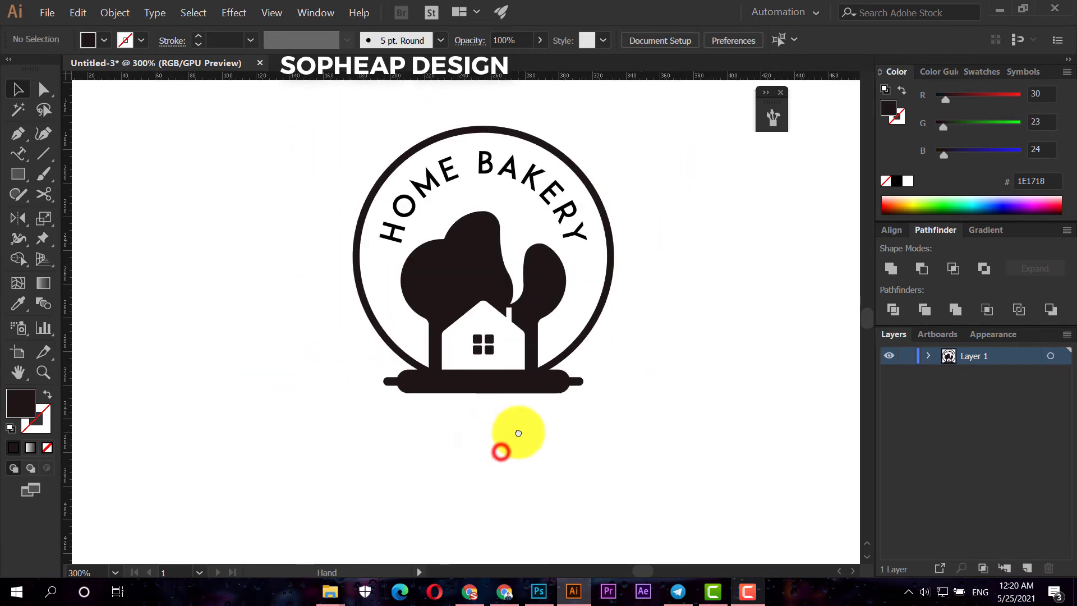
scroll(512, 434, down, 2)
scroll(511, 435, up, 2)
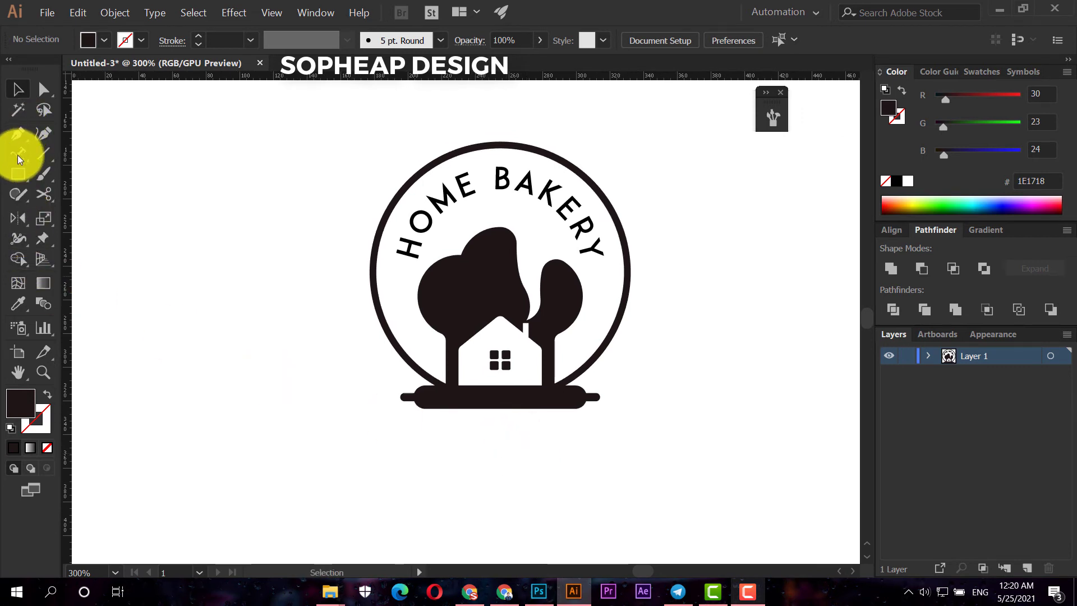
Add the text 'EST.1990' beneath the rolling pin and select it.
drag(18, 155, 73, 152)
click(478, 438)
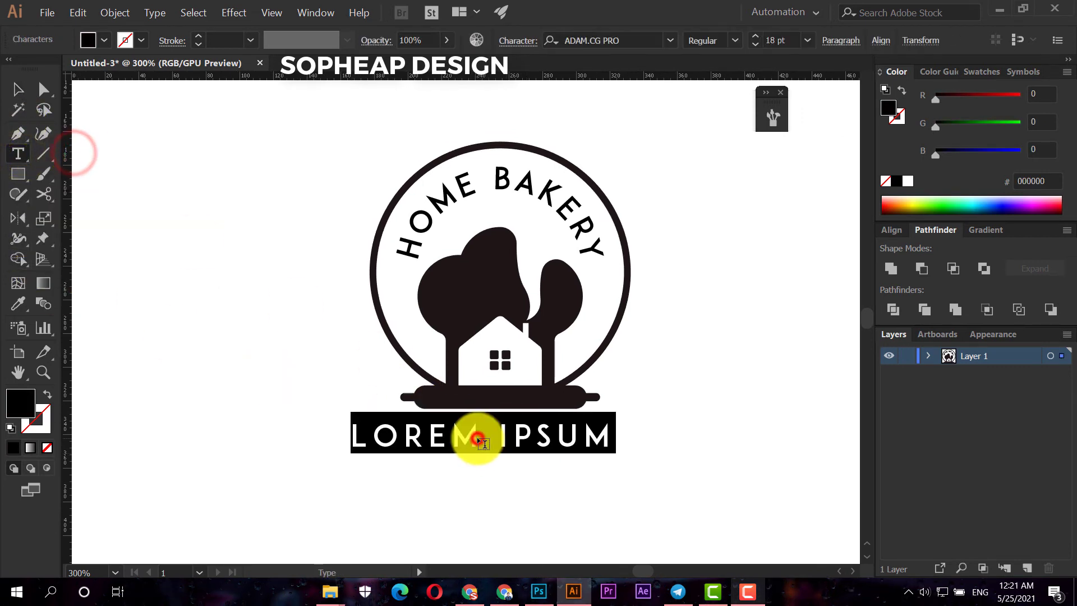
text(EST)
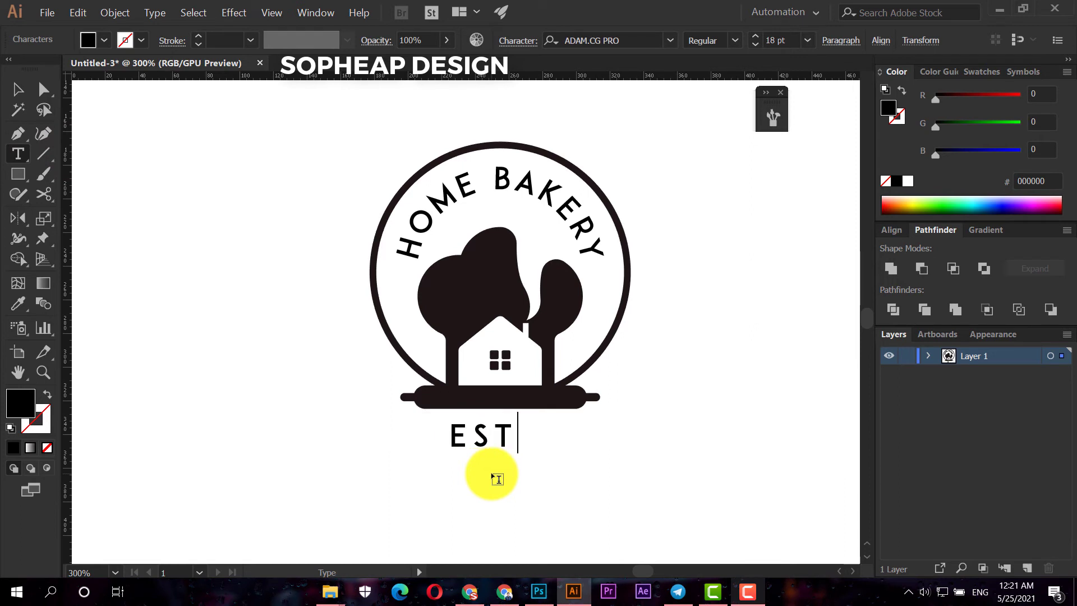
text(.1990)
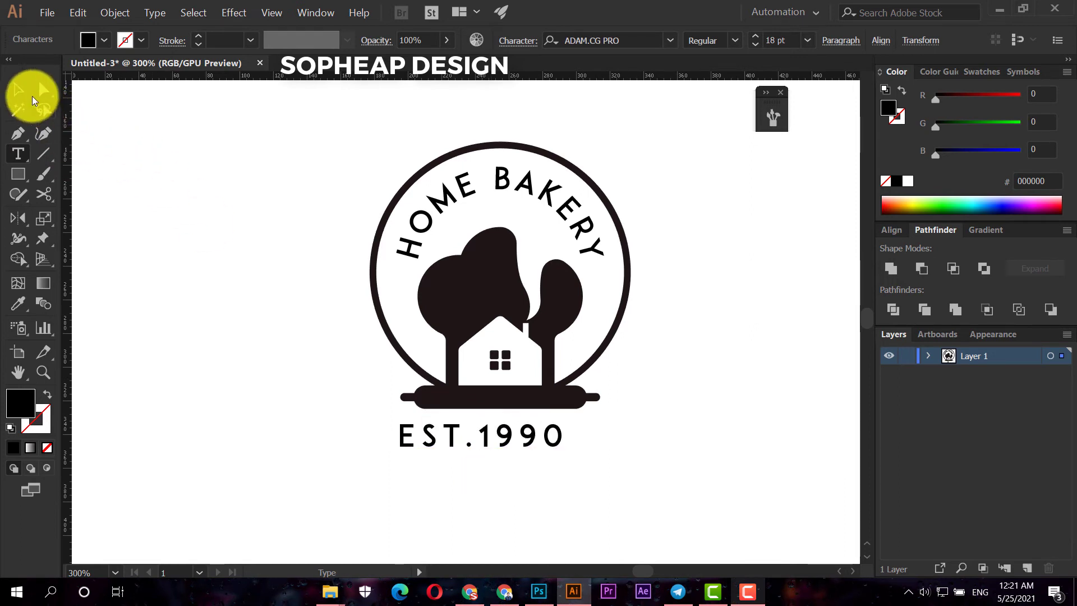
click(18, 89)
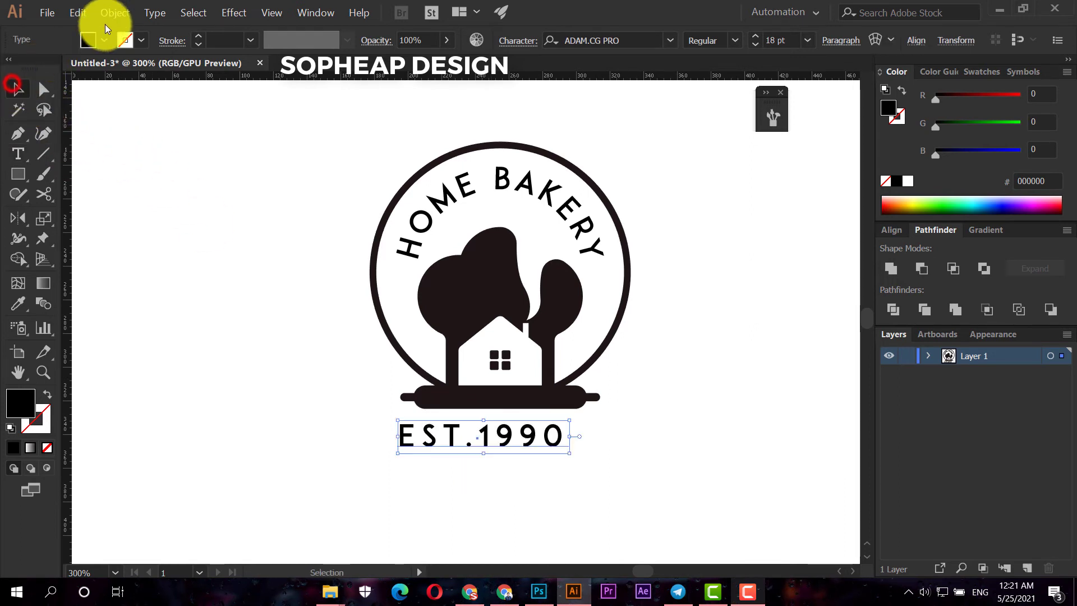
click(117, 12)
click(153, 12)
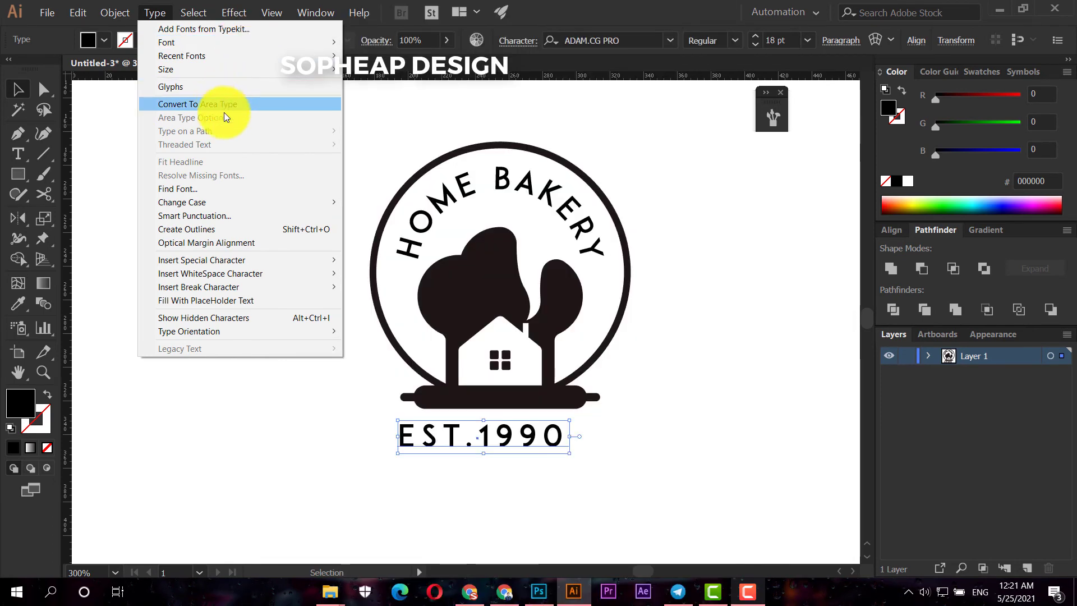
Outline EST.1990, move it onto the rolling pin bar and colour it white.
click(291, 343)
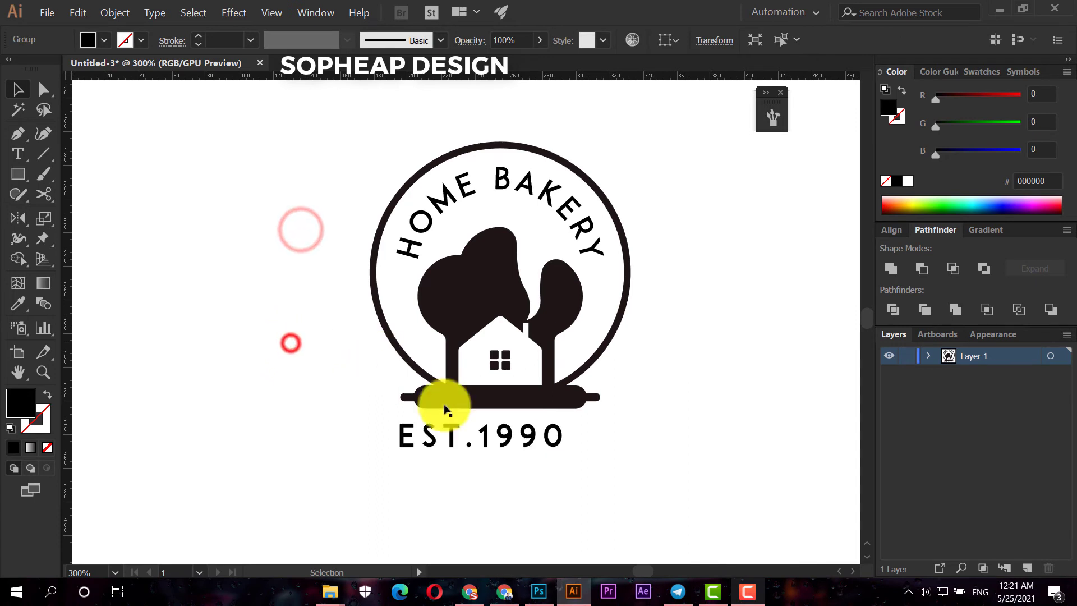
drag(509, 443, 559, 396)
scroll(596, 403, up, 1)
click(17, 304)
click(197, 417)
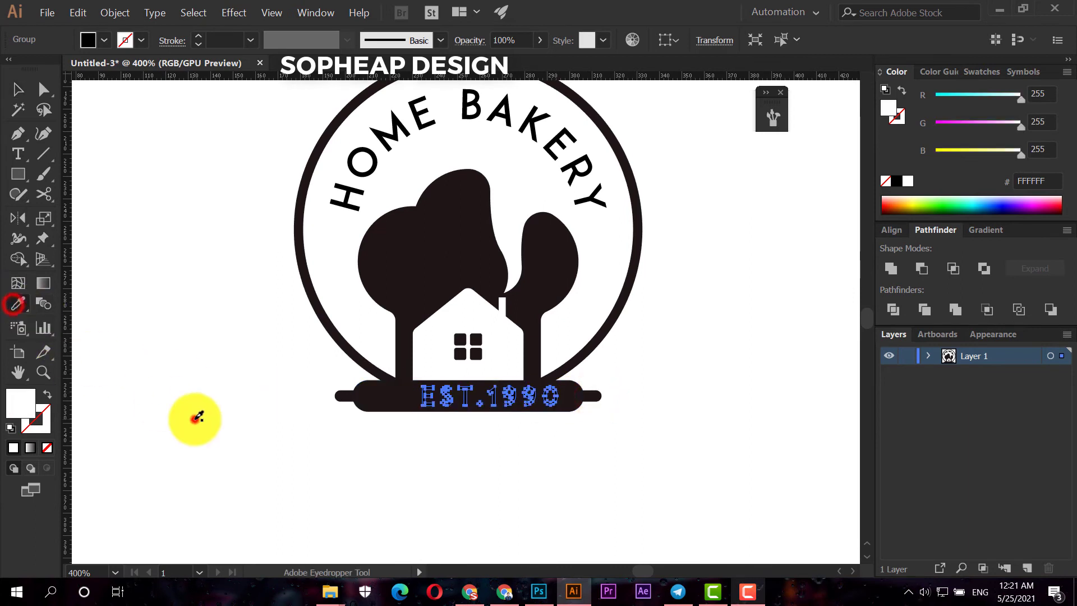
click(19, 92)
click(18, 89)
click(406, 445)
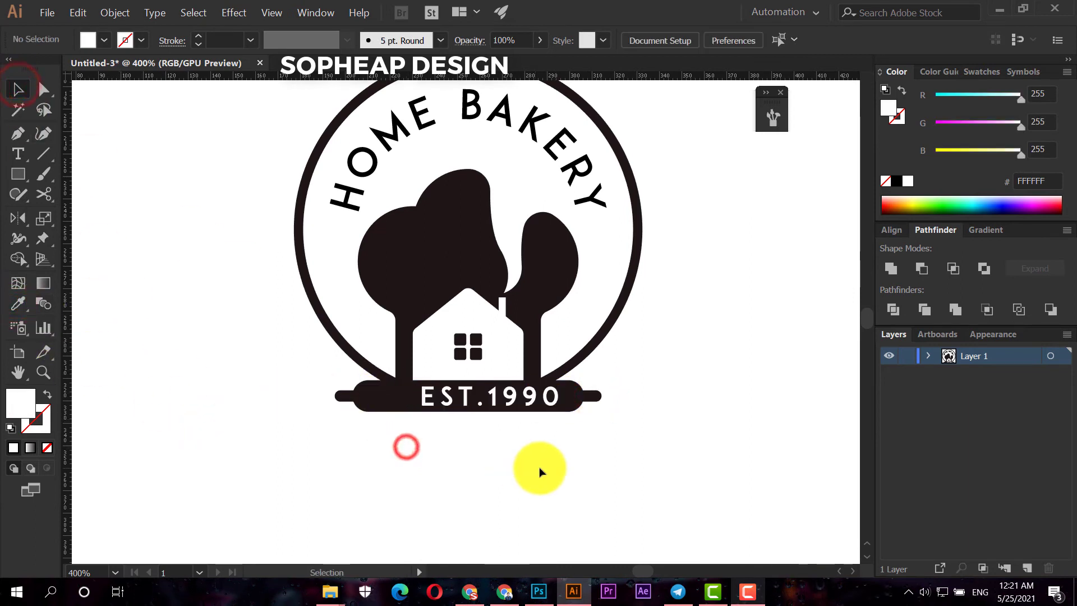
Centre all the logo parts horizontally.
scroll(544, 468, down, 1)
drag(621, 474, 350, 199)
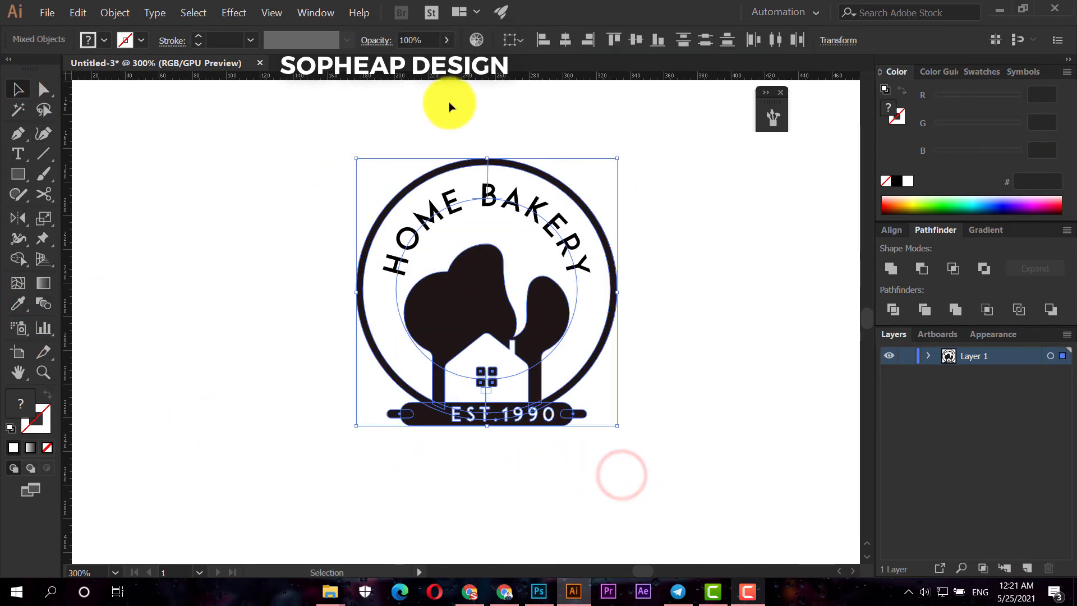
click(572, 31)
click(643, 259)
Shrink the EST.1990 text slightly about its centre.
scroll(509, 471, up, 2)
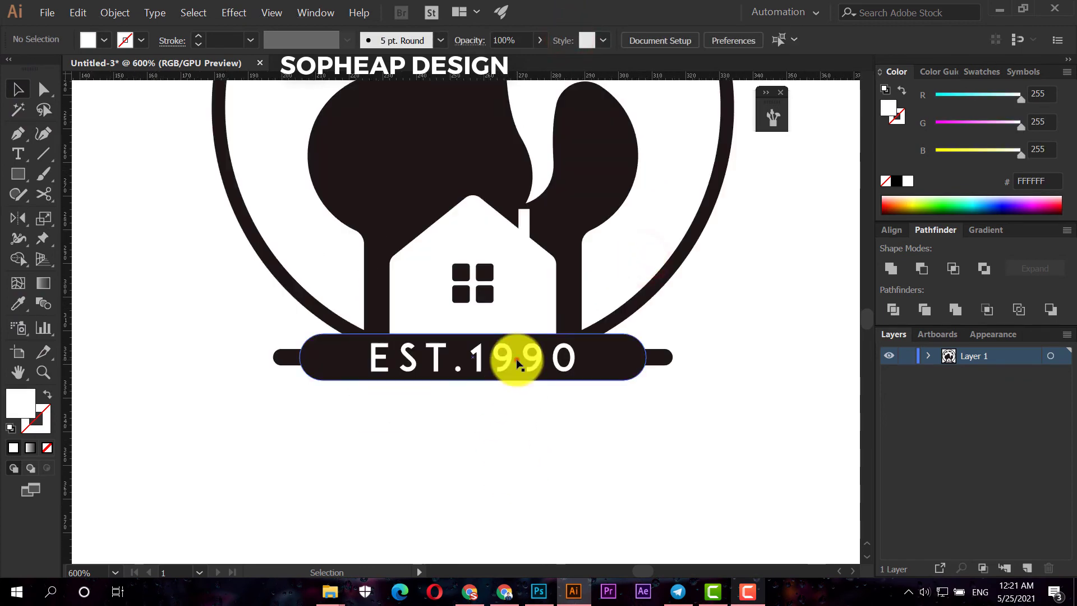
click(517, 364)
scroll(534, 356, up, 2)
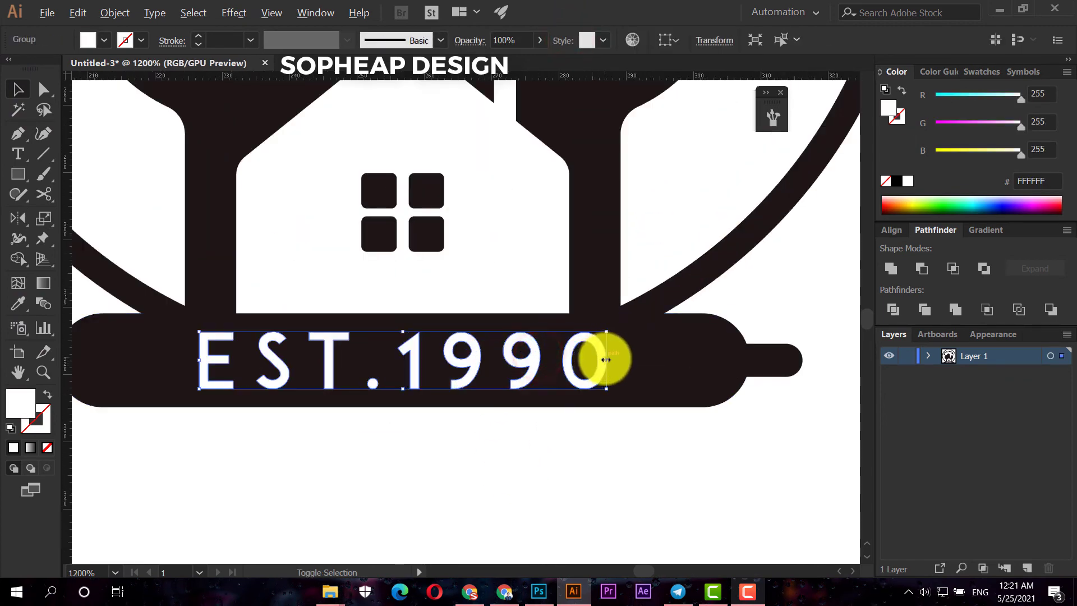
drag(606, 359, 552, 365)
scroll(524, 437, down, 2)
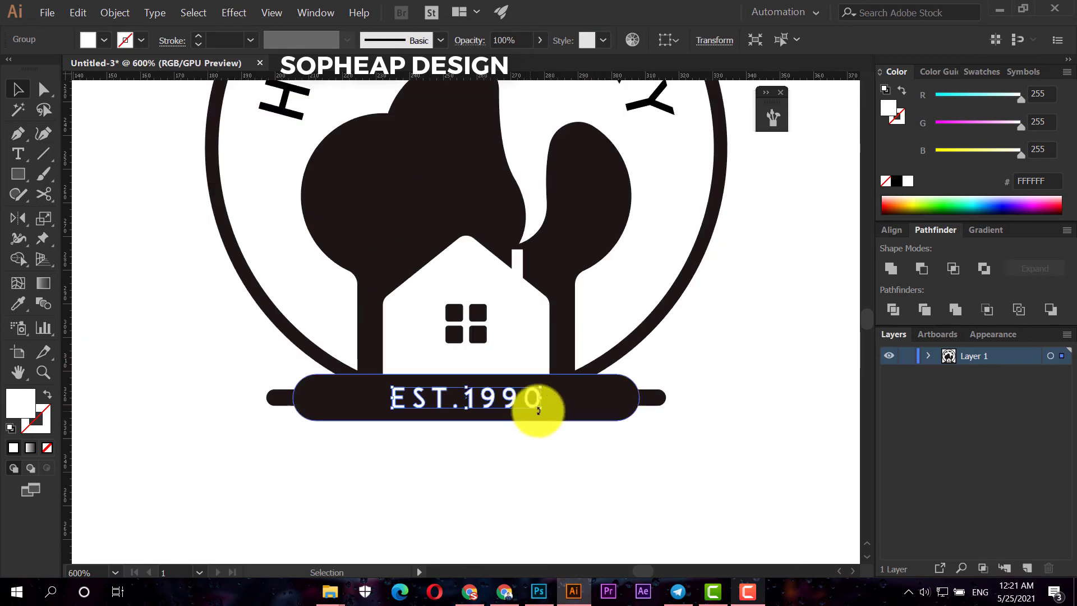
click(538, 463)
Merge regions of the rolling pin banner with the Shape Builder, then reselect all logo pieces.
click(581, 403)
scroll(496, 441, up, 1)
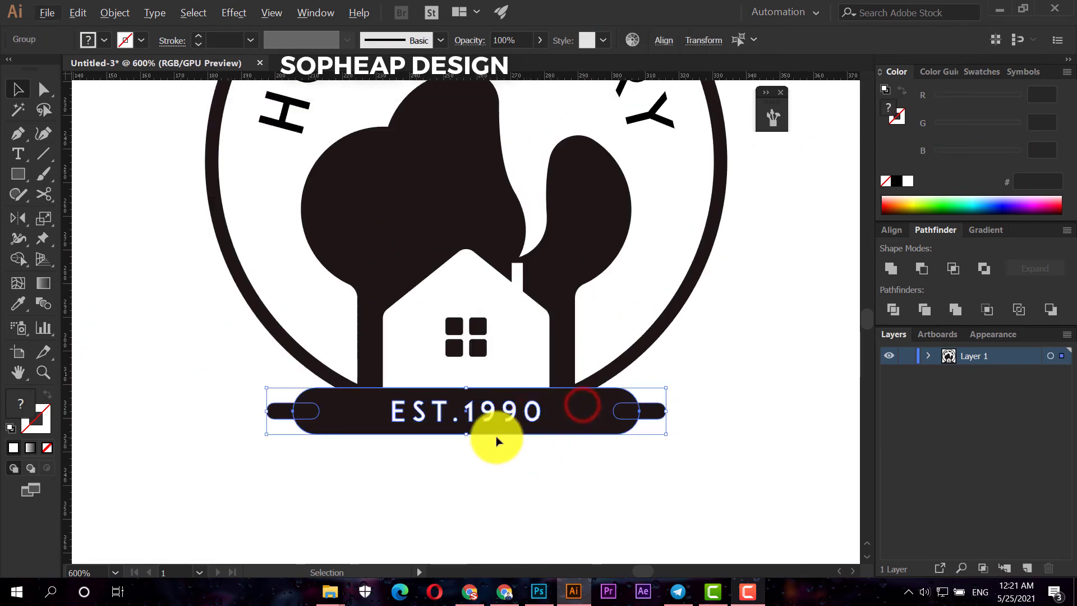
scroll(482, 455, up, 2)
click(19, 259)
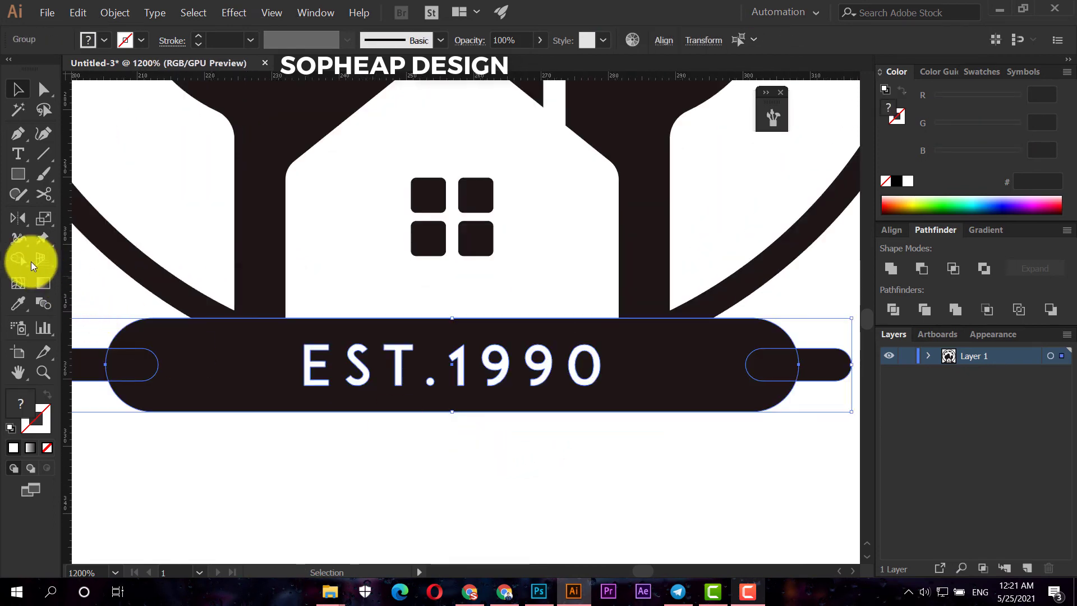
scroll(284, 382, up, 3)
alt+click(355, 335)
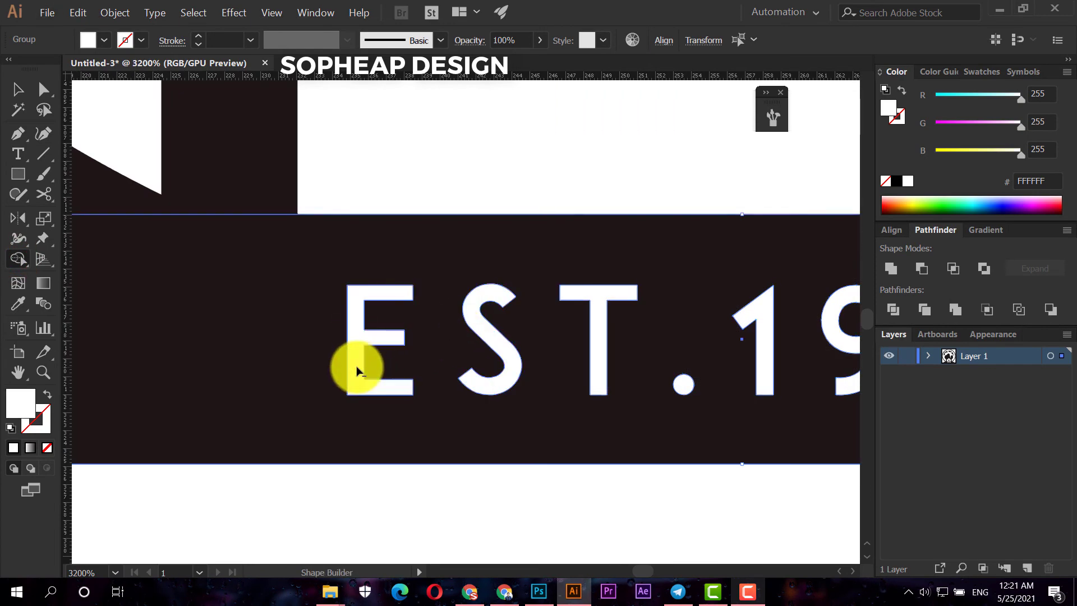
key(v)
click(384, 488)
scroll(384, 493, down, 3)
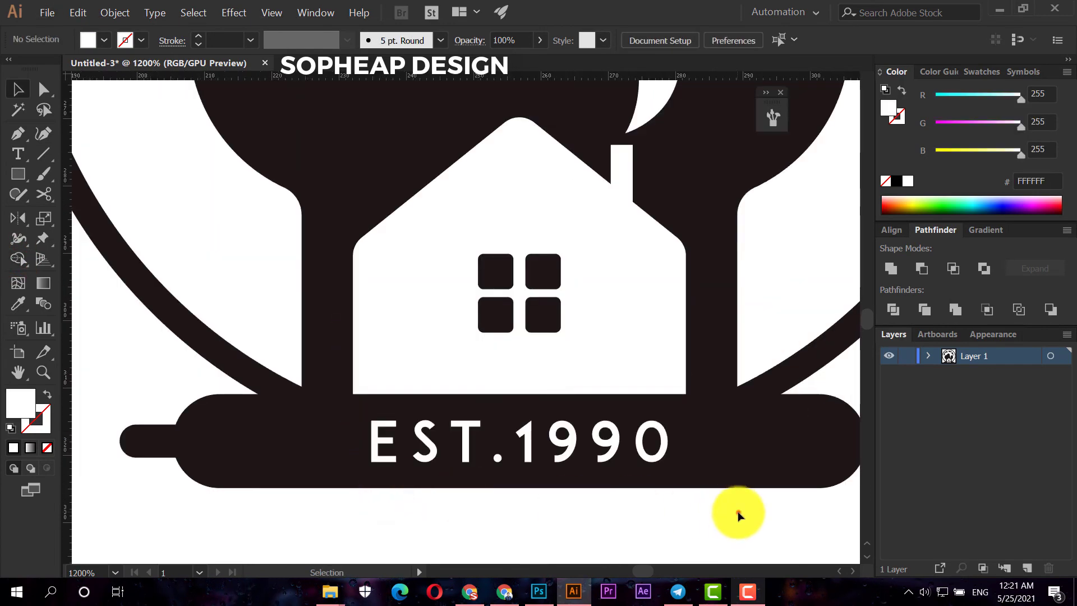
drag(738, 512, 162, 281)
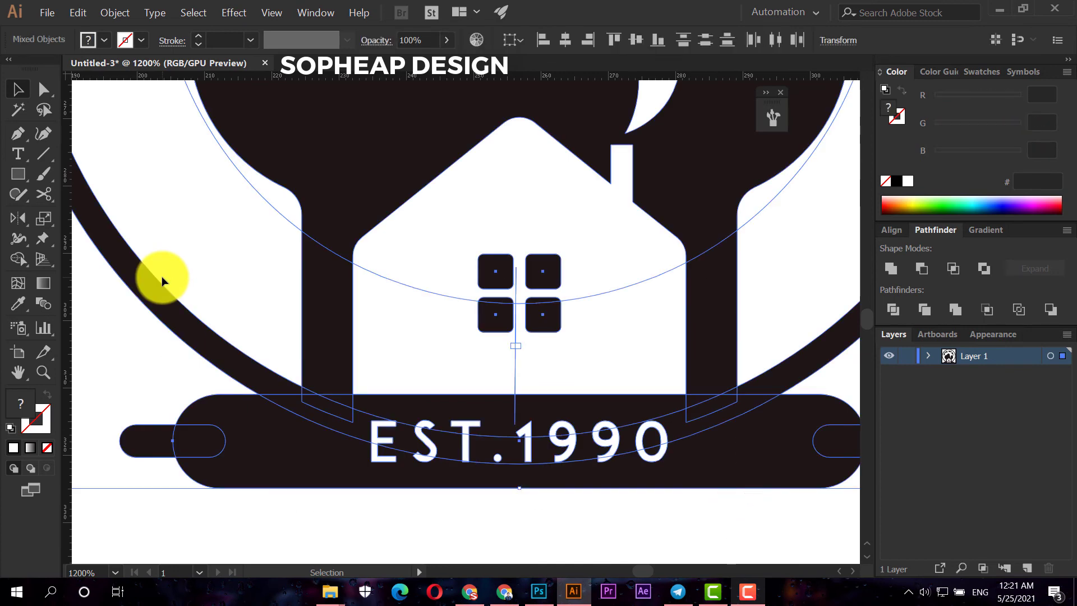
Merge the split pieces of the E, S, T and dot with the Shape Builder.
click(19, 258)
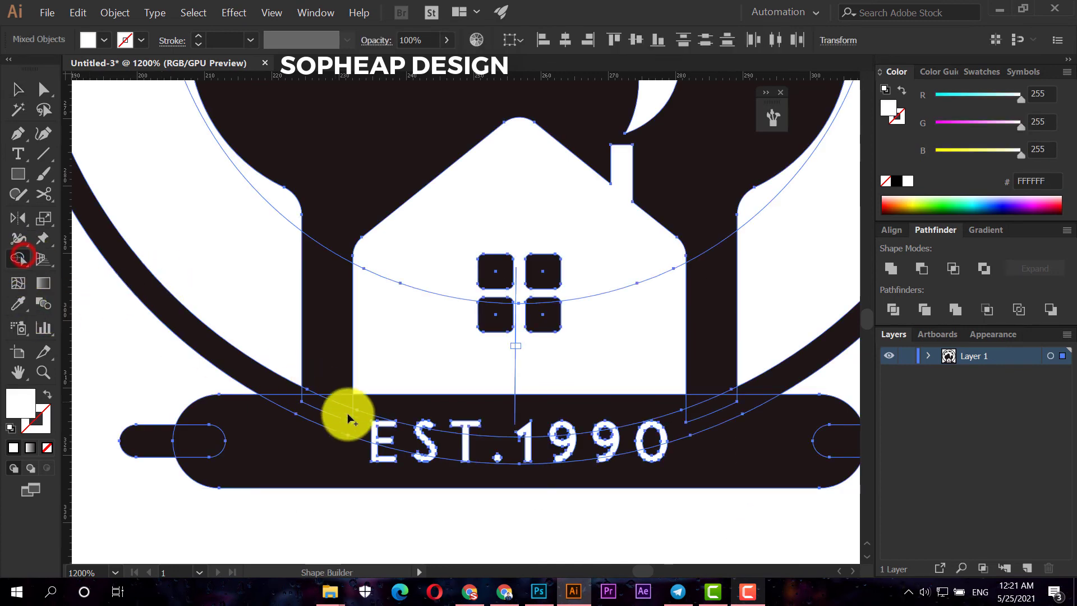
scroll(359, 421, up, 2)
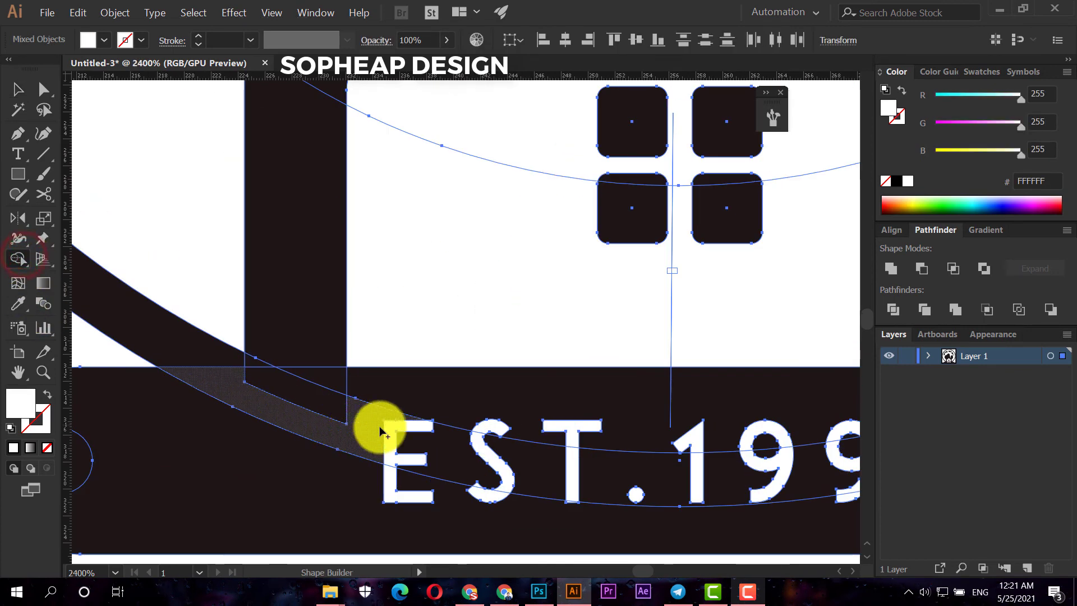
click(387, 498)
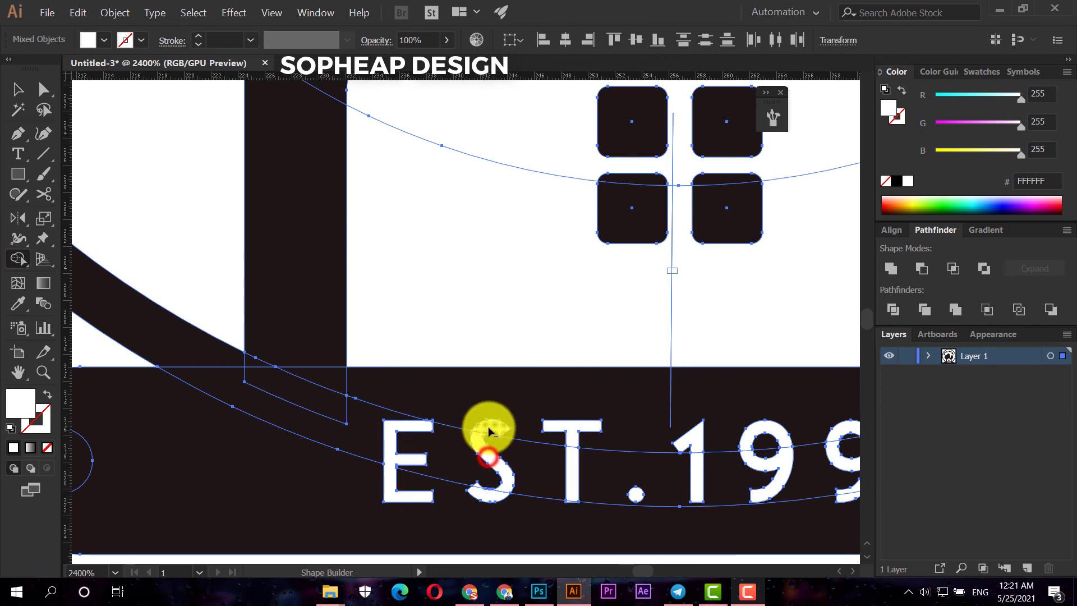
click(486, 426)
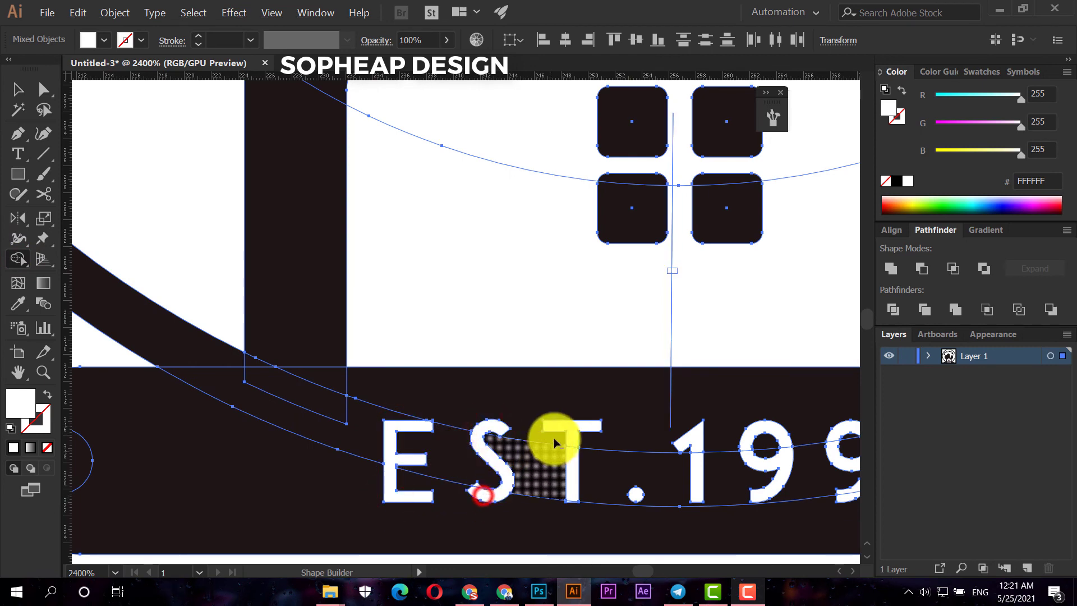
click(571, 437)
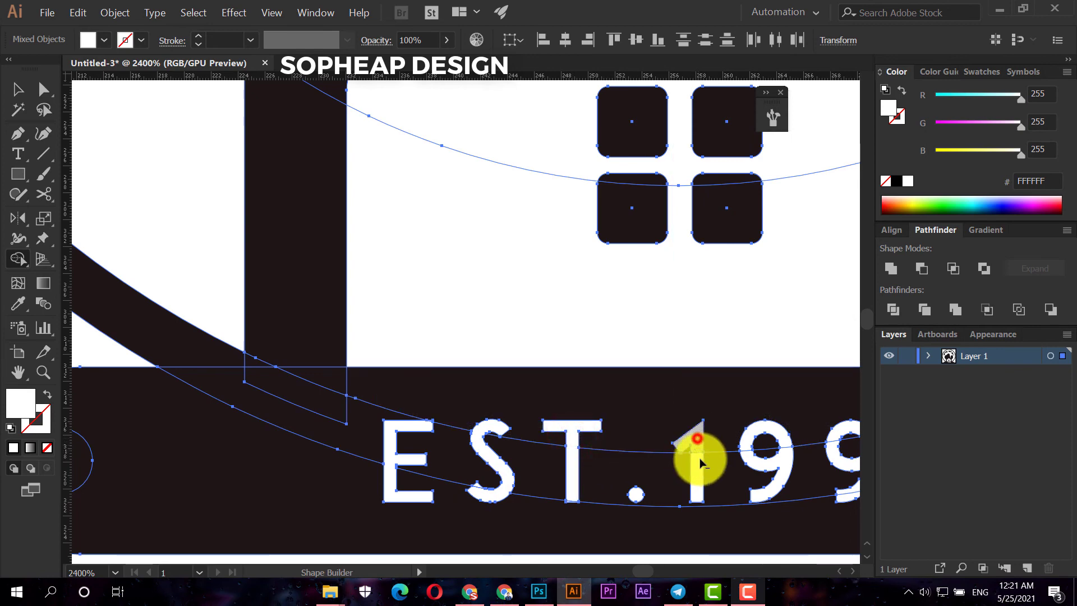
click(636, 493)
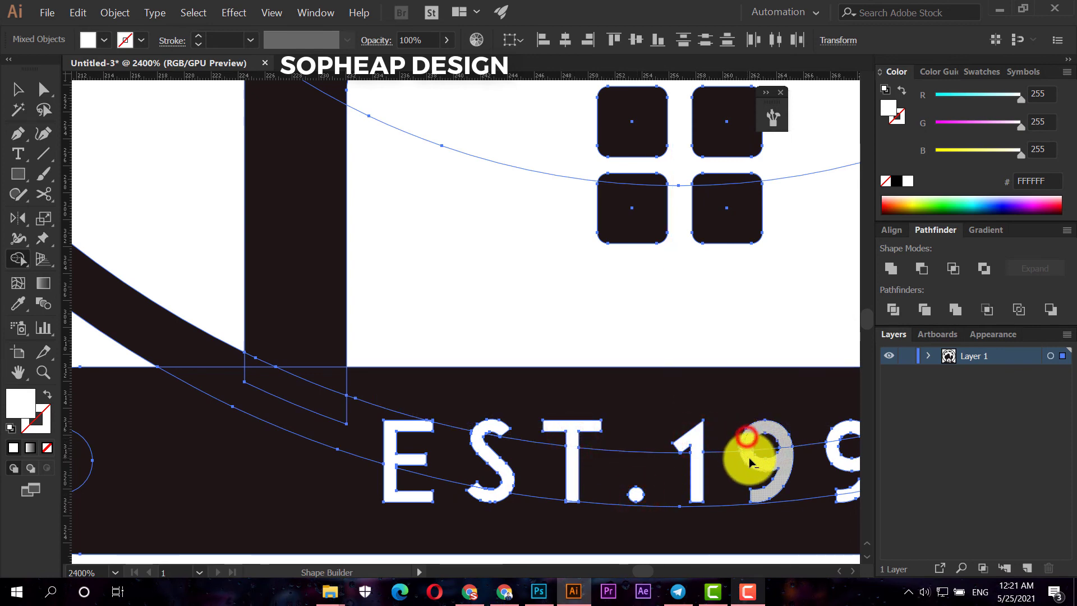
Merge the split pieces of the digits 1990 and zoom out to the whole logo.
click(792, 447)
scroll(613, 444, right, 5)
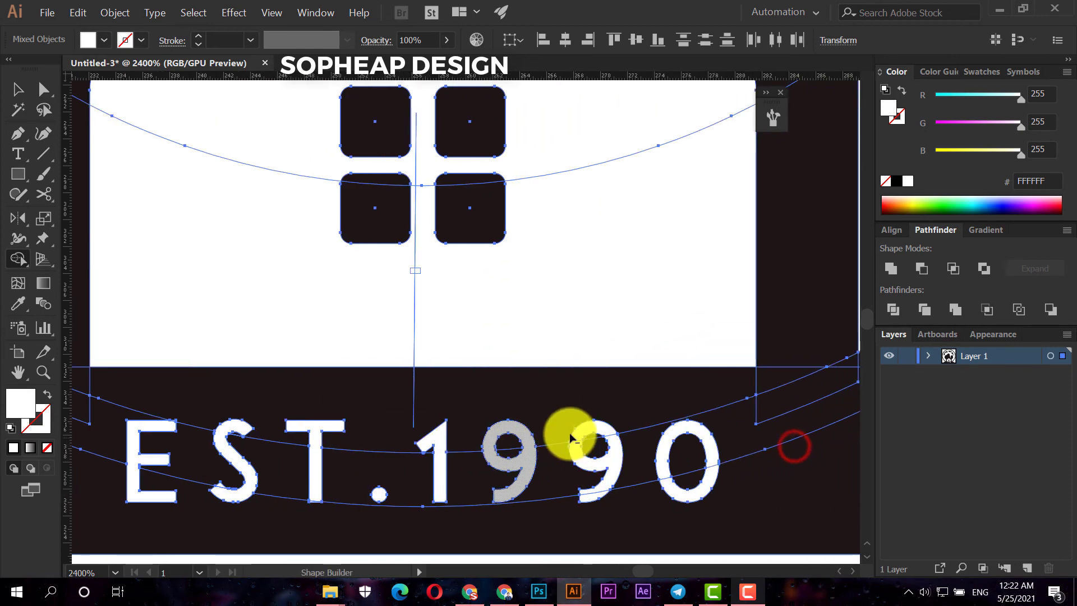
click(531, 445)
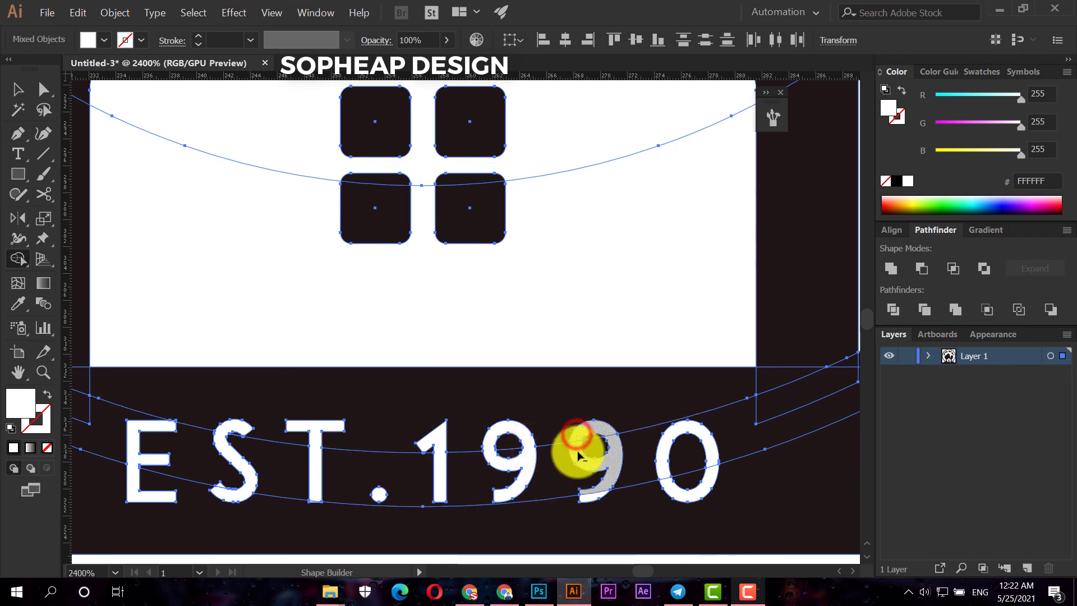
click(675, 440)
key(ctrl+minus)
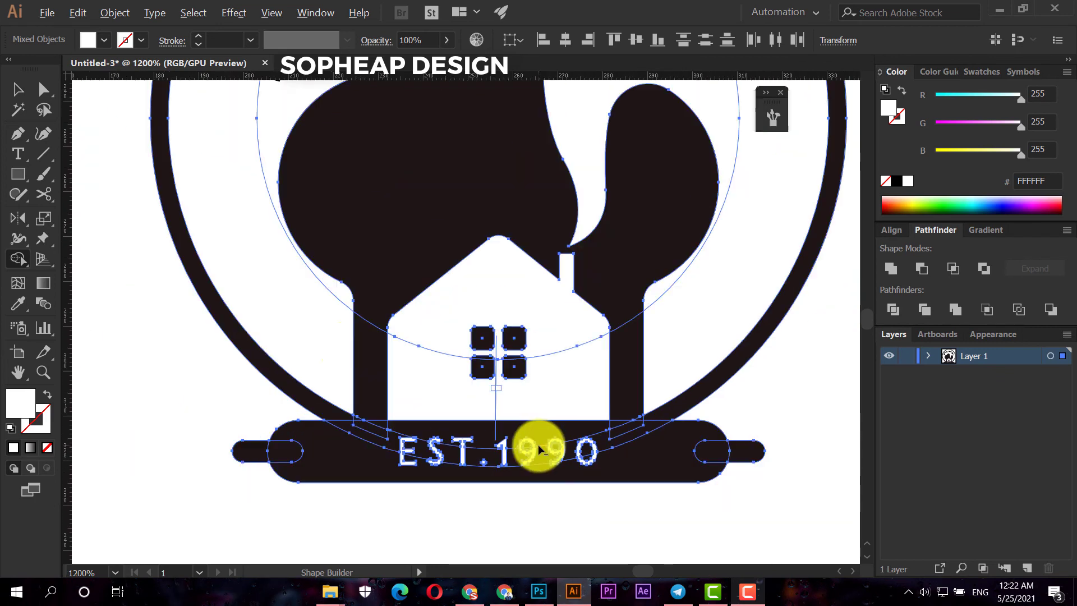
click(17, 88)
click(141, 250)
Group all the logo parts together.
key(ctrl+minus)
key(ctrl+minus)
key(ctrl+minus)
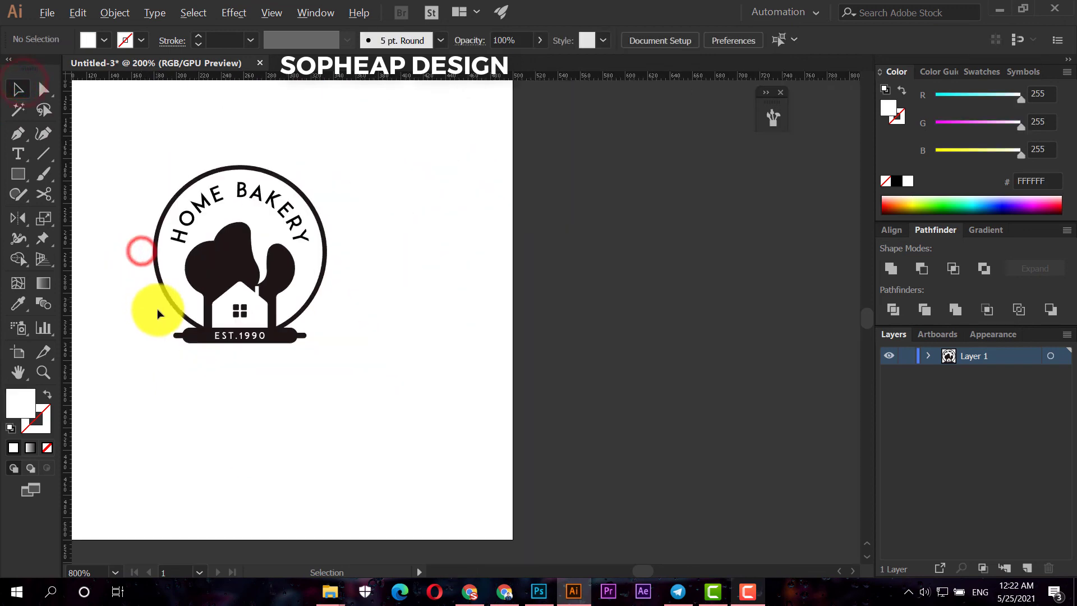
click(157, 313)
drag(510, 440, 196, 190)
right_click(346, 303)
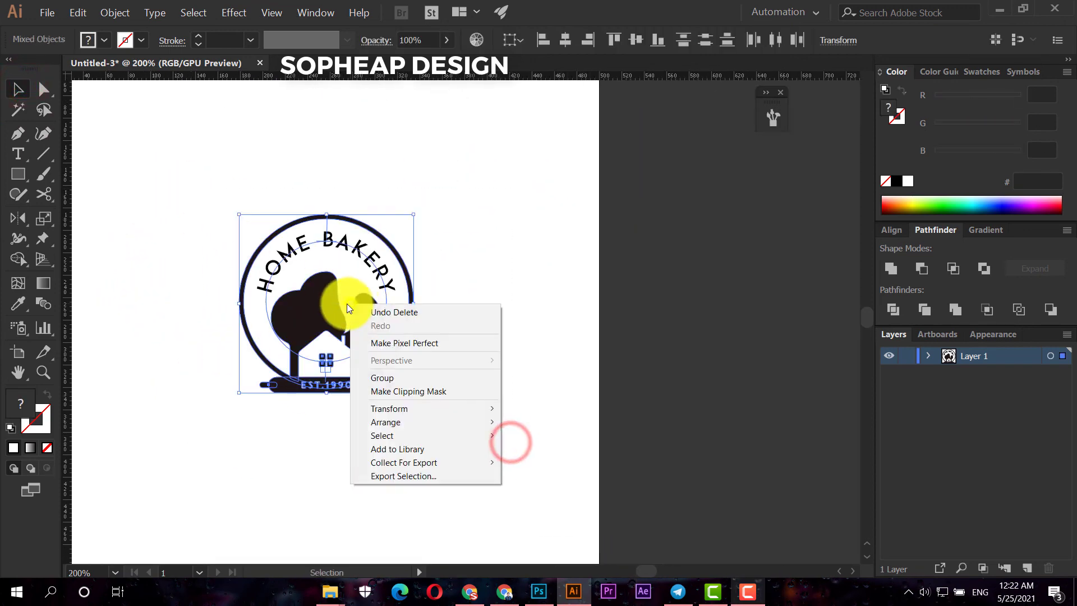
click(375, 378)
click(593, 337)
key(ctrl+minus)
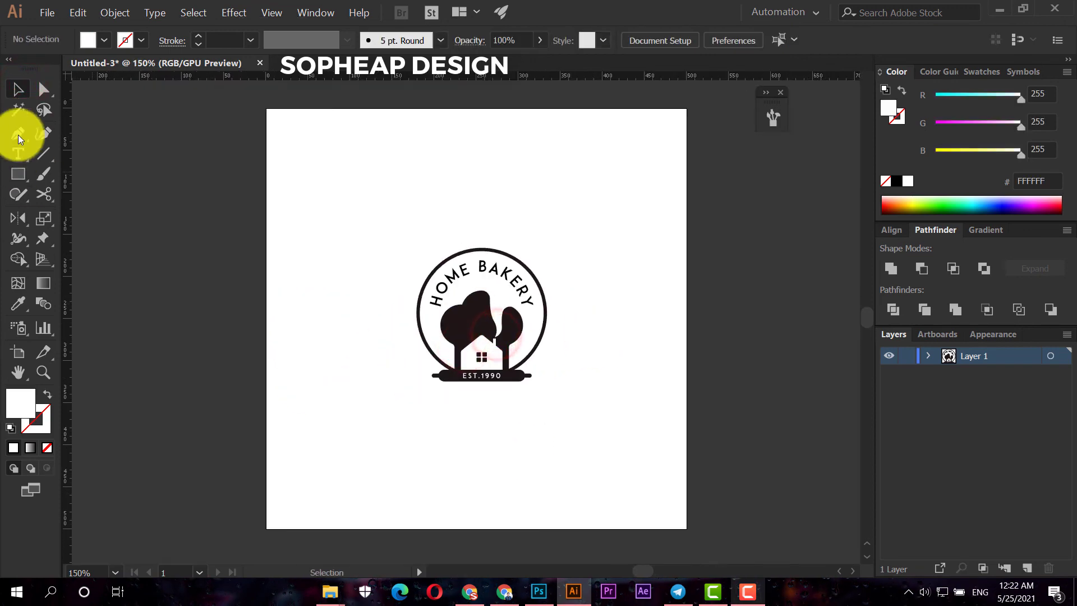
Draw an artboard-sized square filled with near-black #110C0F.
click(18, 174)
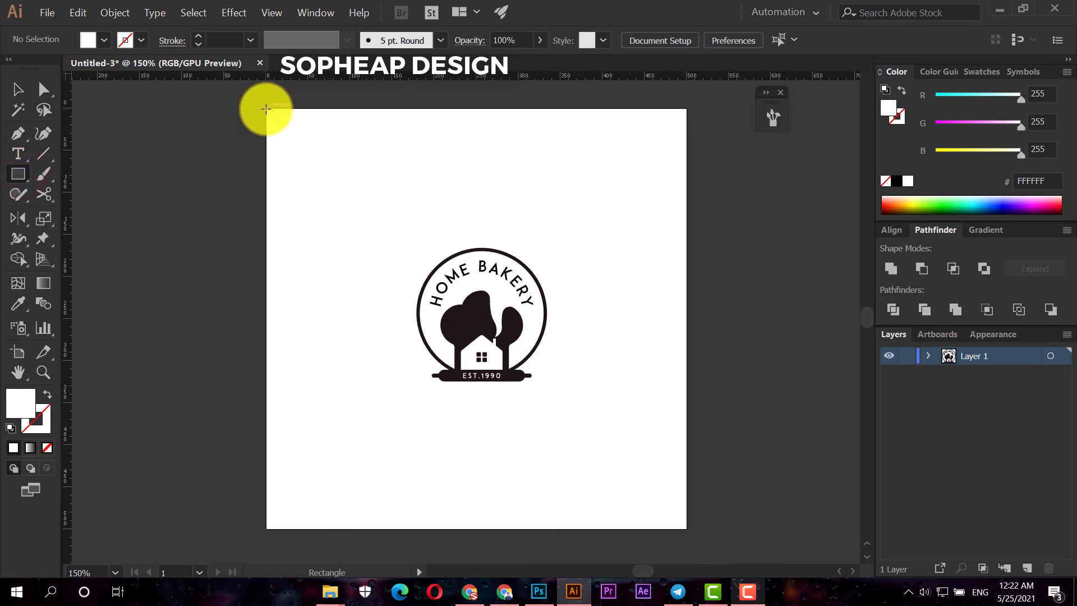
drag(266, 108, 687, 527)
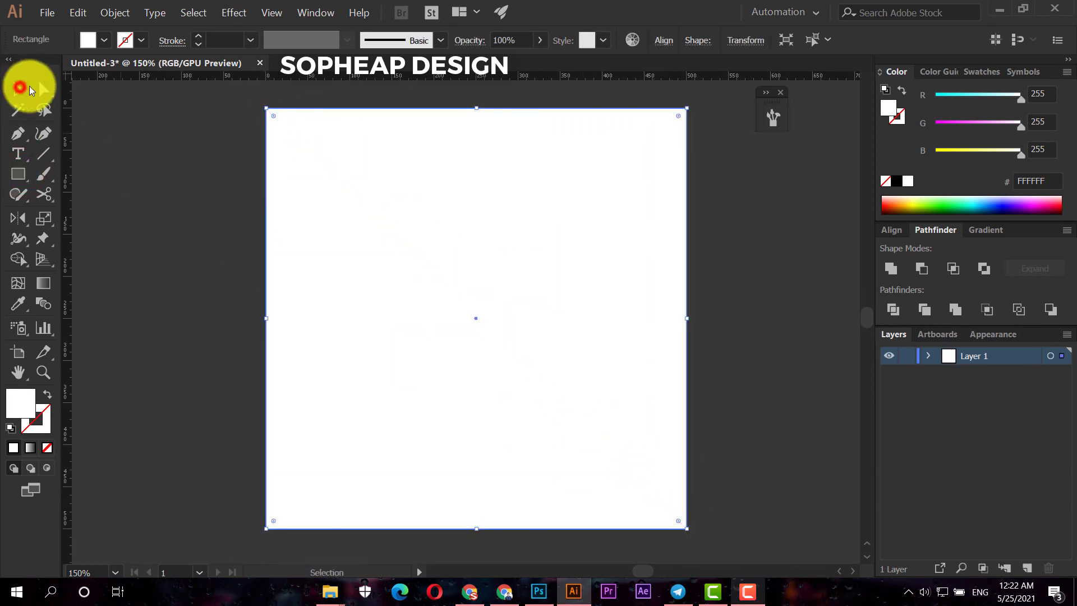
click(104, 40)
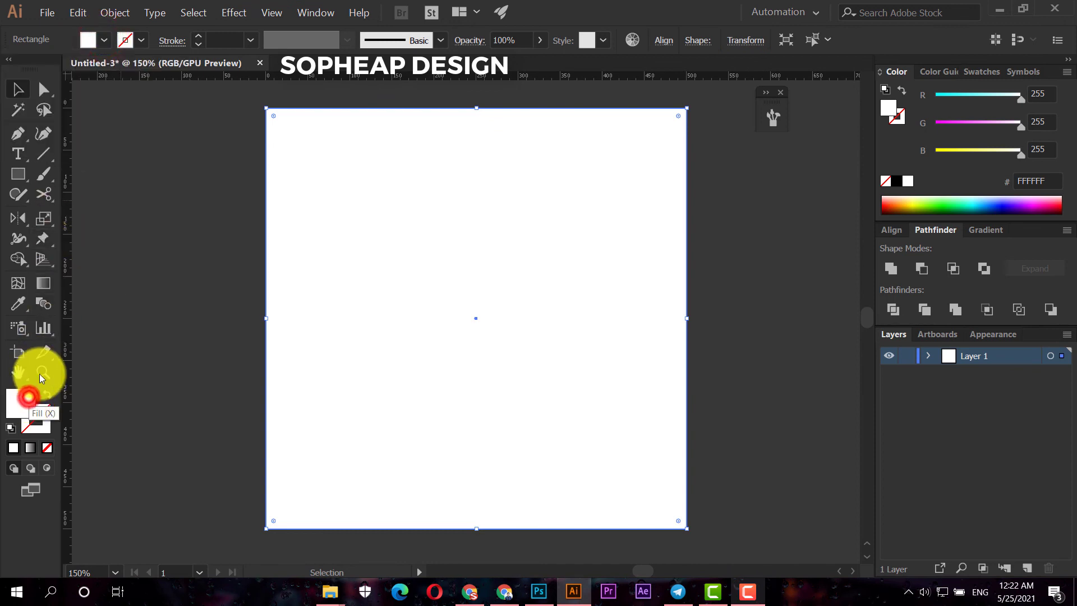
double_click(28, 397)
click(695, 475)
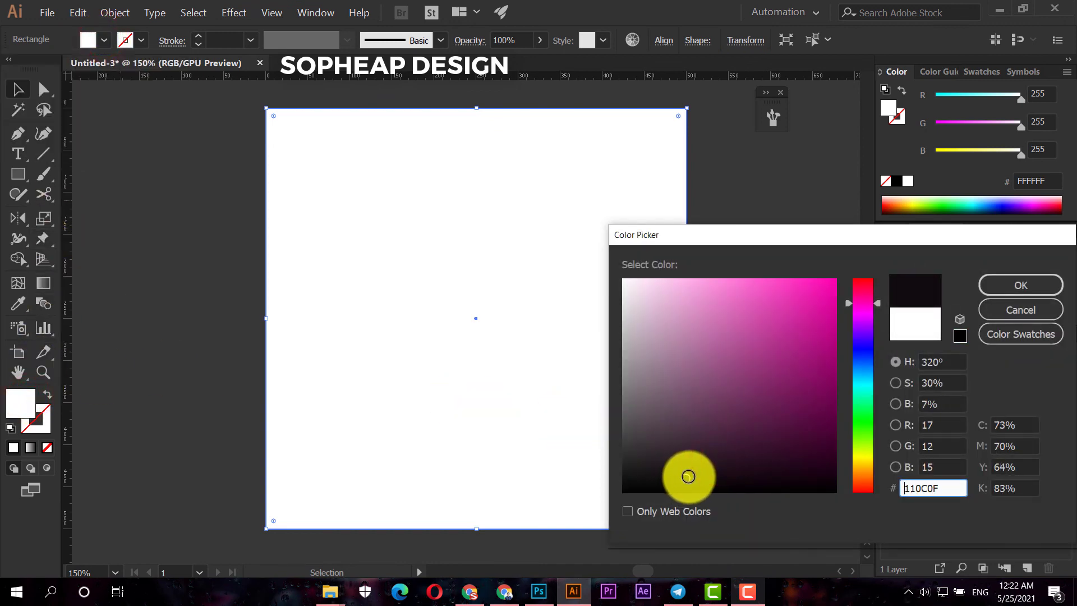
click(995, 284)
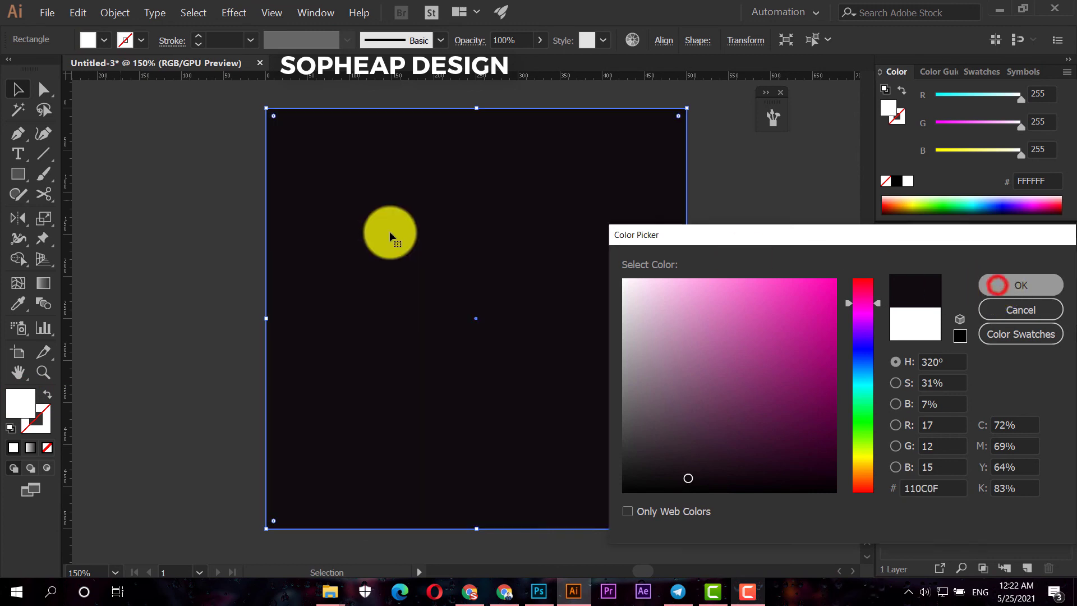
Send the dark square backward behind the logo group.
right_click(388, 230)
mouse_move(424, 422)
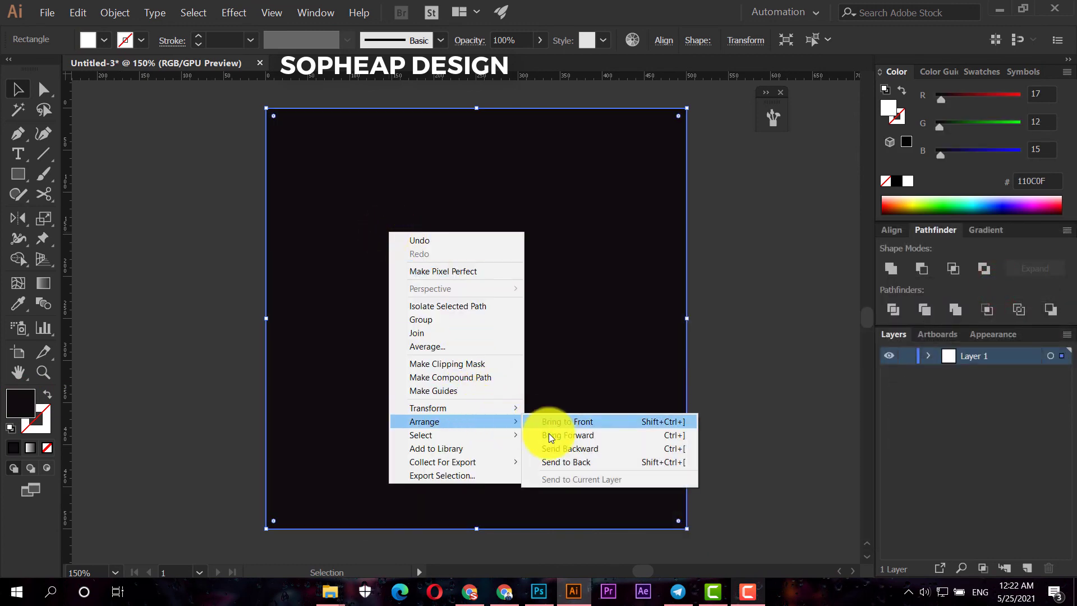
click(565, 448)
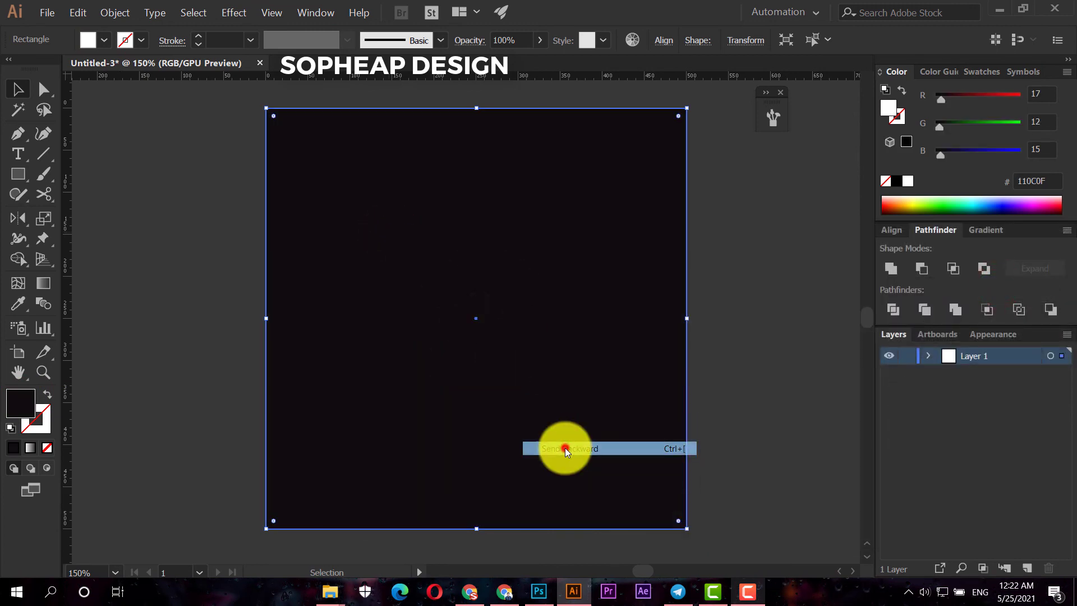
right_click(650, 367)
click(747, 425)
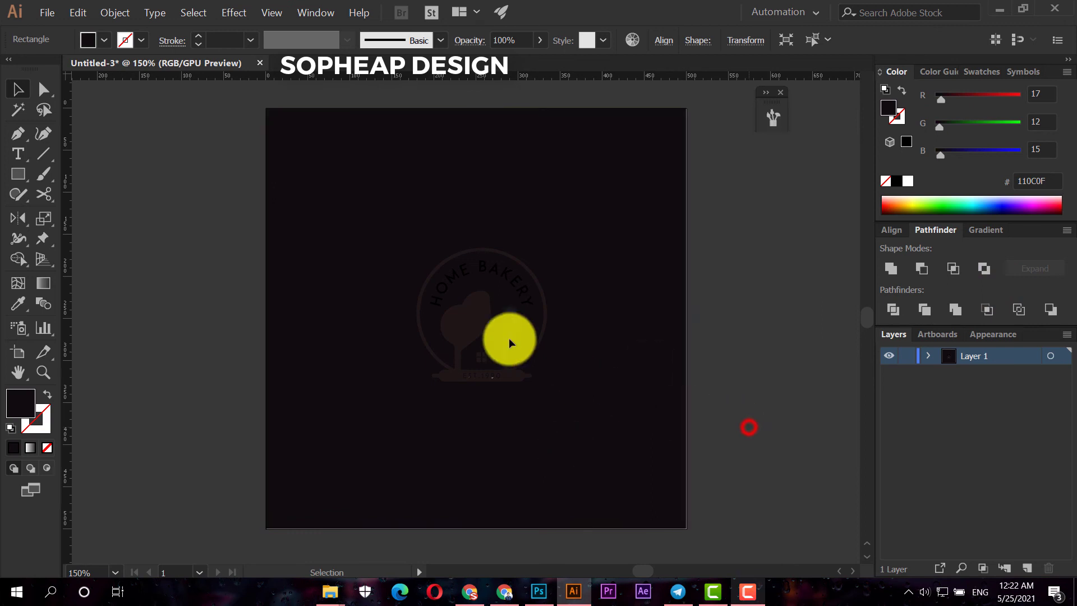
click(483, 322)
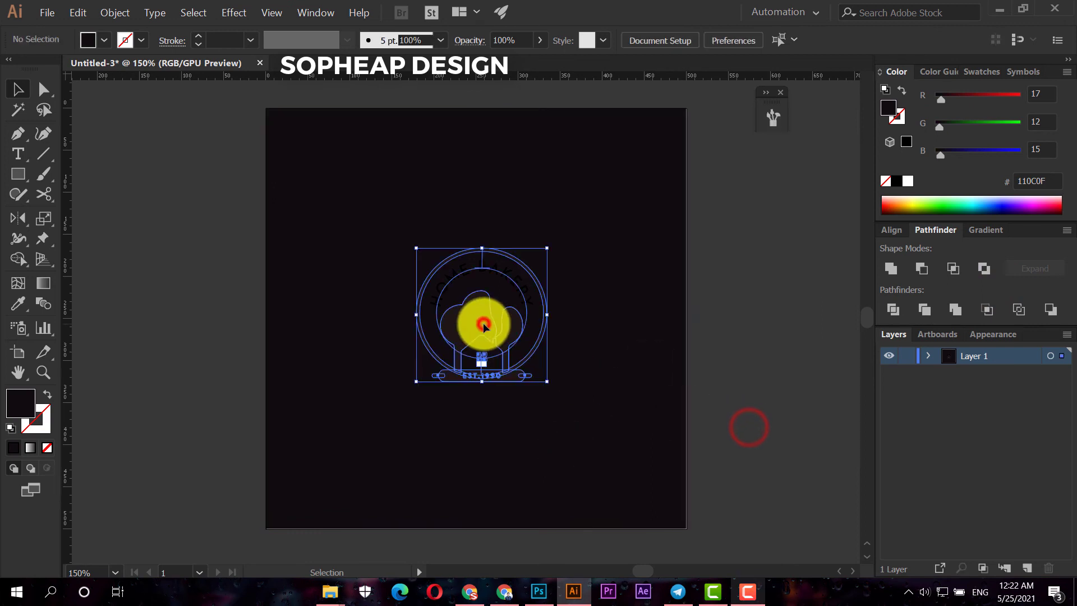
Fill the logo with orange F4A84E.
double_click(32, 401)
drag(862, 396, 866, 465)
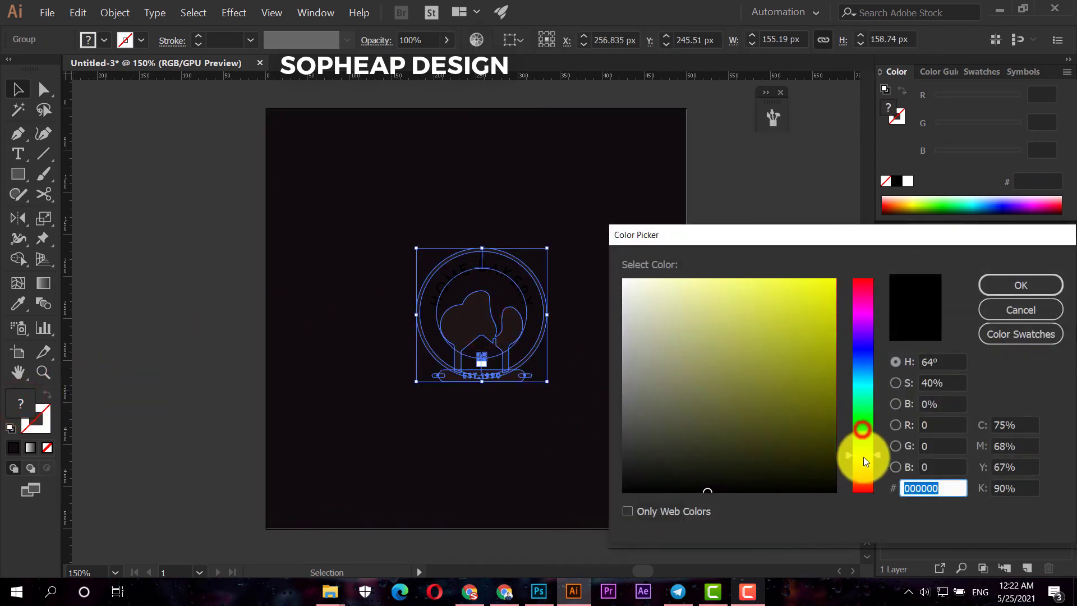
drag(766, 313, 780, 281)
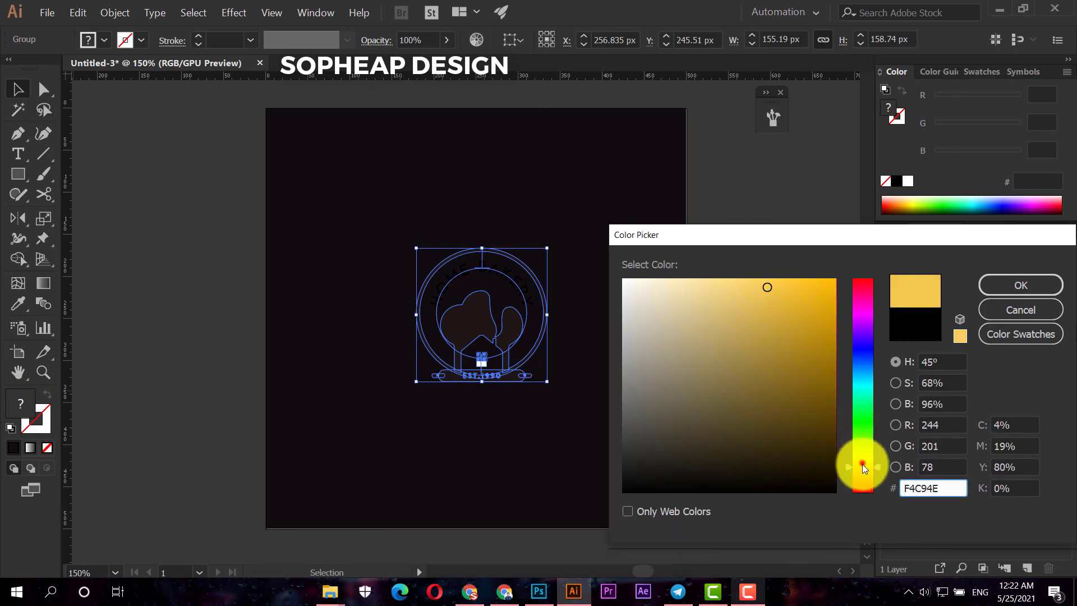
drag(862, 468, 863, 472)
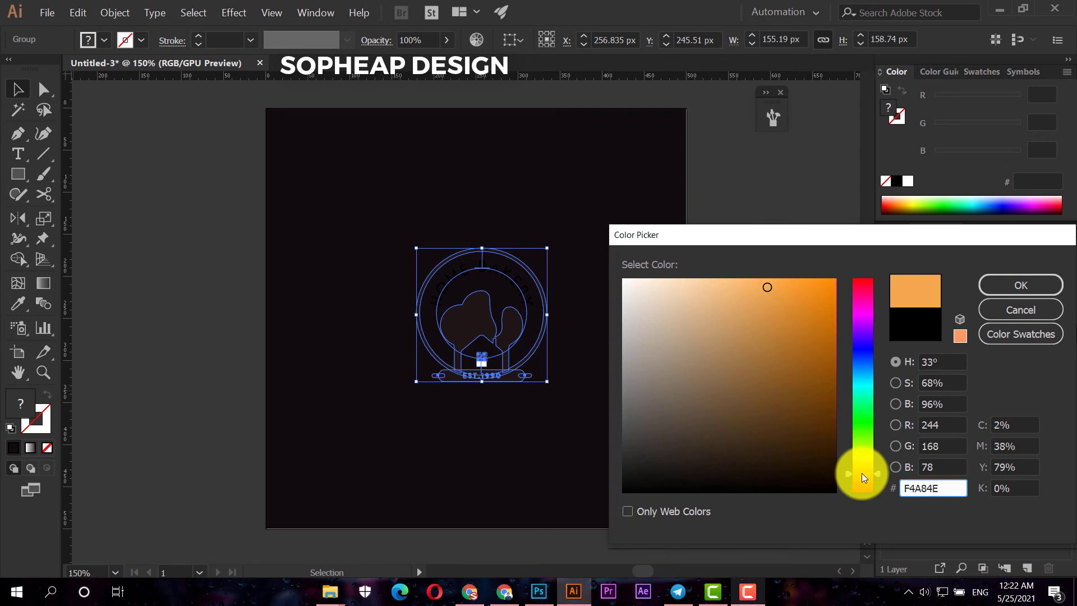
click(1000, 285)
click(742, 319)
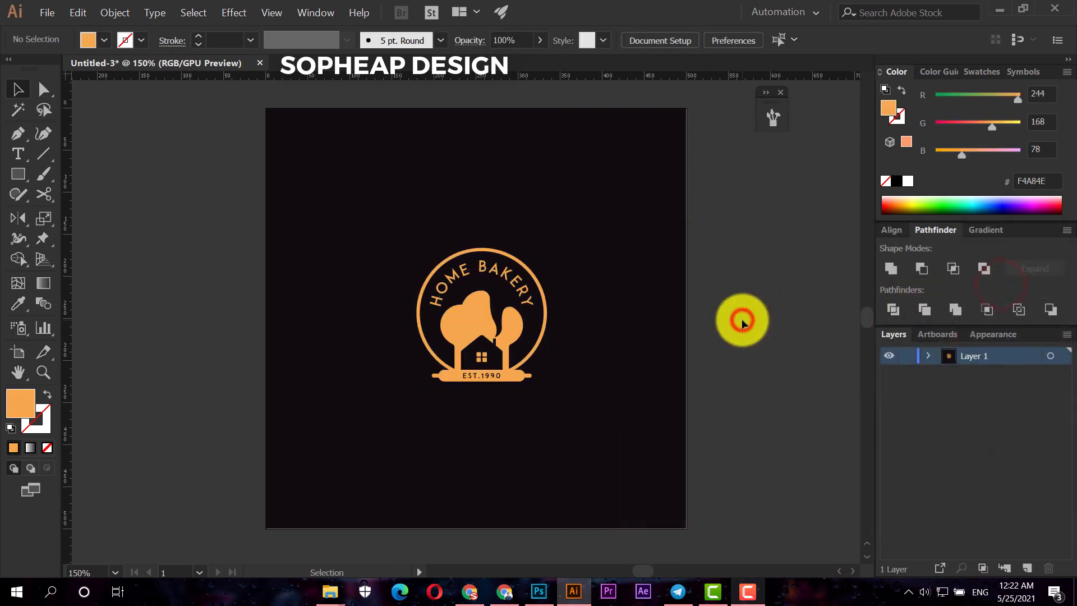
Enlarge the logo proportionally and centre it horizontally and vertically on the artboard.
key(ctrl+1)
click(585, 324)
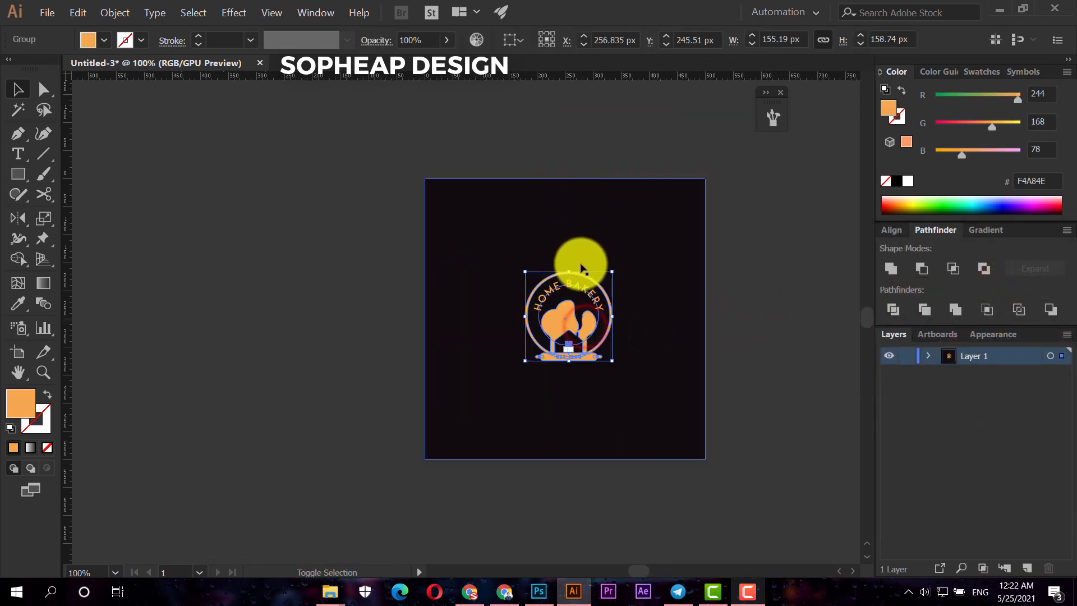
drag(570, 270, 569, 252)
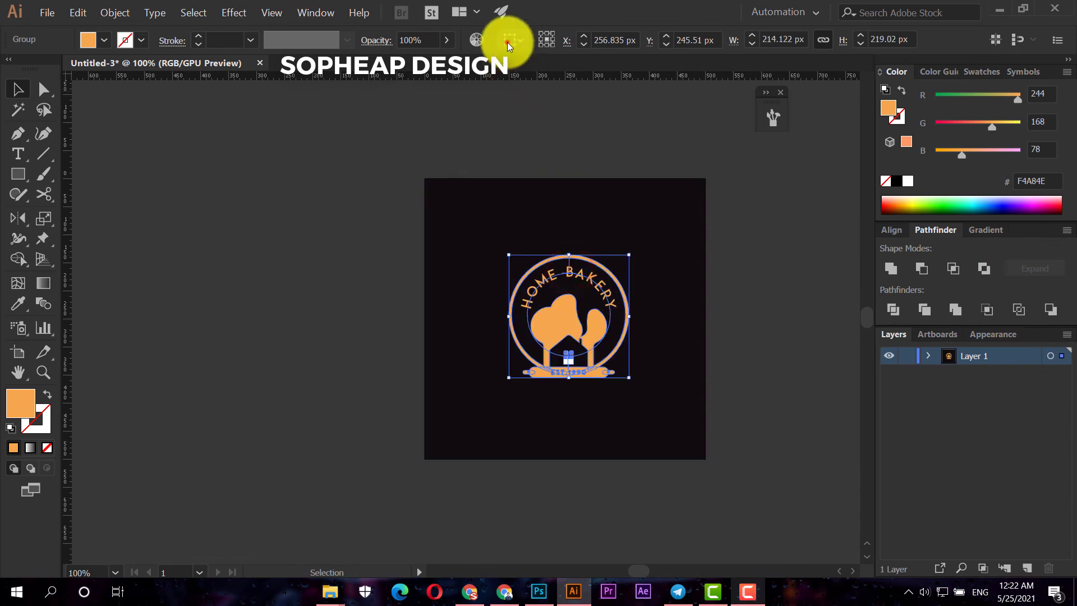
click(513, 103)
click(561, 40)
click(637, 39)
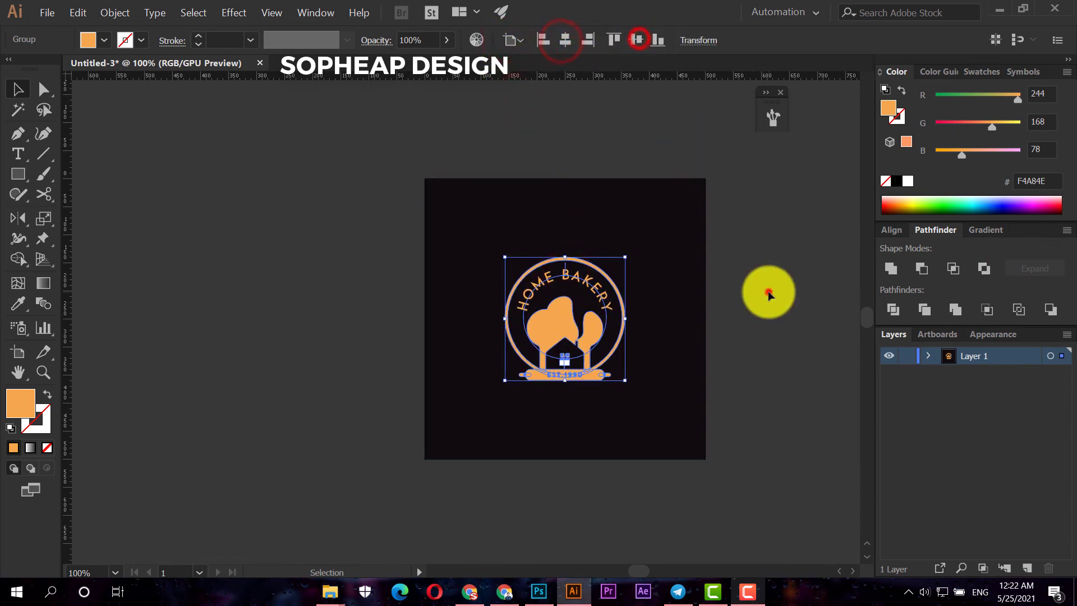
click(768, 292)
key(ctrl+plus)
key(ctrl+plus)
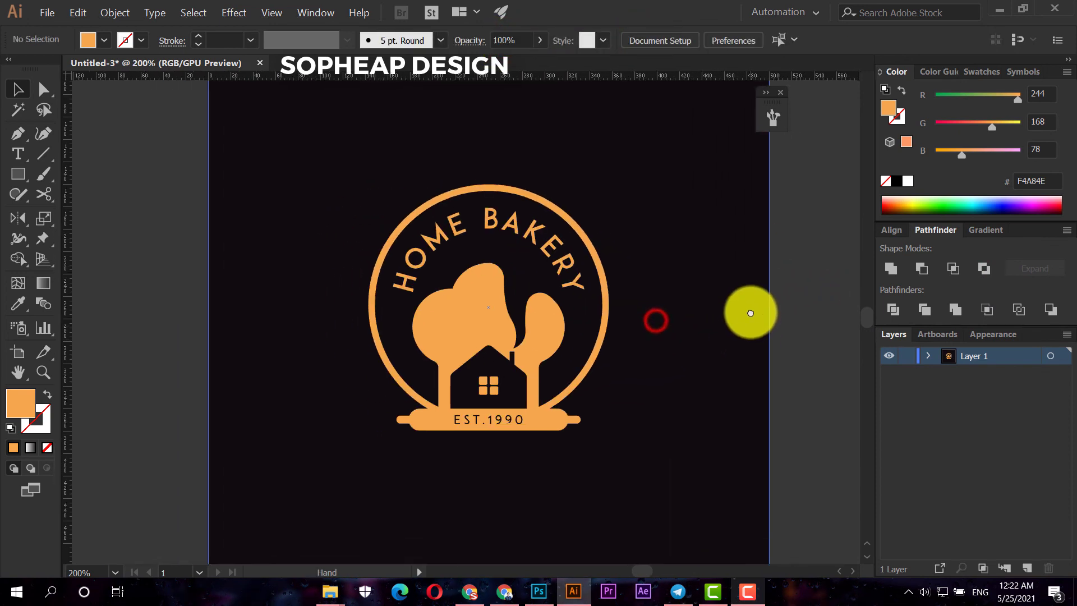
key(ctrl+minus)
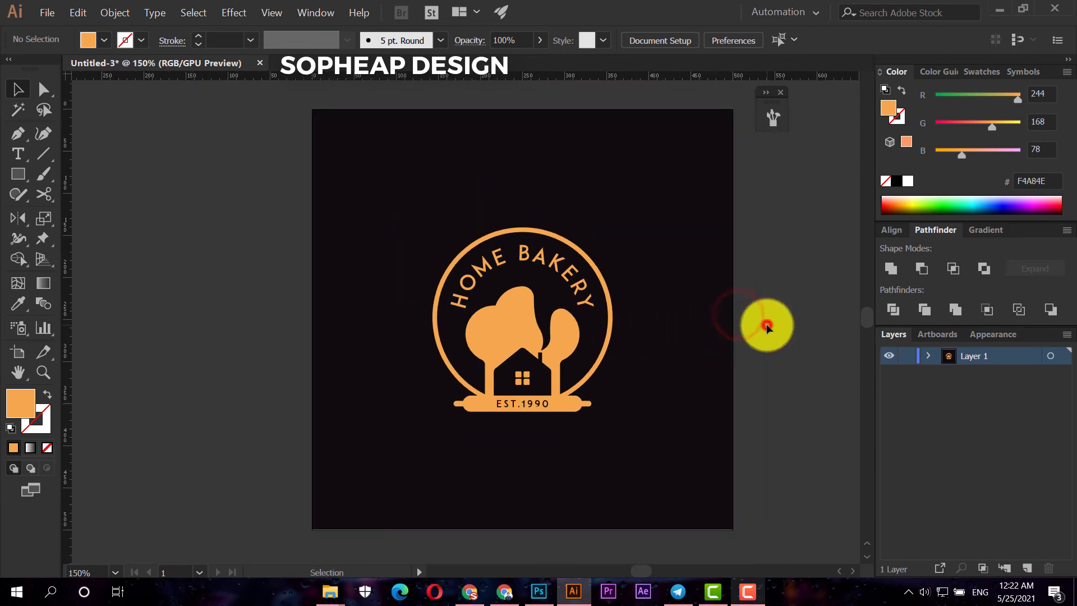